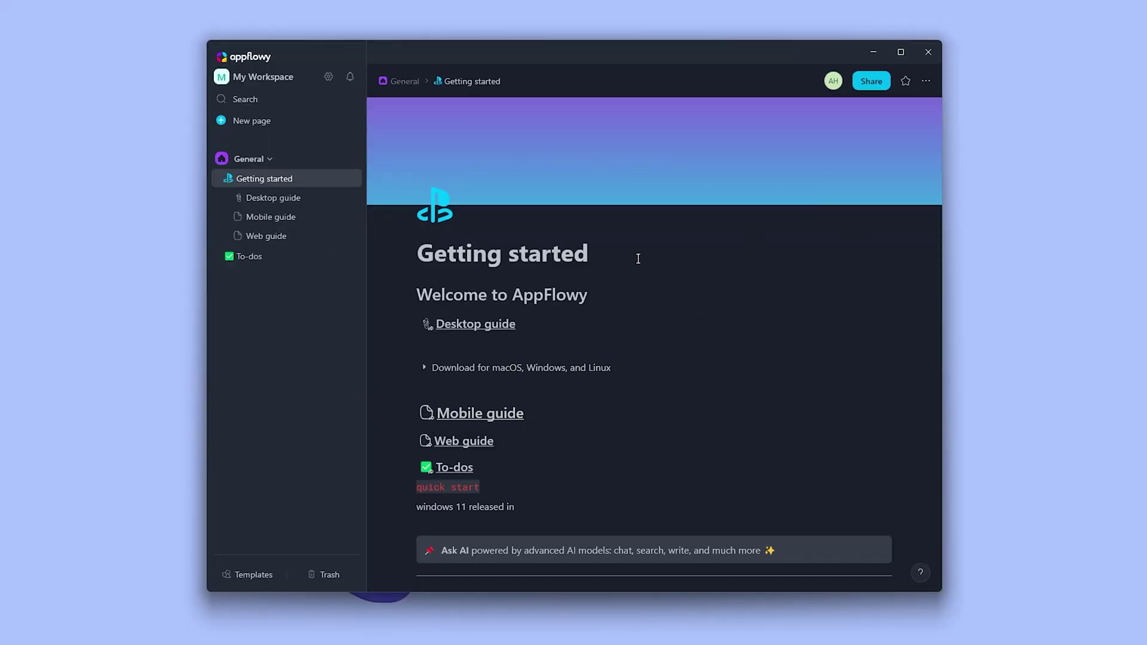
Step: Move the caret to the end of the welcome heading to add ' version 2'
scroll(638, 259, down, 1)
click(589, 242)
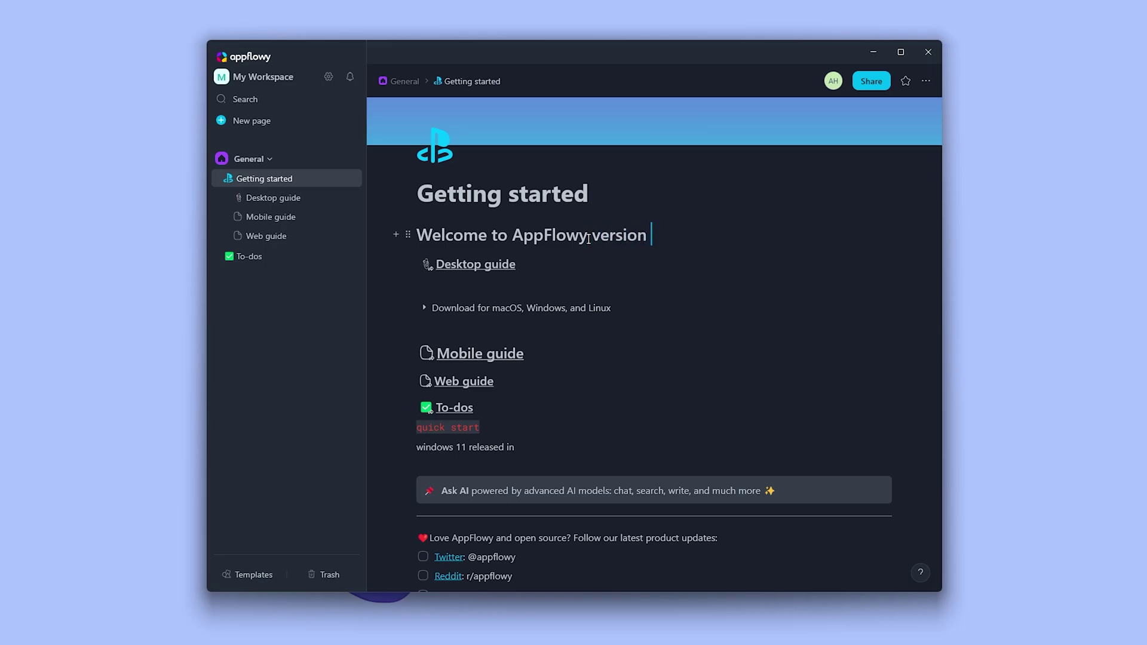
key(End)
scroll(750, 298, up, 2)
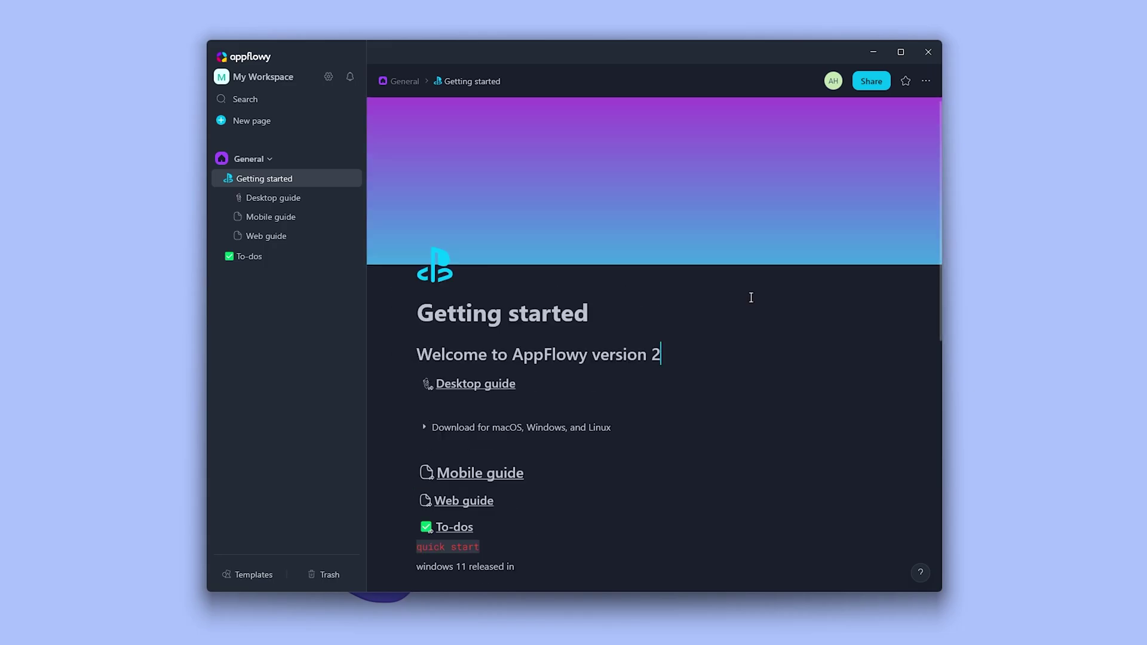
Step: Look at the cover options, then set the page icon to the heart-eyes emoji
mouse_move(868, 223)
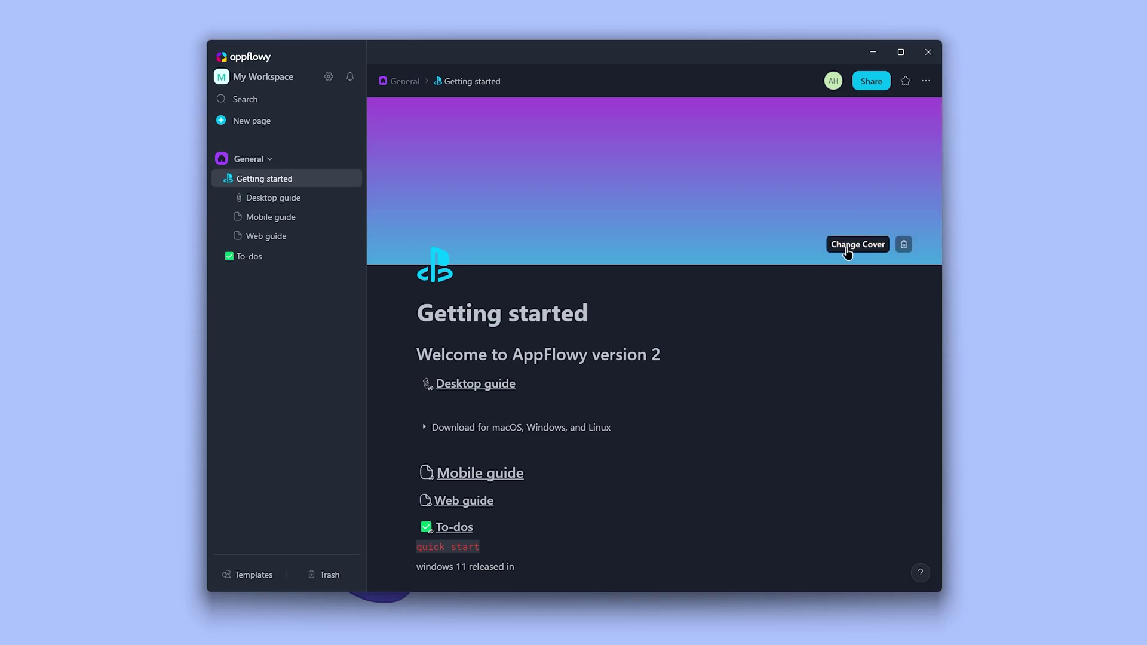
click(868, 248)
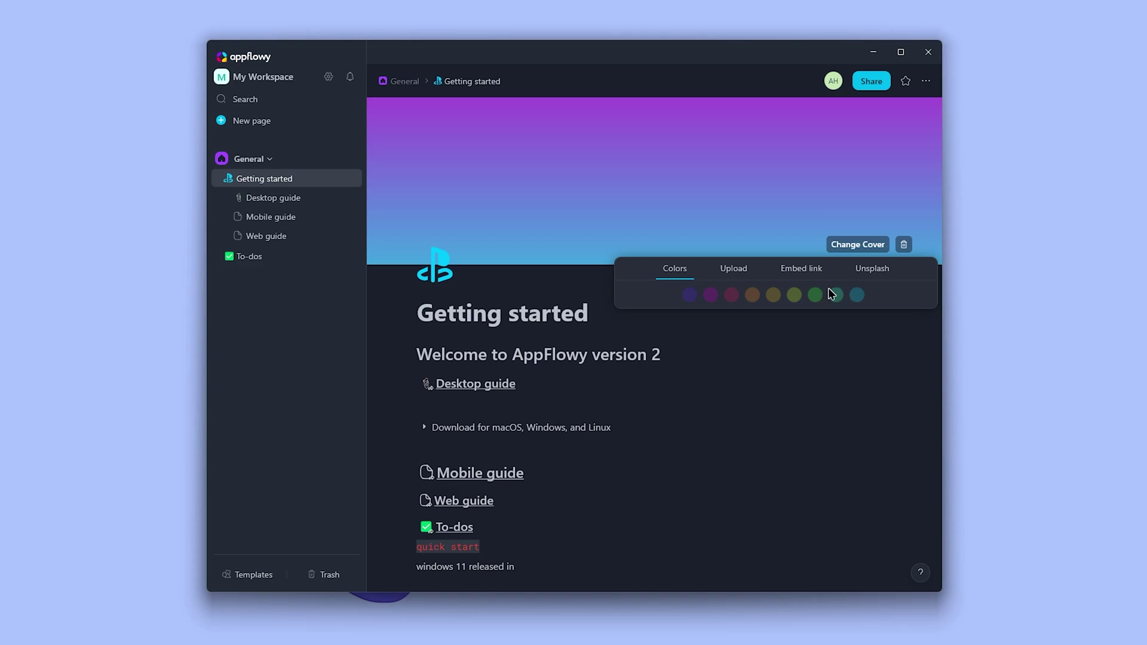
click(749, 369)
click(442, 275)
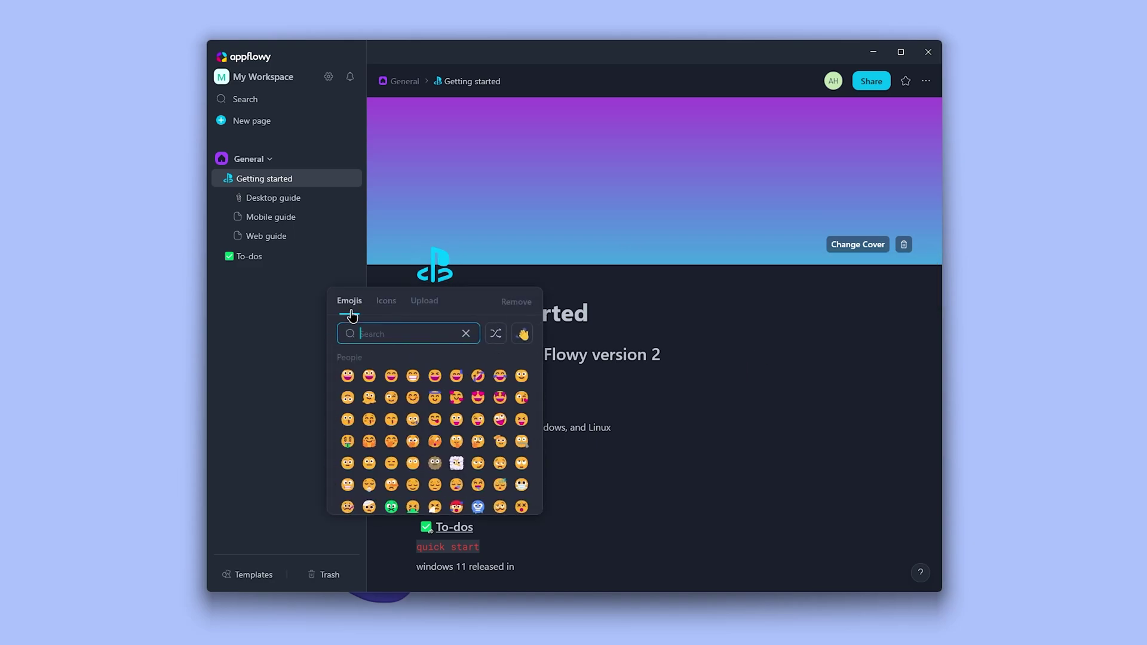
click(476, 400)
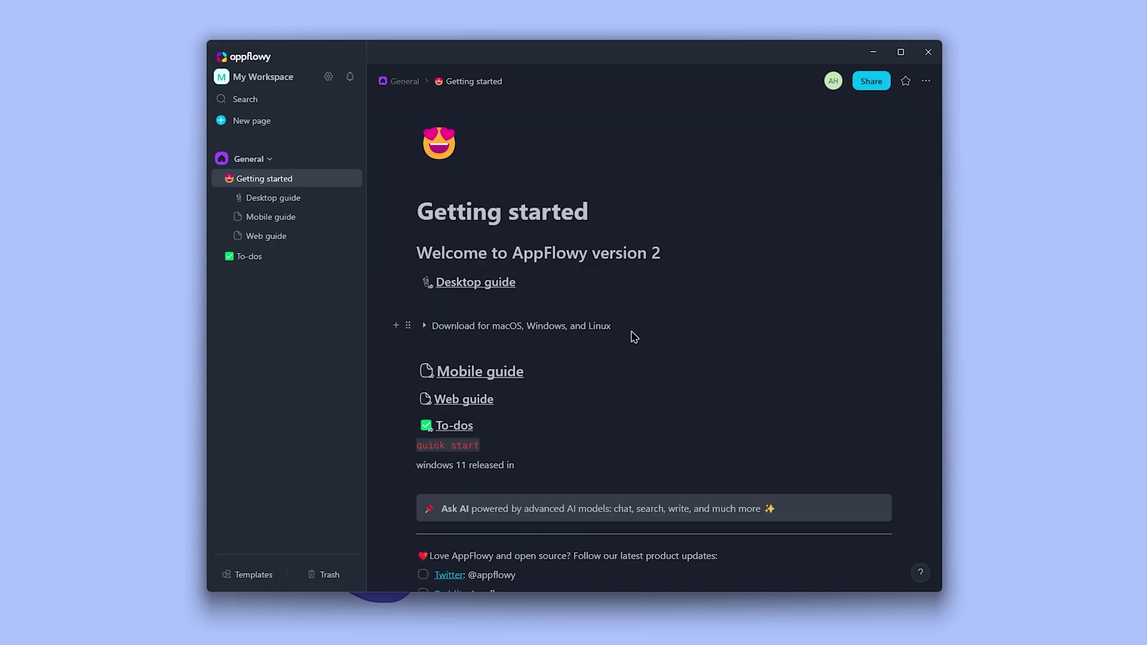
Step: Type / on the empty line below the download toggle, browse the block types, then dismiss them
click(605, 349)
text(/)
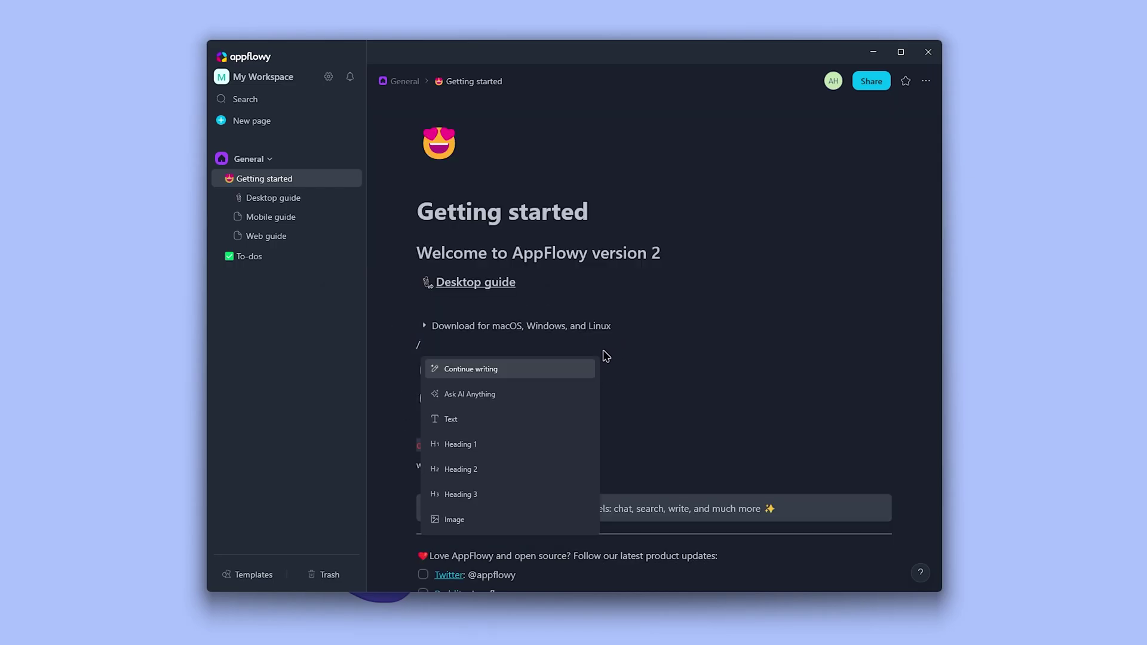
scroll(551, 379, down, 5)
scroll(550, 381, up, 3)
scroll(552, 394, down, 3)
scroll(553, 406, up, 5)
key(Escape)
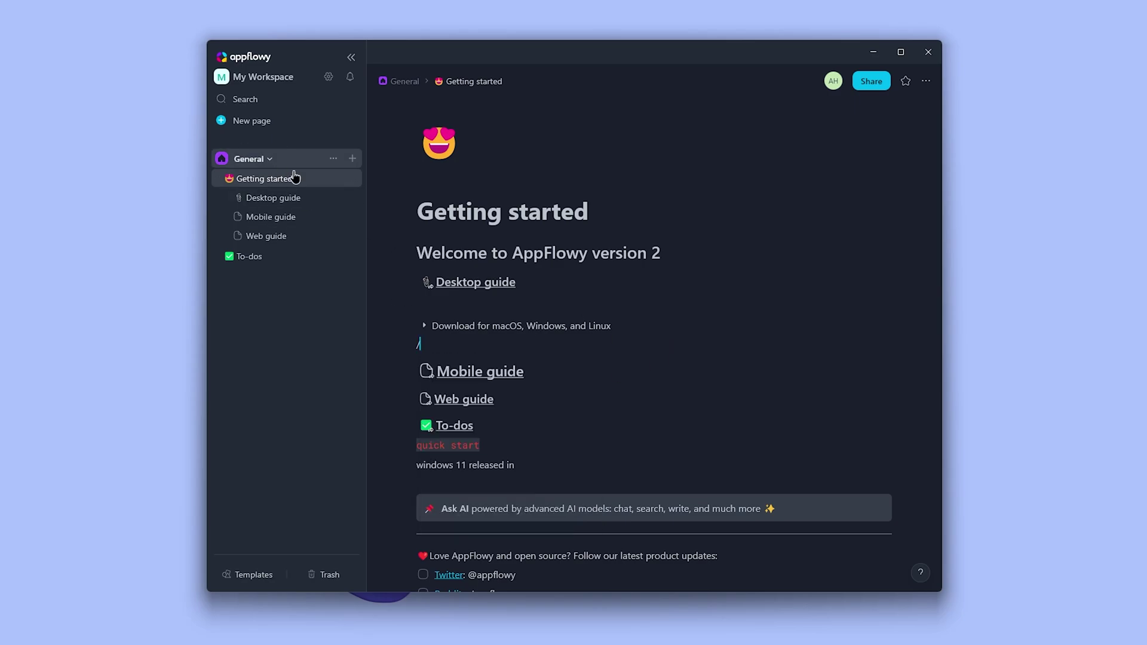
Step: Add a blank document subpage under Getting started titled 'windows 11'
click(353, 179)
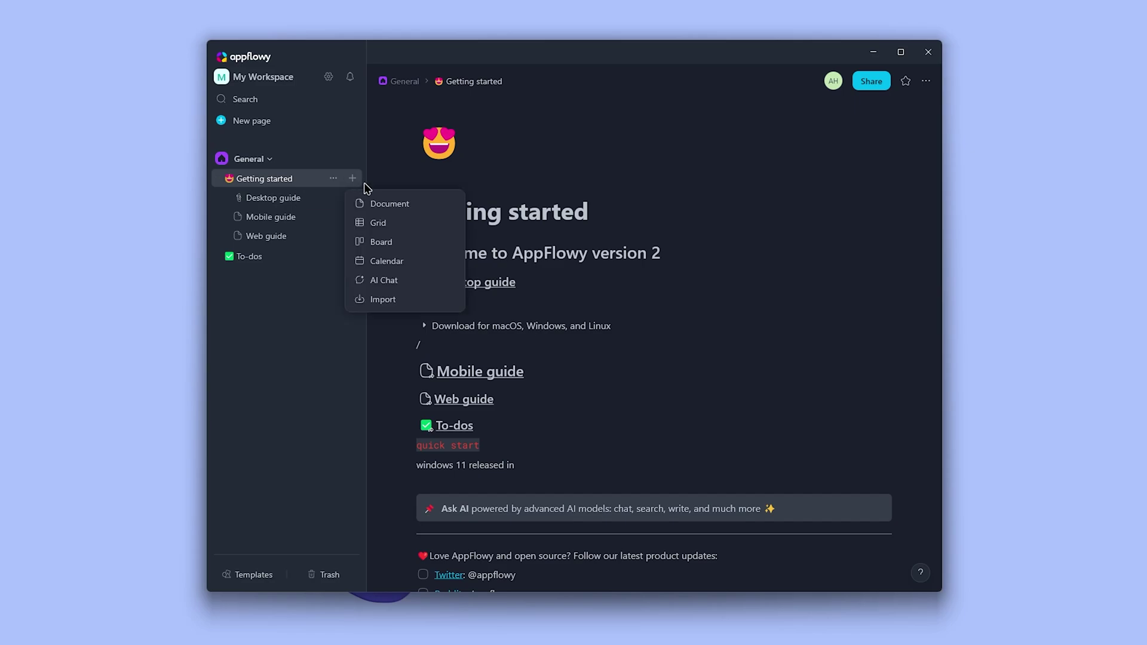
click(382, 205)
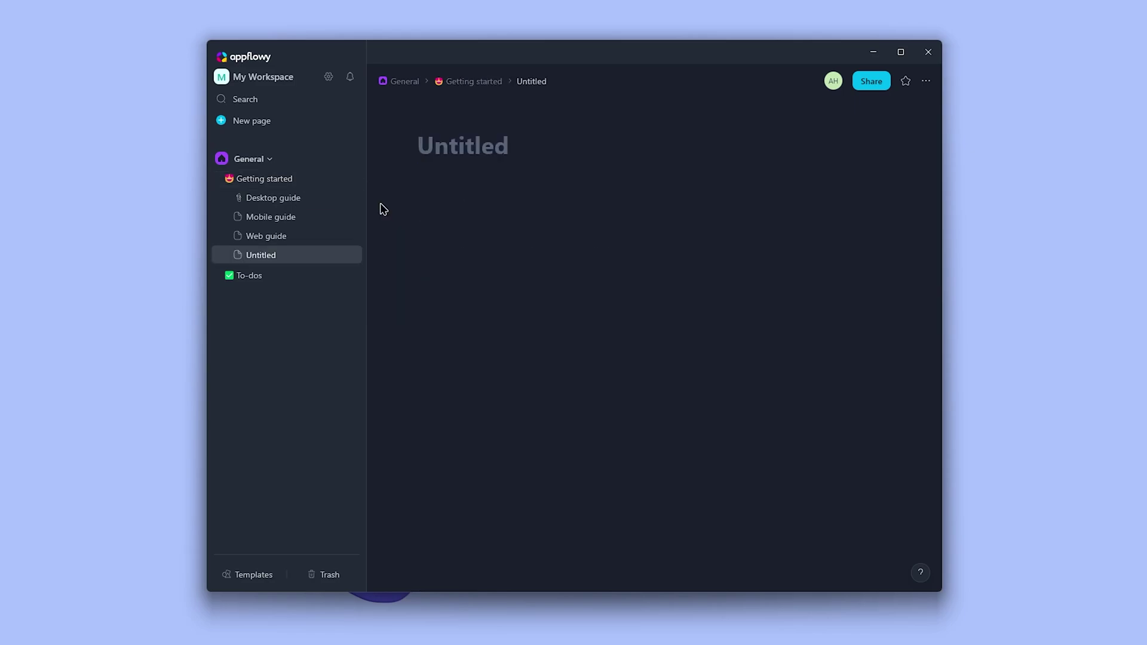
text(windos)
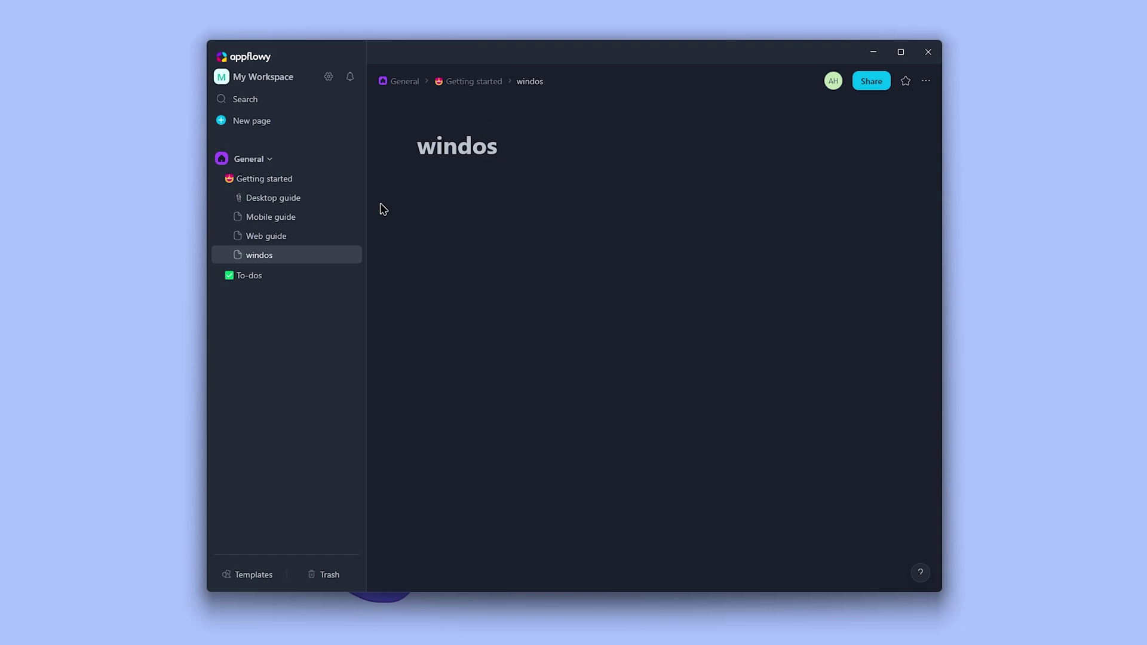
key(BackSpace)
text(ws 11)
Step: Begin the body with 'windows 11 ha' and have AI continue writing about Windows 11
key(Return)
text(windows 11 ha)
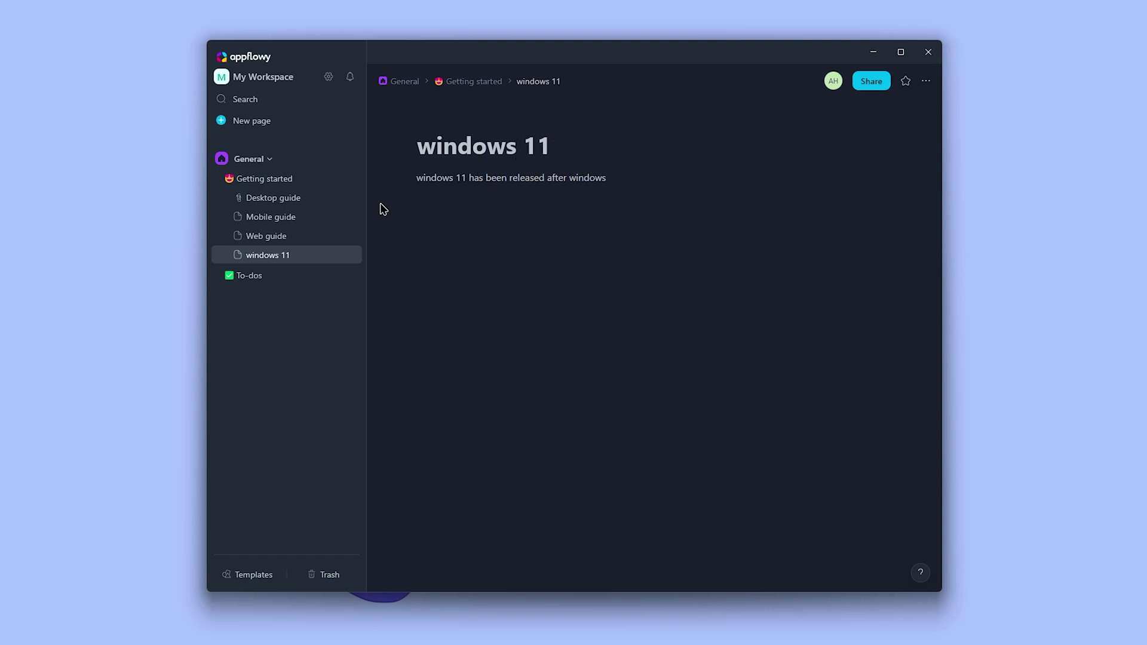
text(/)
click(707, 210)
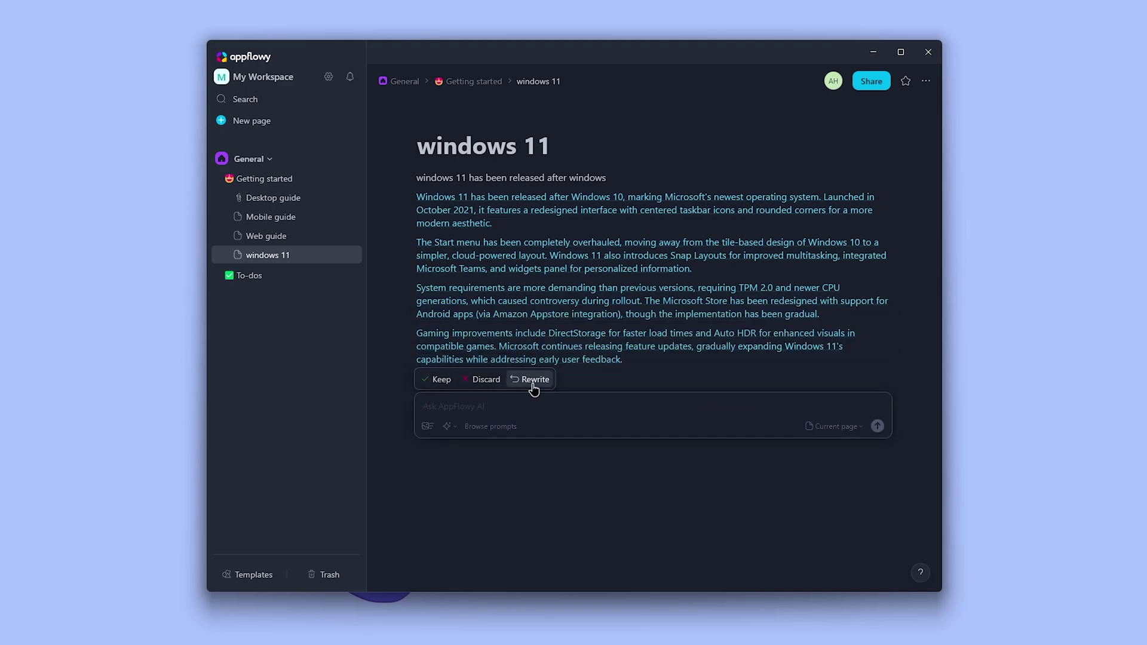
Step: Type / on the windows 11 page and scroll through the block menu options
text(/)
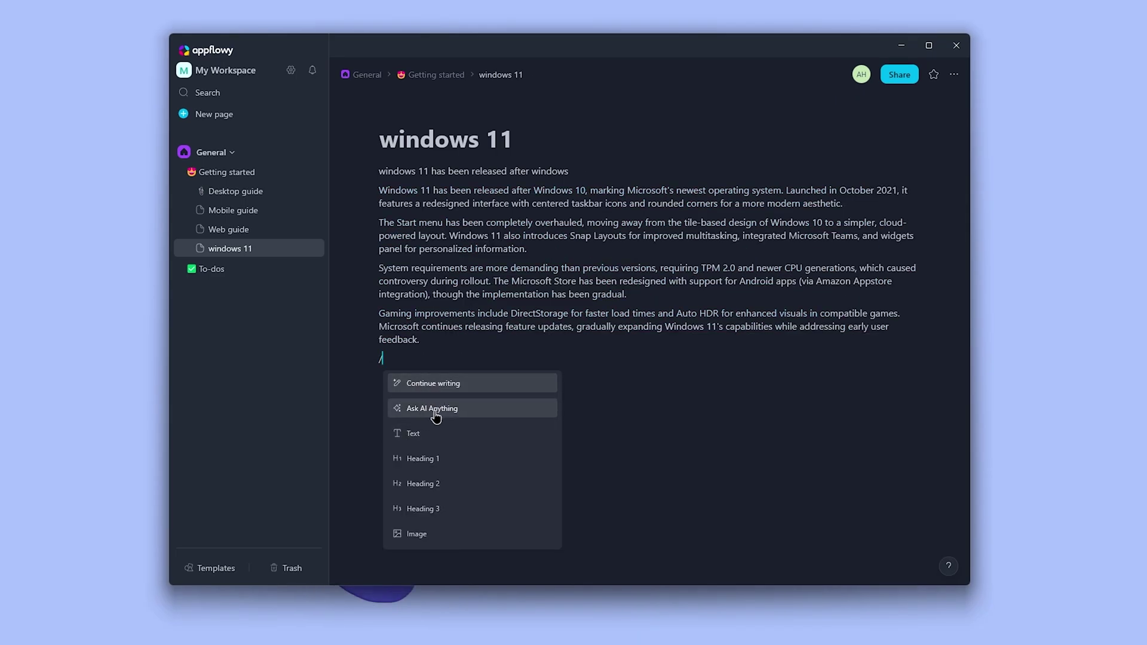
scroll(436, 476, down, 2)
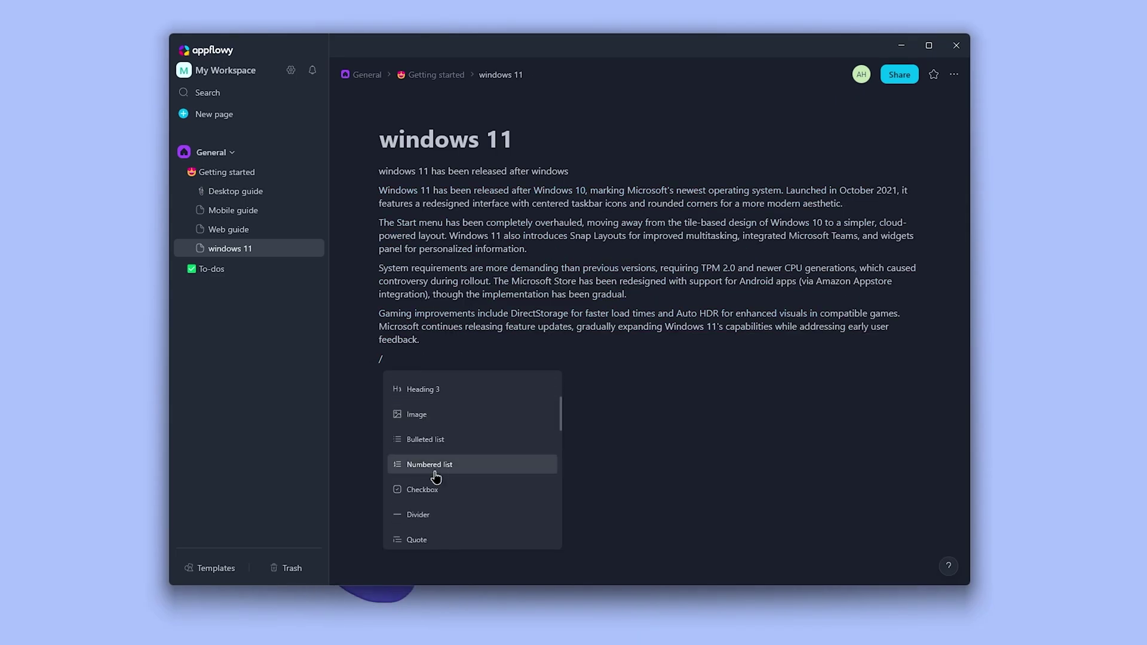
scroll(473, 475, down, 2)
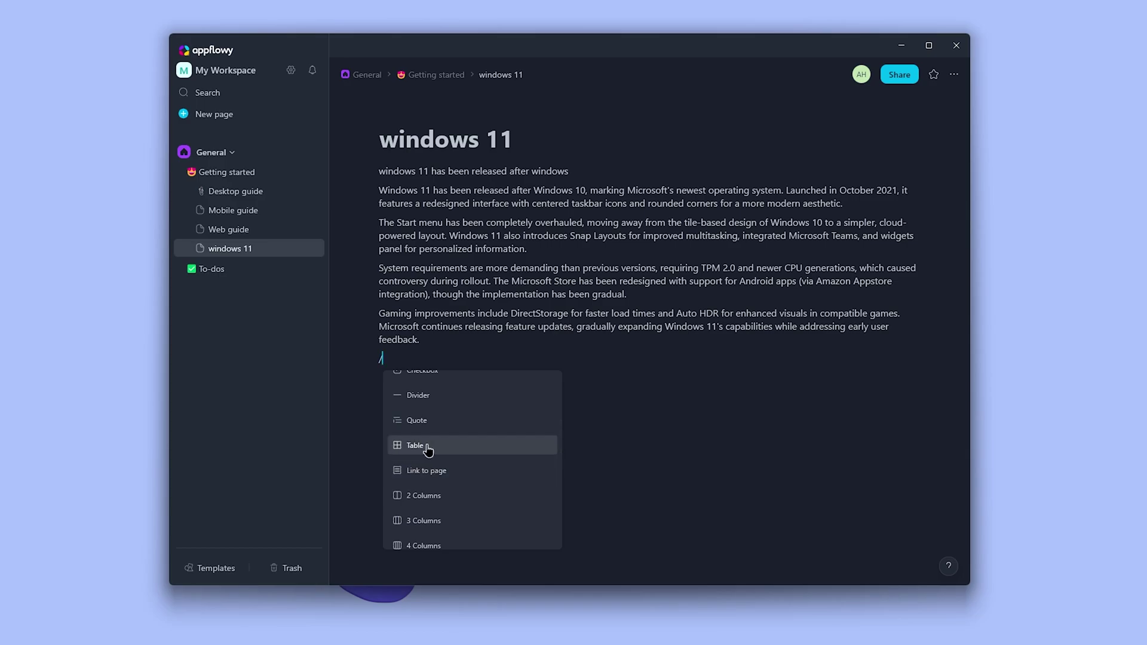
scroll(483, 472, down, 2)
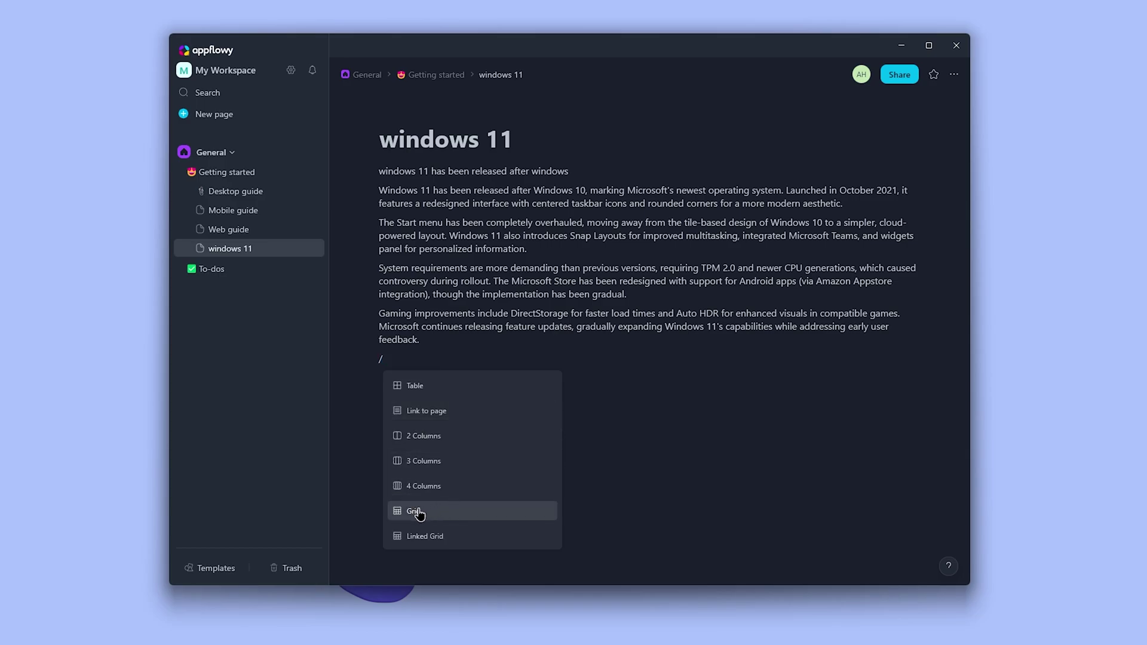
scroll(476, 529, down, 3)
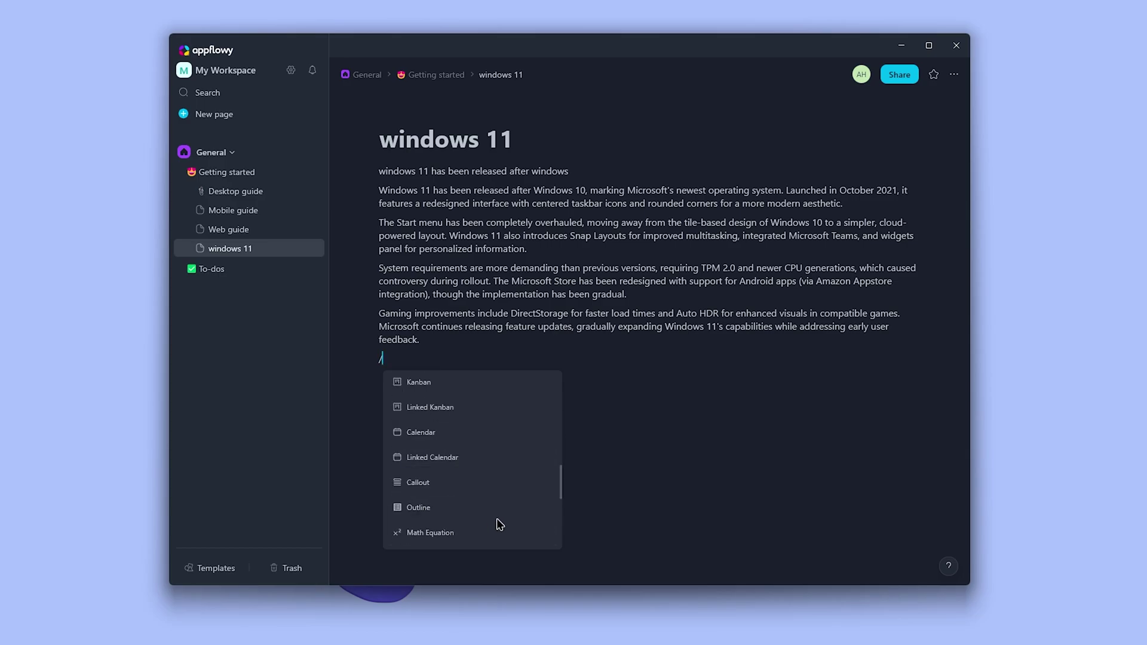
scroll(511, 502, down, 2)
scroll(469, 499, down, 3)
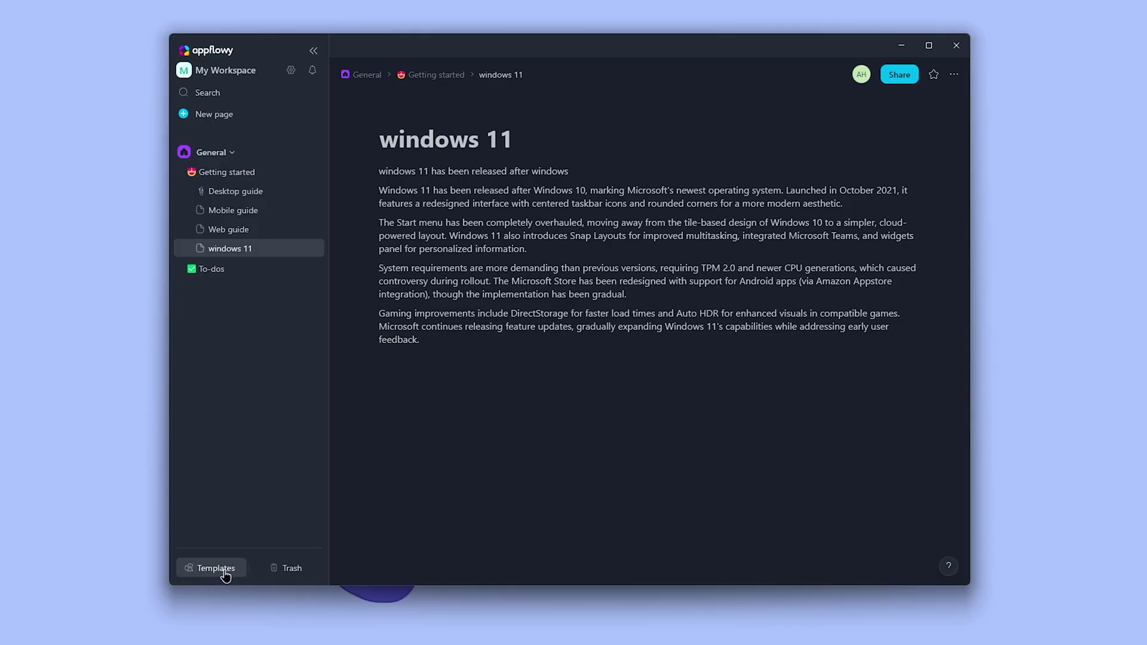
Step: Open the templates gallery, filter to Education, and scroll through its template cards
click(215, 568)
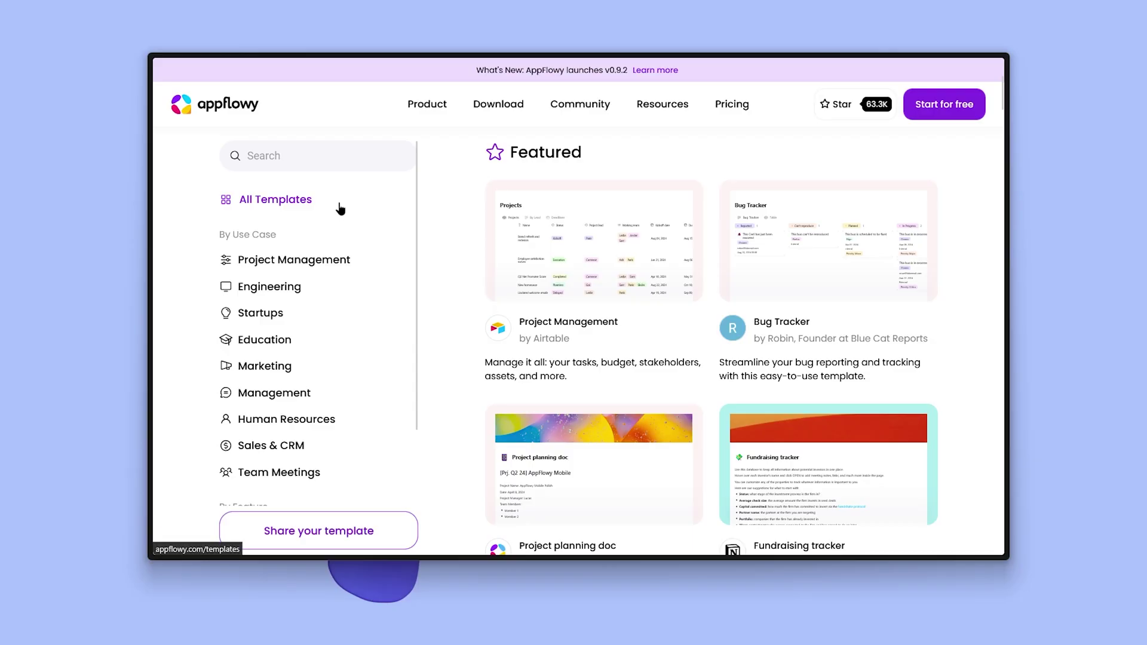
scroll(333, 231, down, 2)
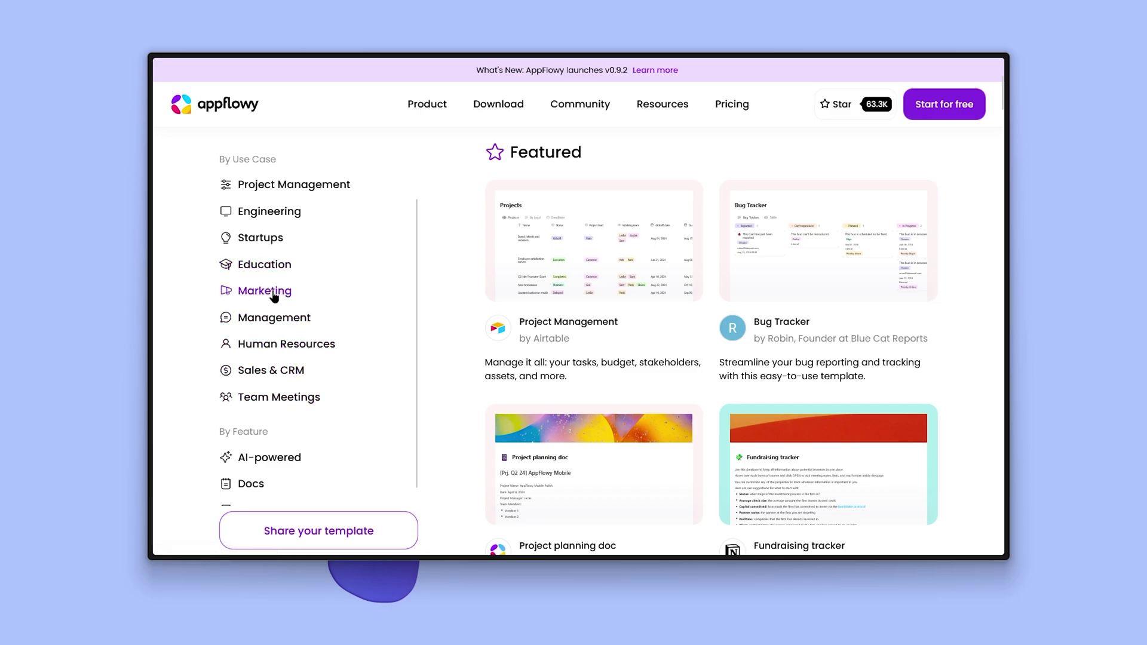
click(267, 269)
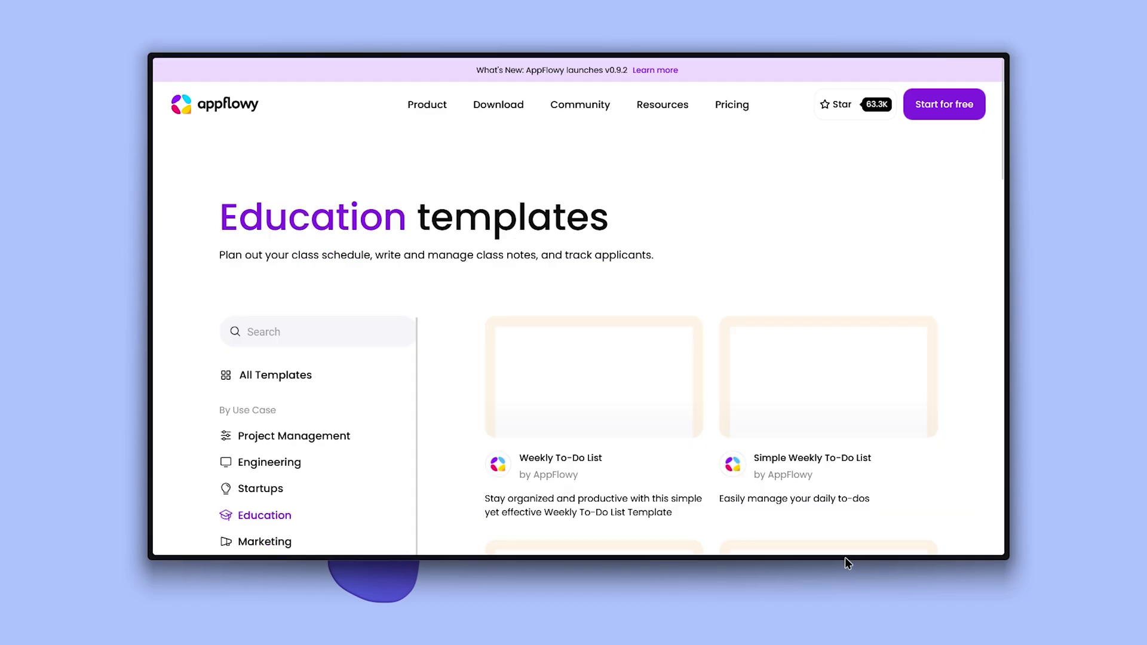
scroll(910, 505, down, 3)
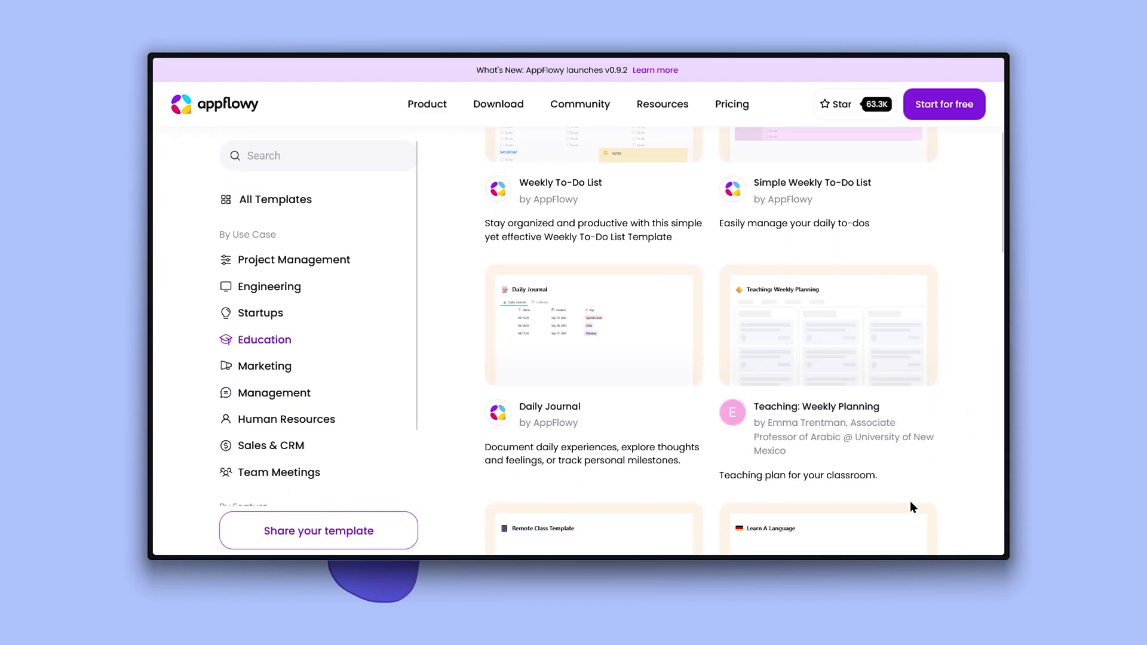
scroll(911, 508, down, 3)
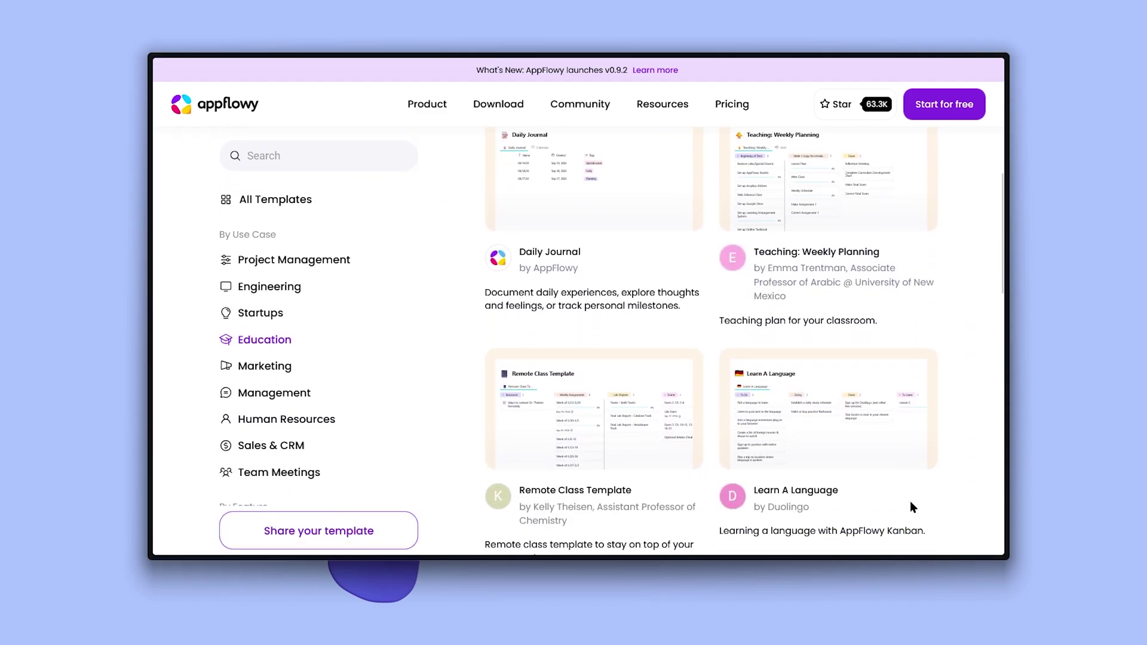
scroll(911, 503, up, 4)
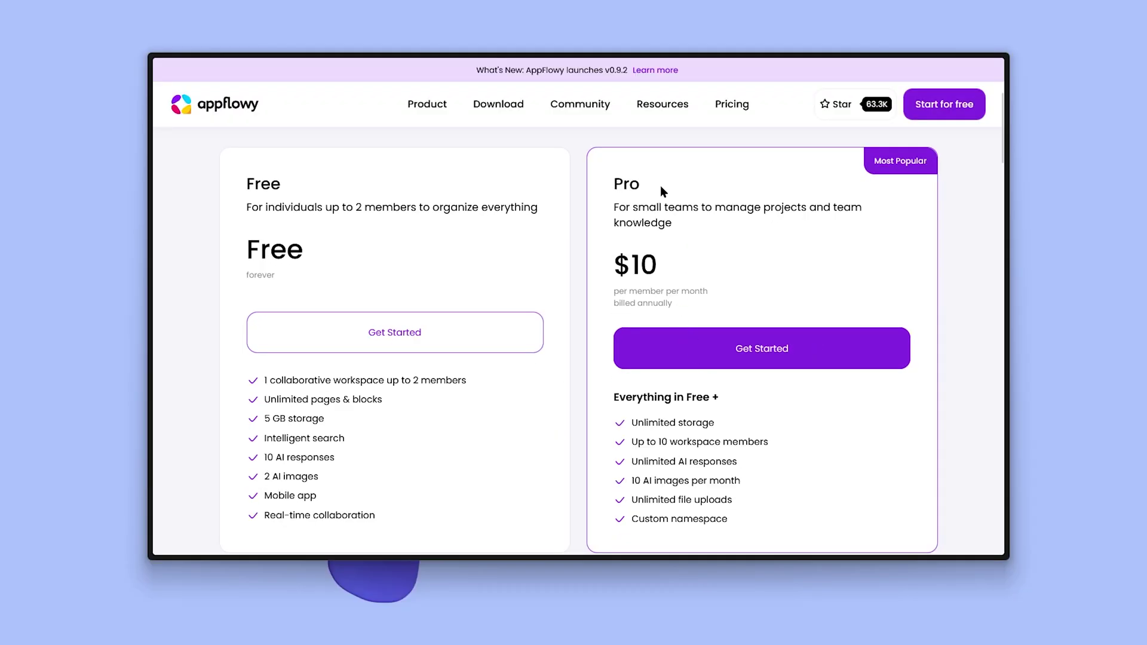
Step: Select the Pro plan heading, then open the AppFlowy GitHub repository and scroll to the README
drag(661, 186, 605, 186)
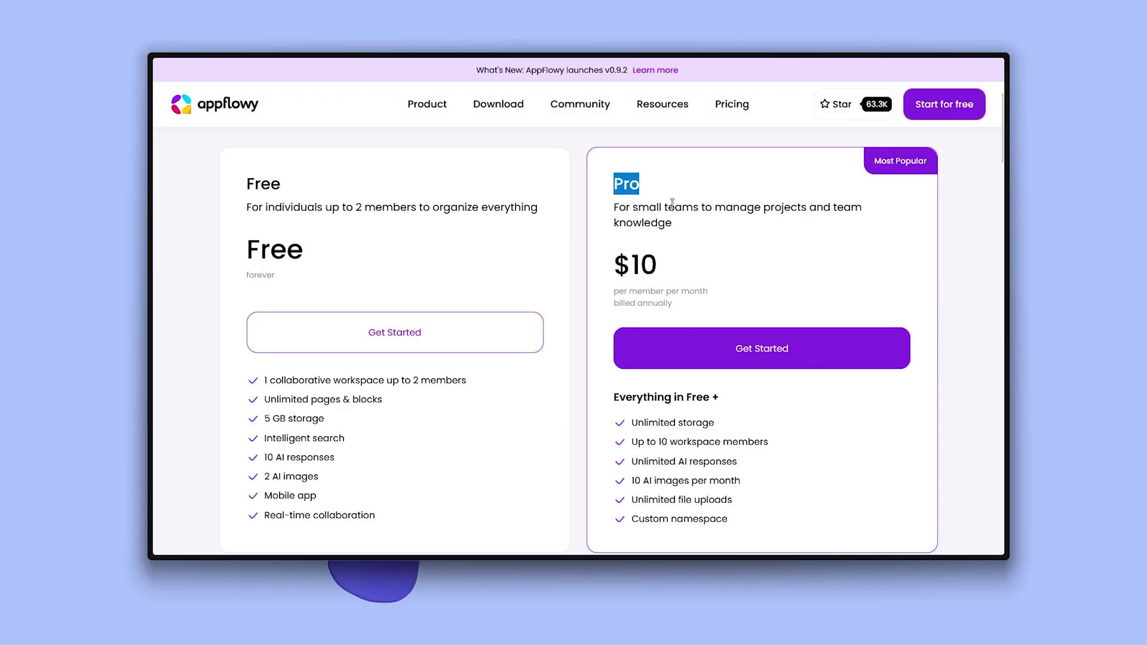
click(842, 107)
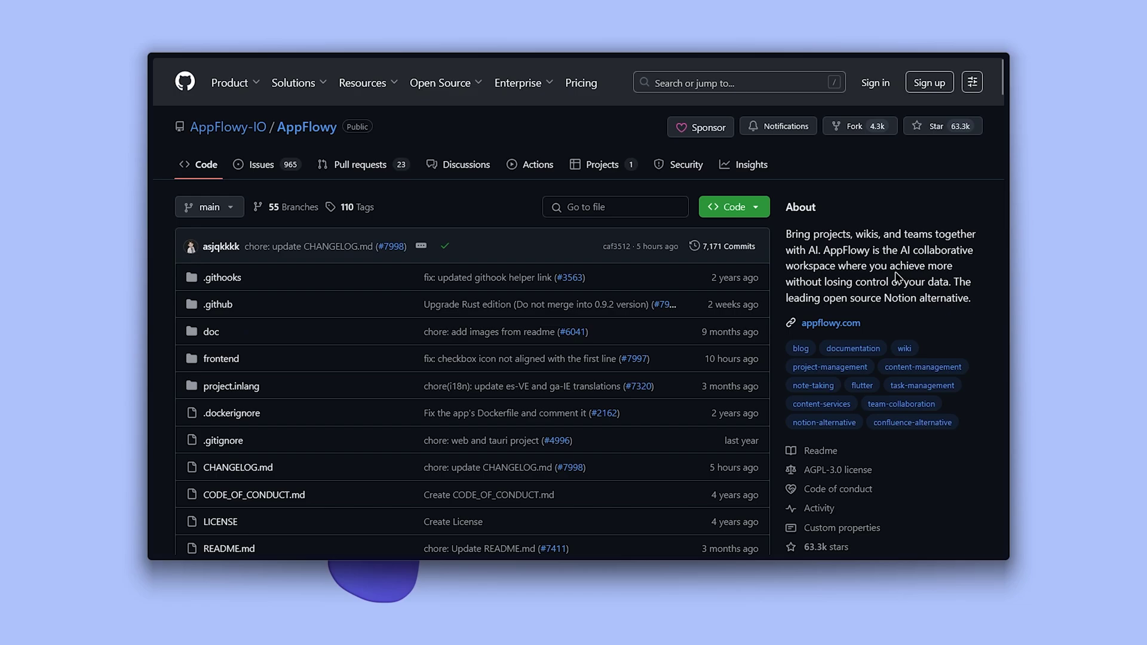
scroll(936, 233, down, 3)
scroll(937, 233, down, 8)
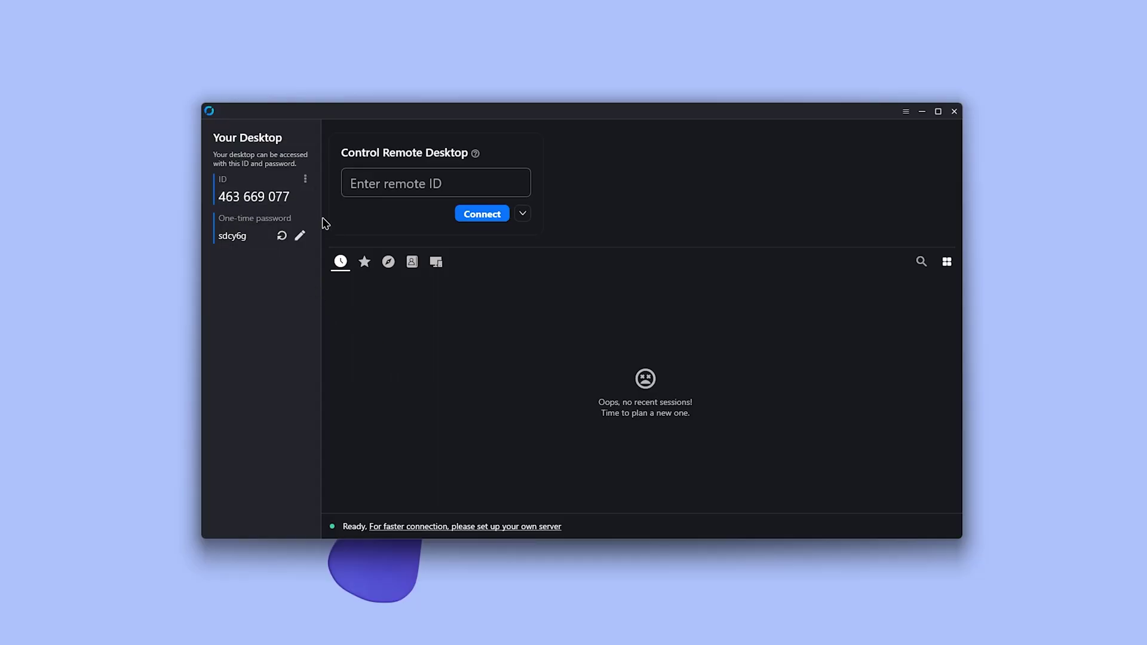
Step: Begin entering the remote computer's ID in the Enter remote ID field
click(386, 186)
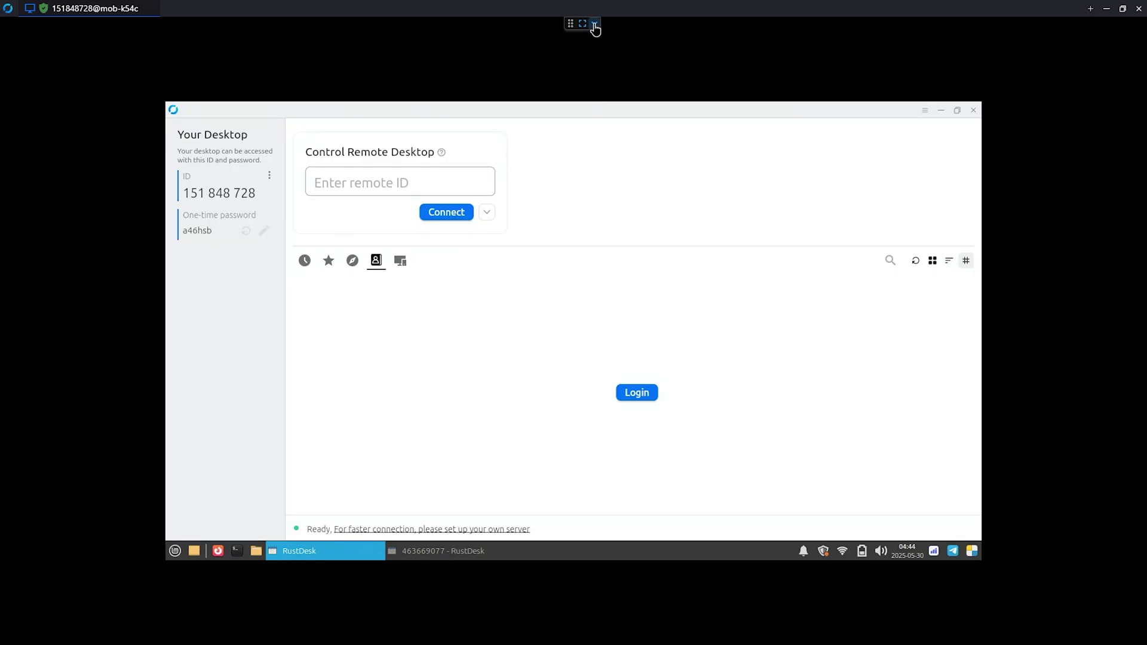
Step: Switch the remote display to Scale adaptive, then check the display options again
click(594, 24)
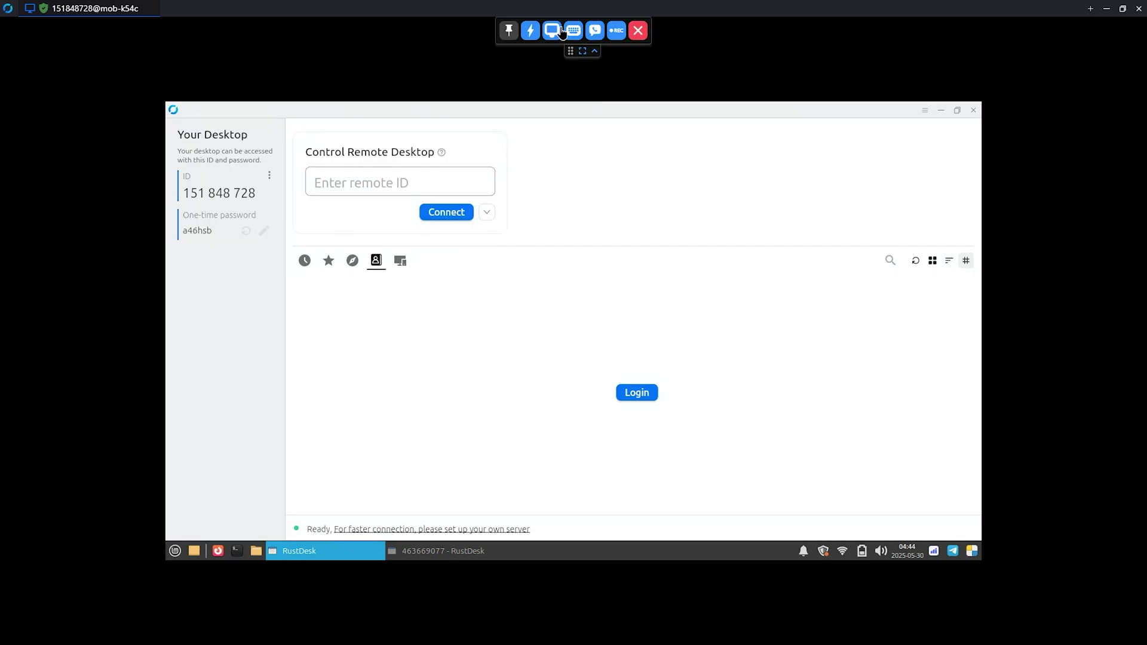
click(560, 31)
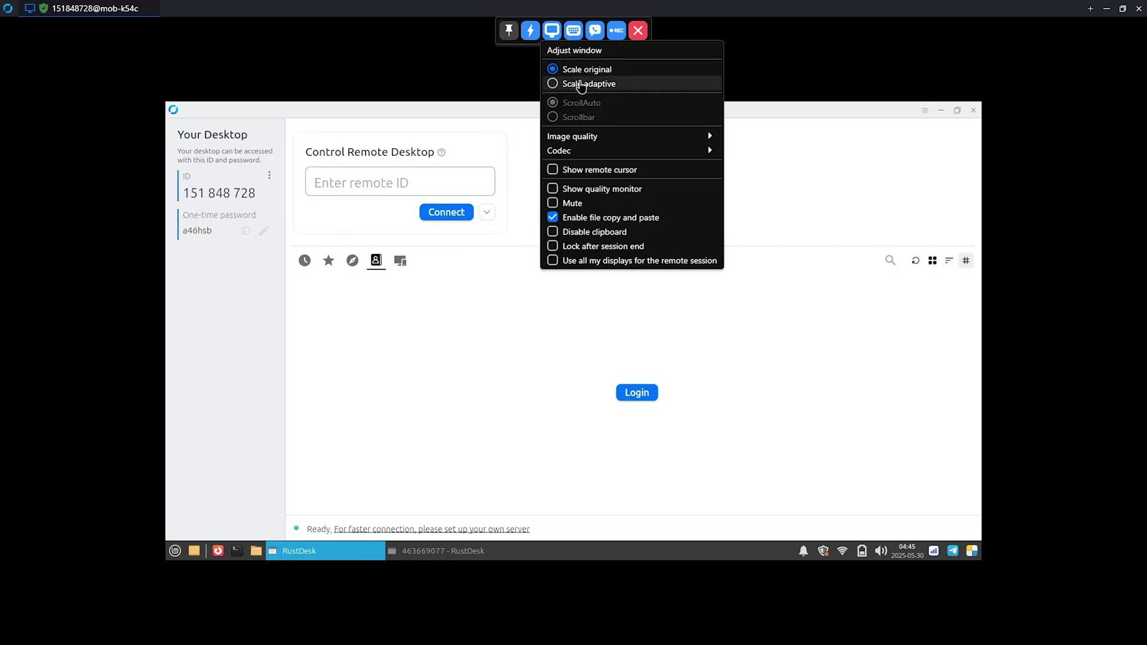
click(600, 89)
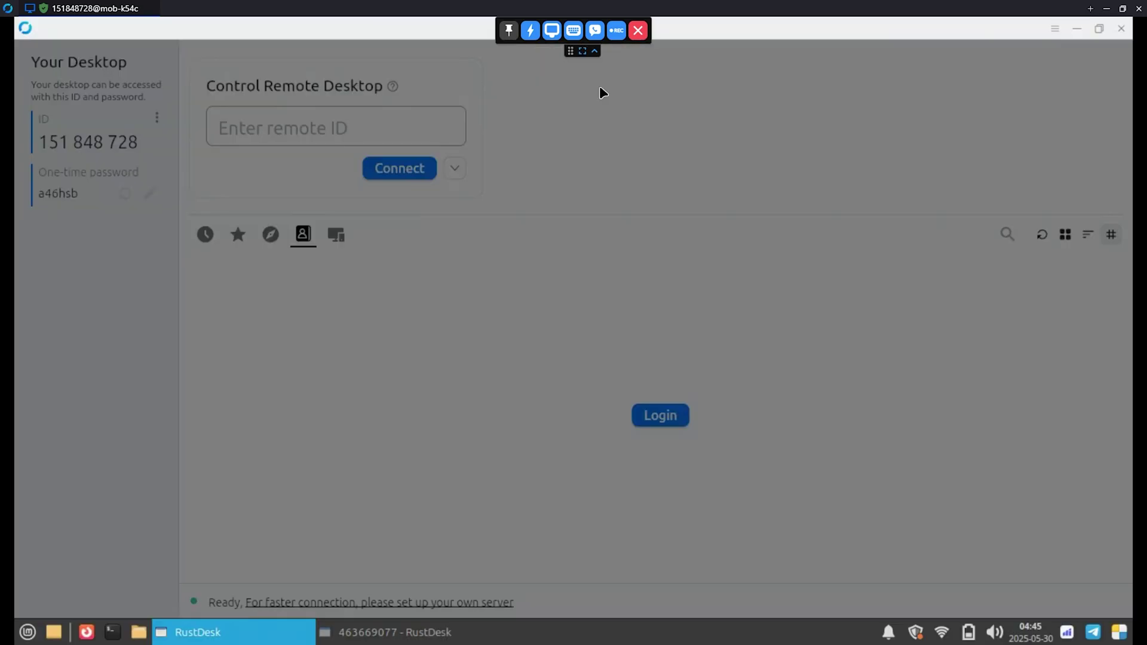
click(552, 30)
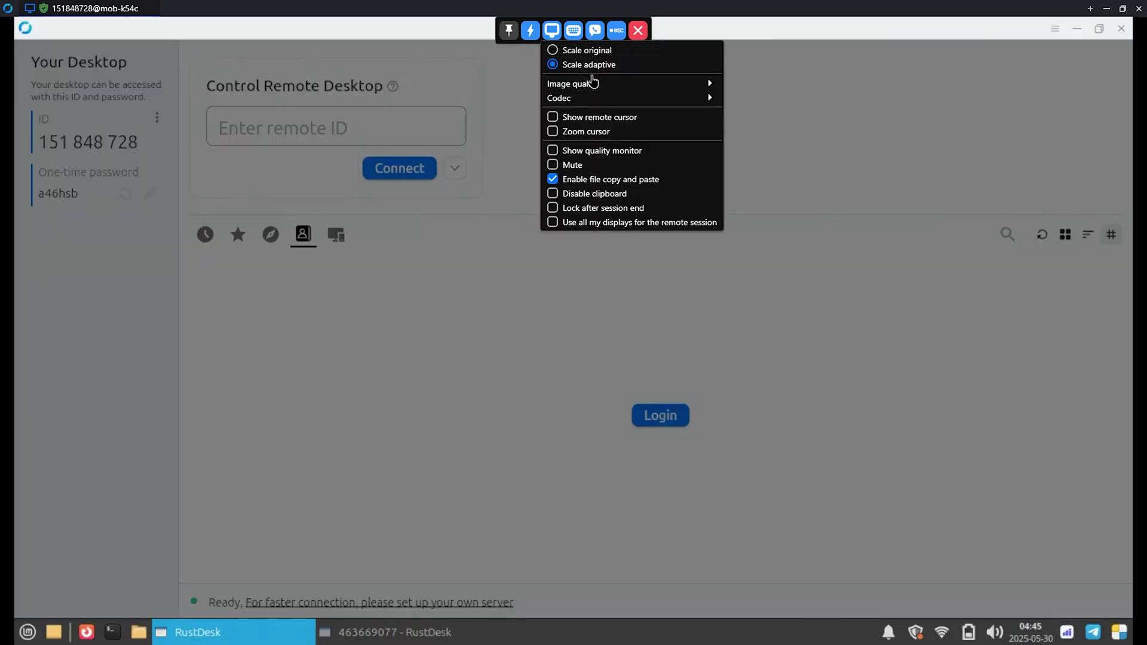
mouse_move(598, 89)
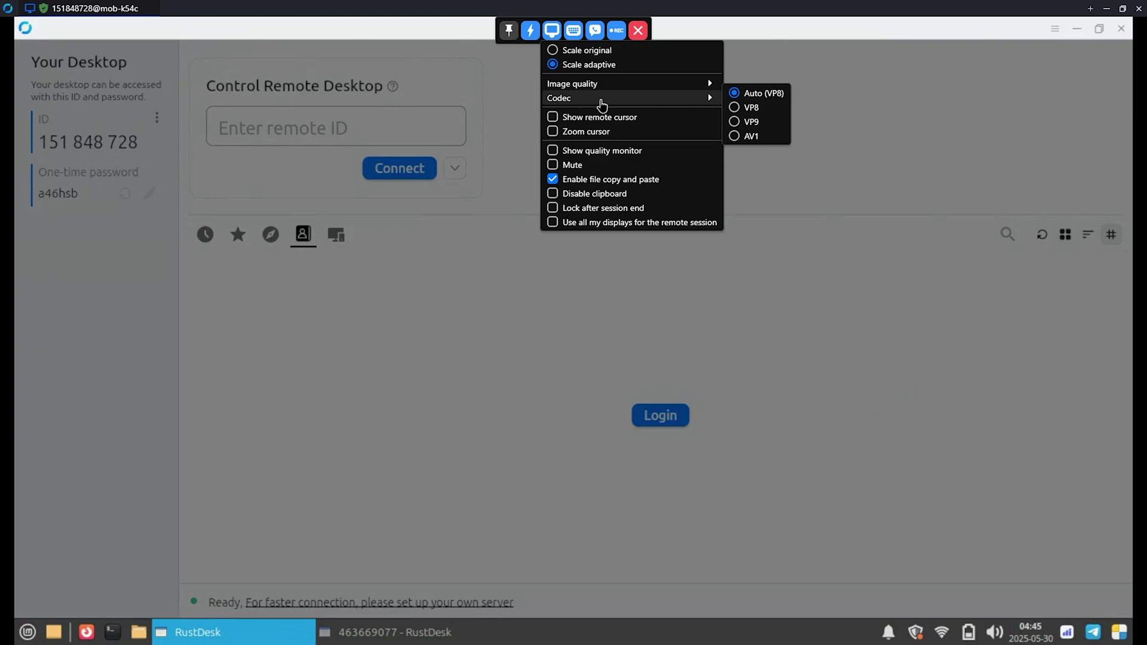
Step: Send 'hello' to the remote side through text chat and close the chat panel
click(589, 57)
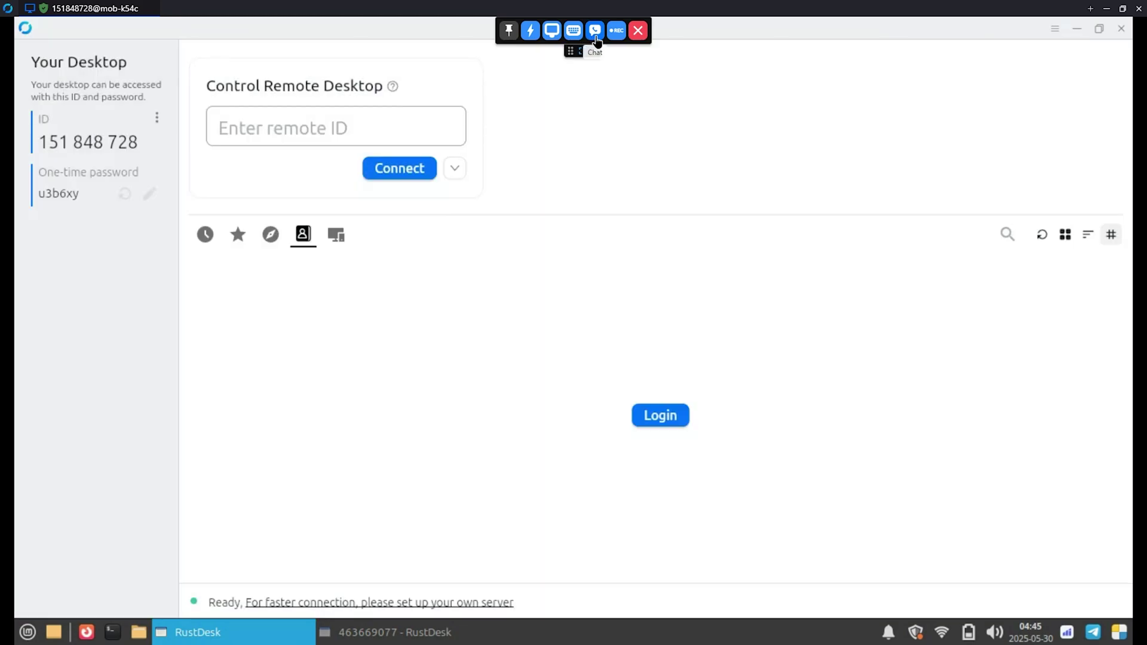
click(596, 33)
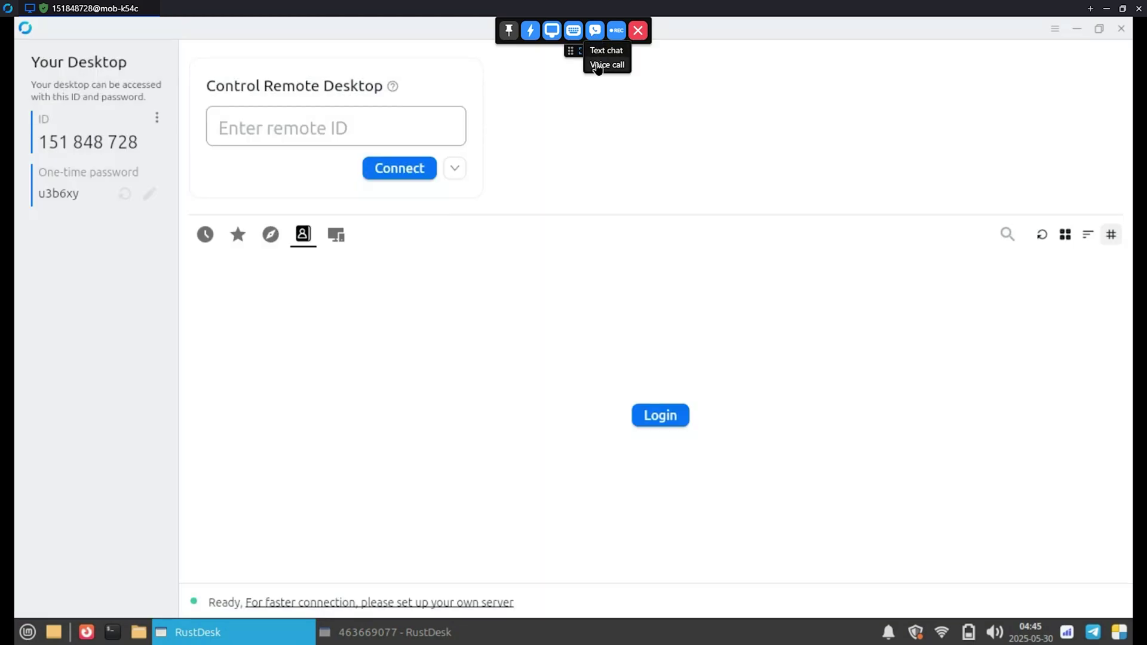
click(600, 51)
text(hello)
key(Return)
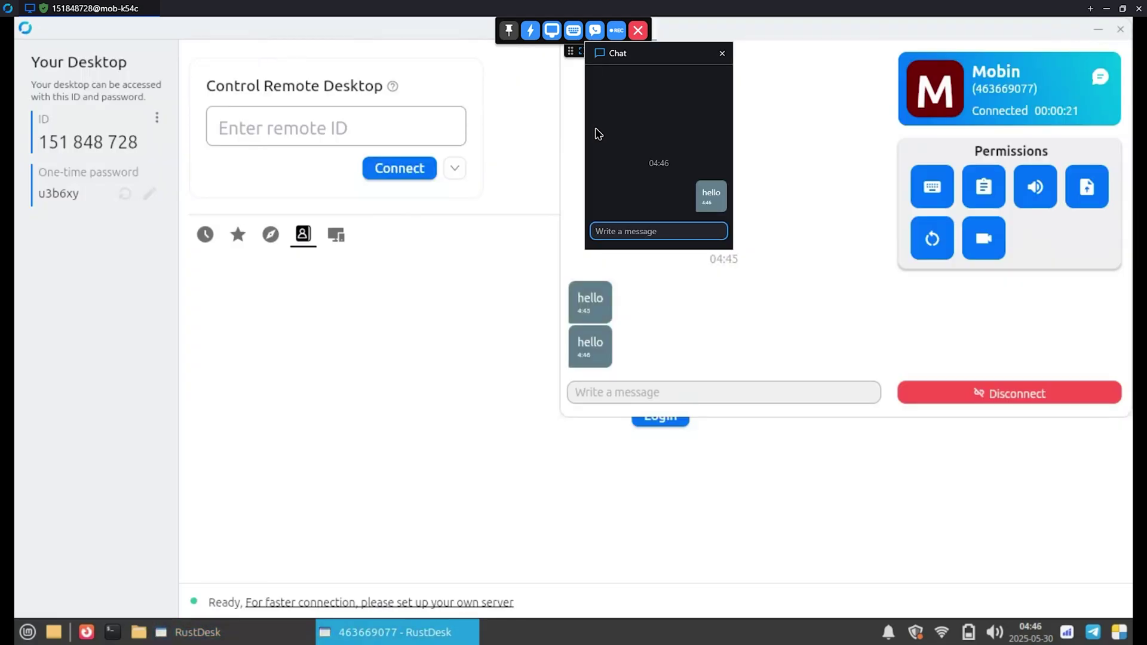
click(722, 53)
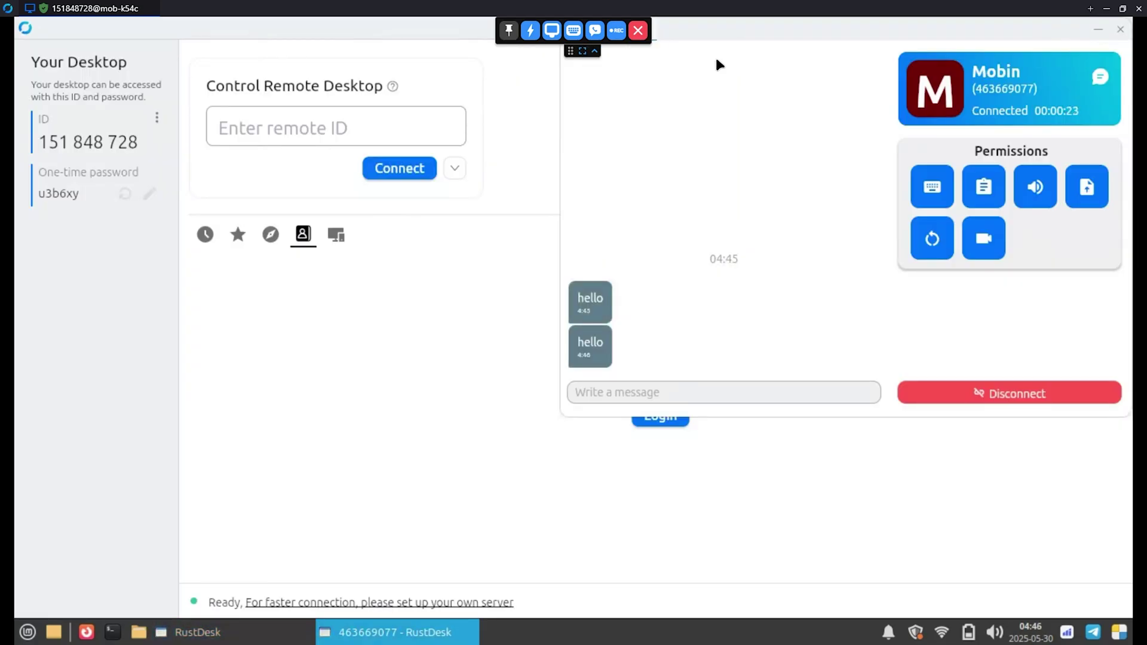
Step: Take a screenshot of the remote screen from the session actions menu
click(537, 305)
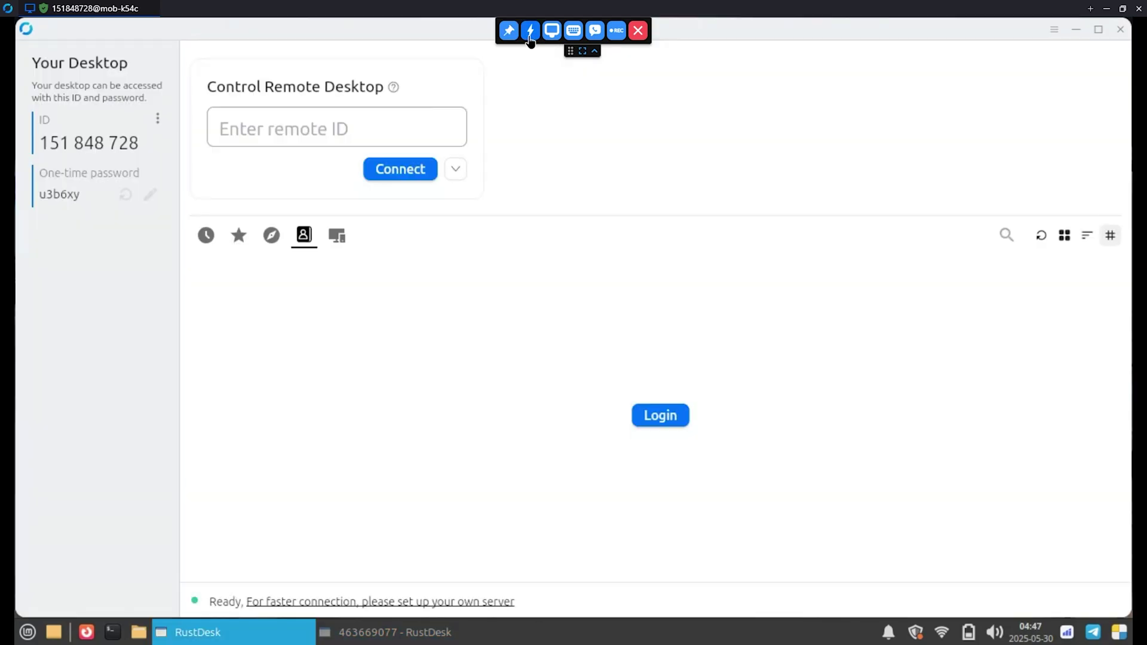
click(529, 37)
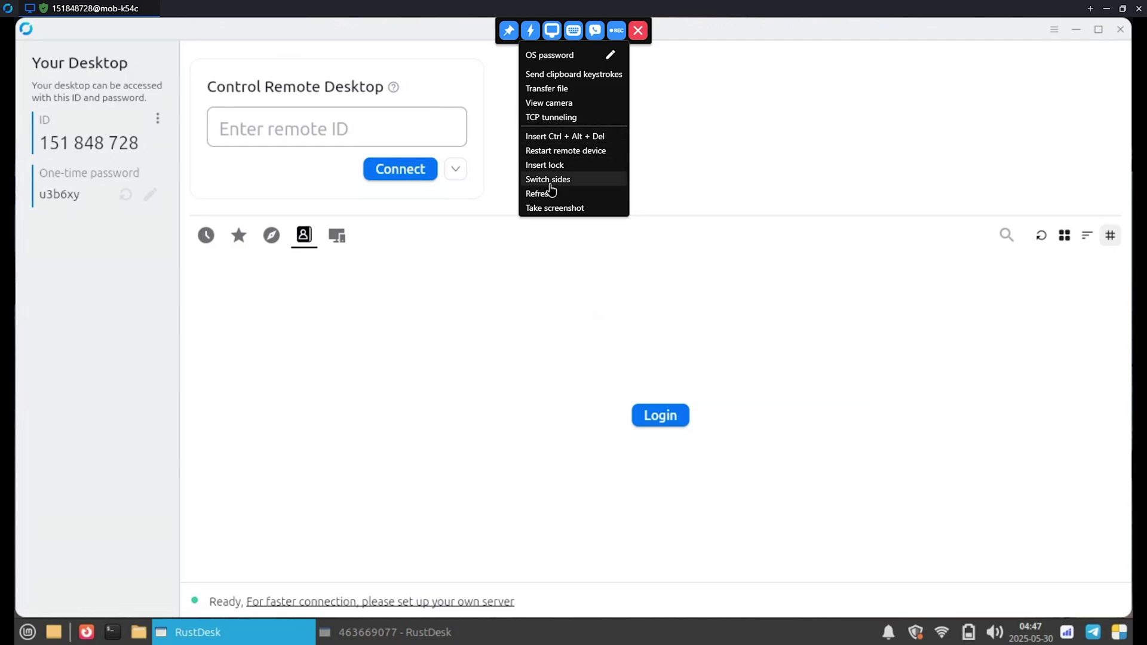
click(553, 209)
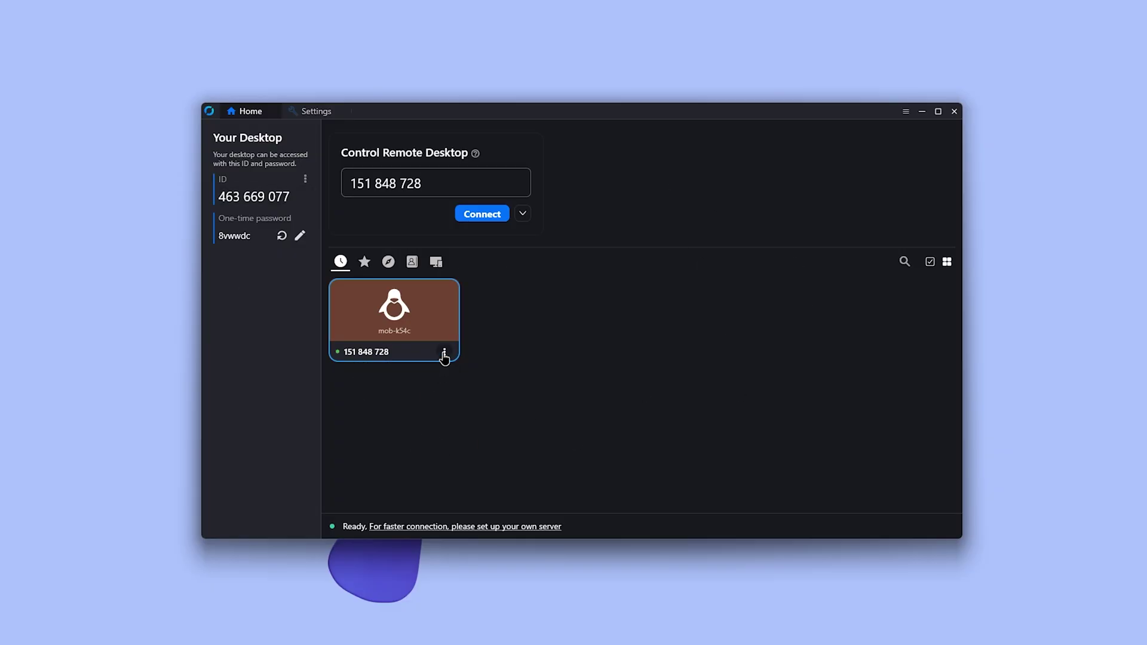
Step: Add the recent remote device to favourites, view the address book, and set the theme to Light
click(445, 352)
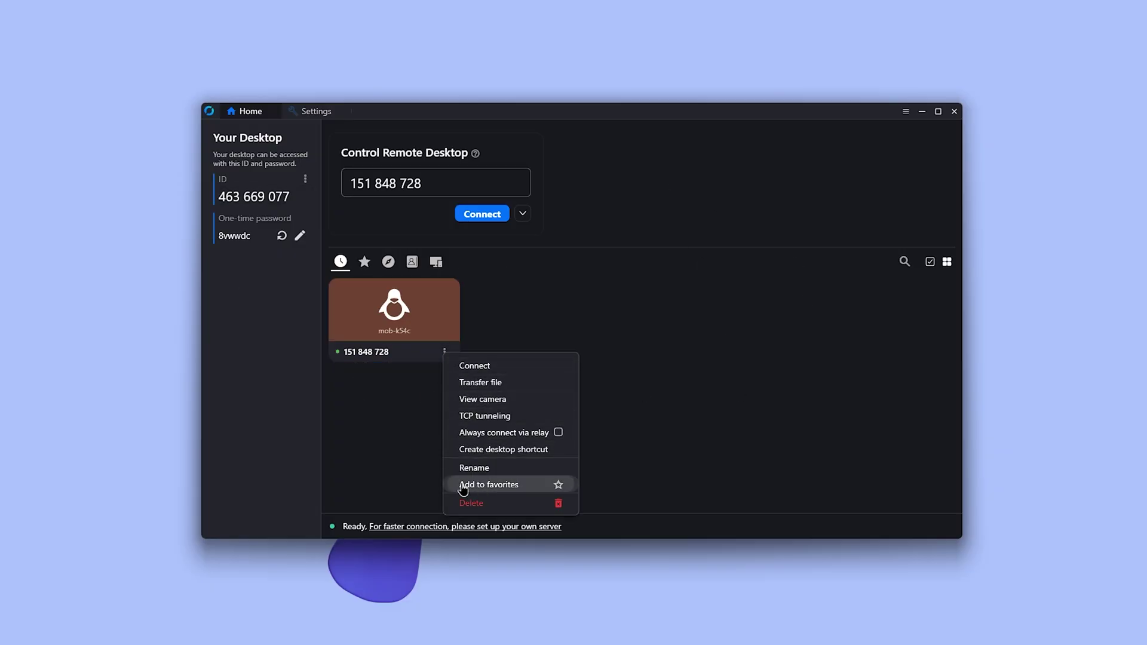
click(494, 487)
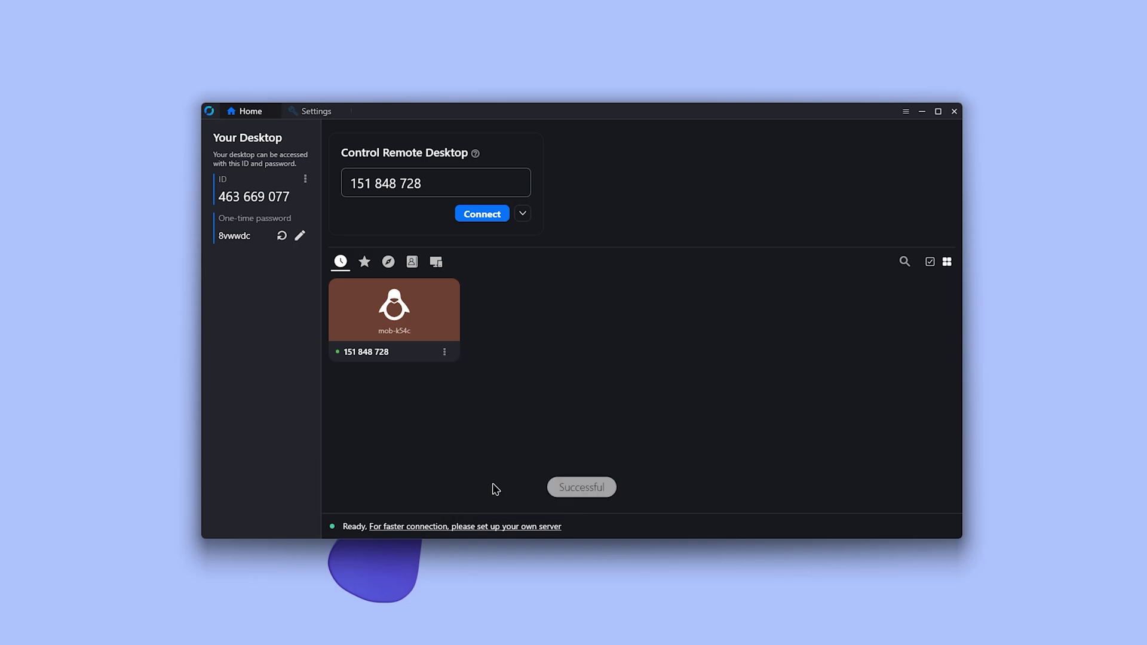
click(412, 262)
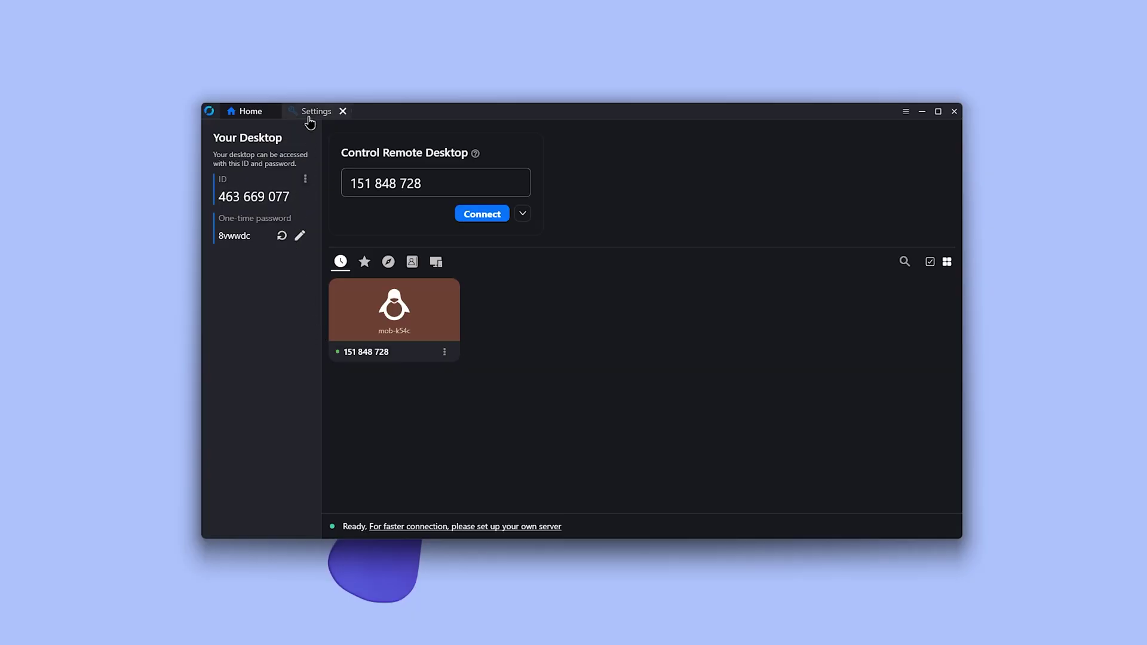
click(309, 119)
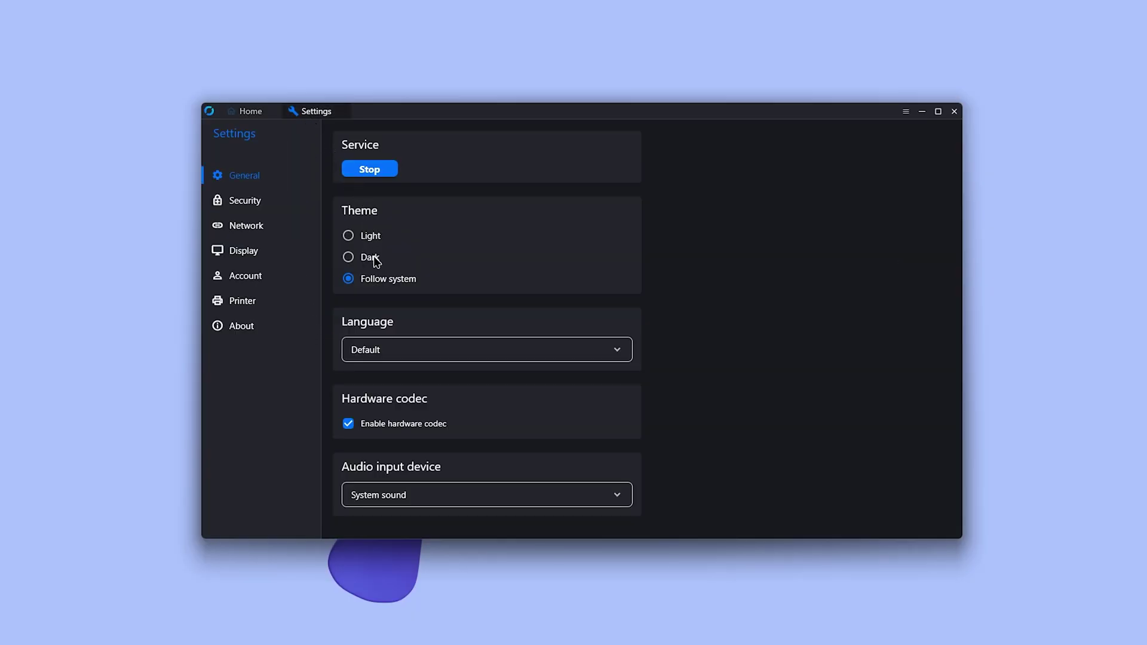
click(369, 234)
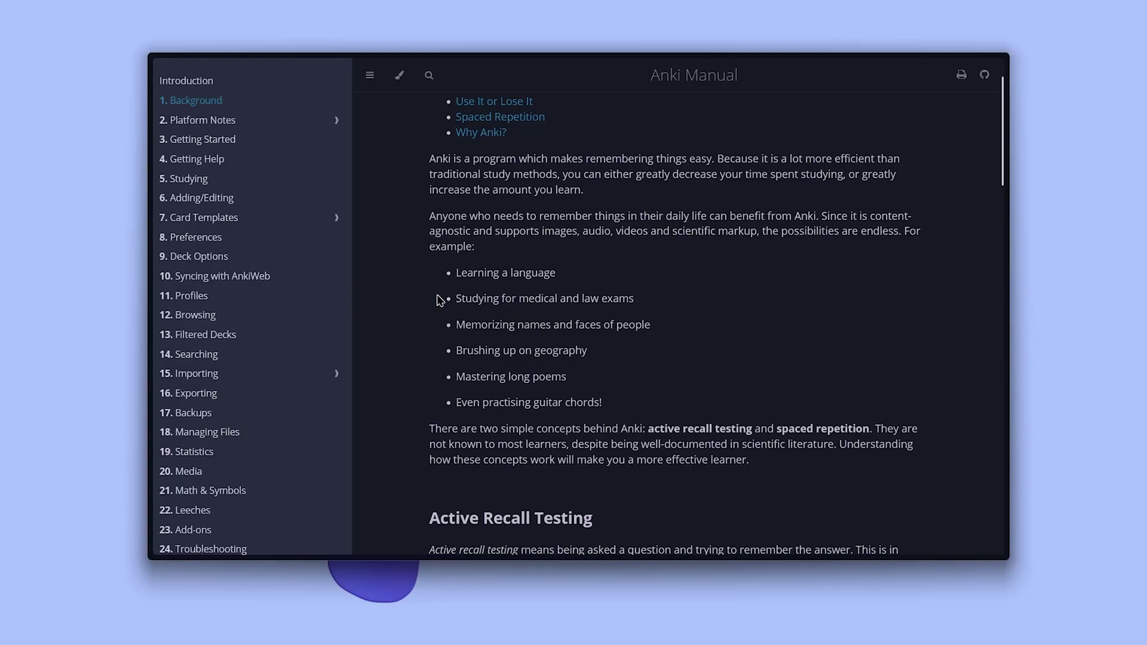
drag(456, 280, 566, 275)
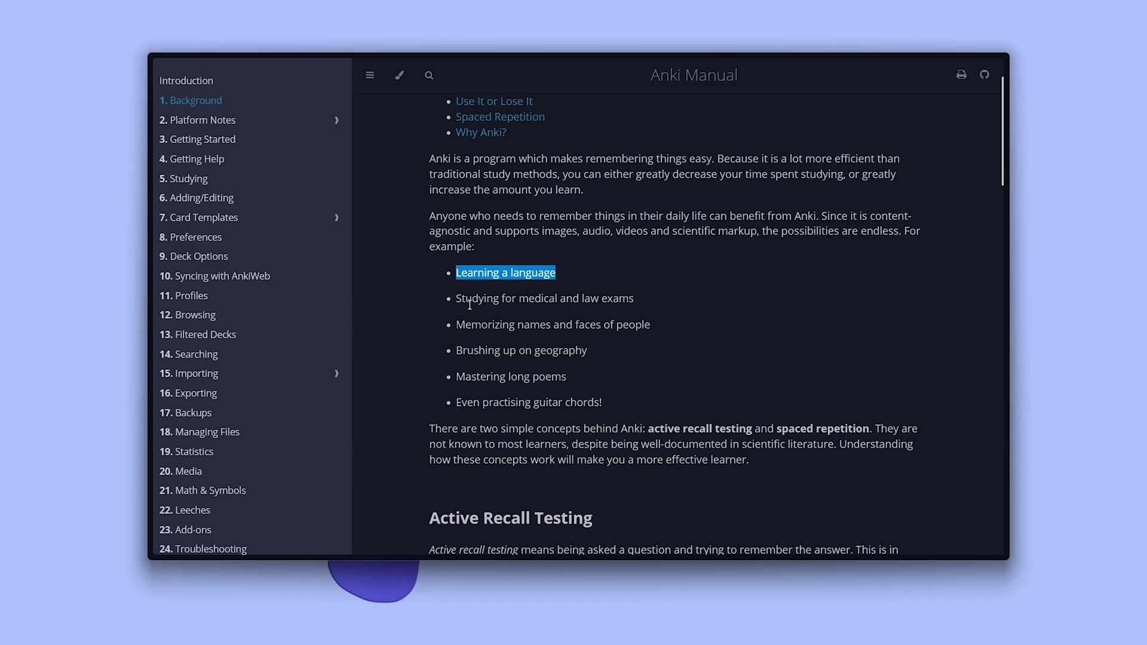
drag(457, 300, 637, 304)
drag(457, 327, 657, 330)
click(457, 352)
drag(458, 352, 591, 358)
drag(455, 381, 569, 379)
drag(458, 405, 688, 414)
click(783, 388)
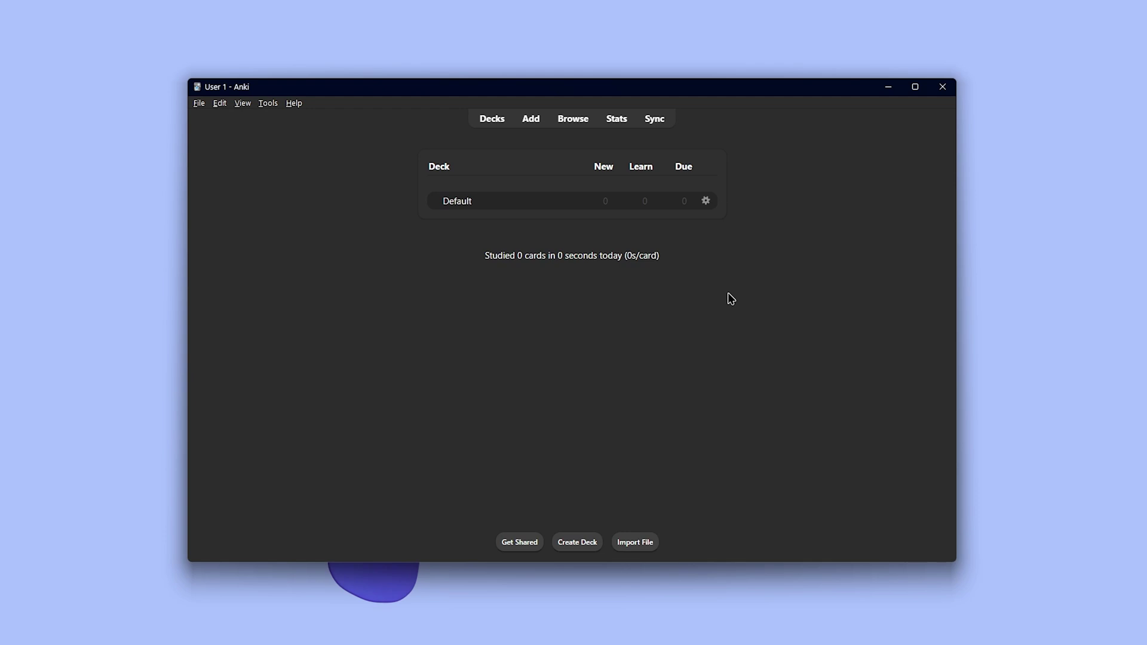
Step: Create a new deck, keeping the proposed name Default
click(575, 545)
key(End)
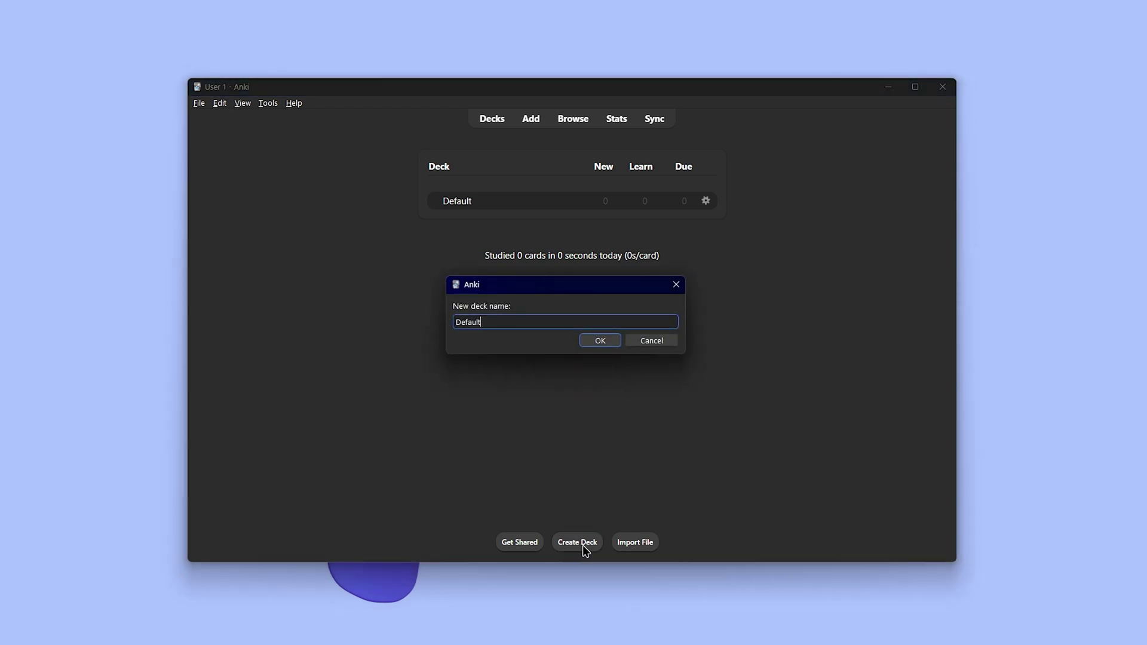
click(593, 350)
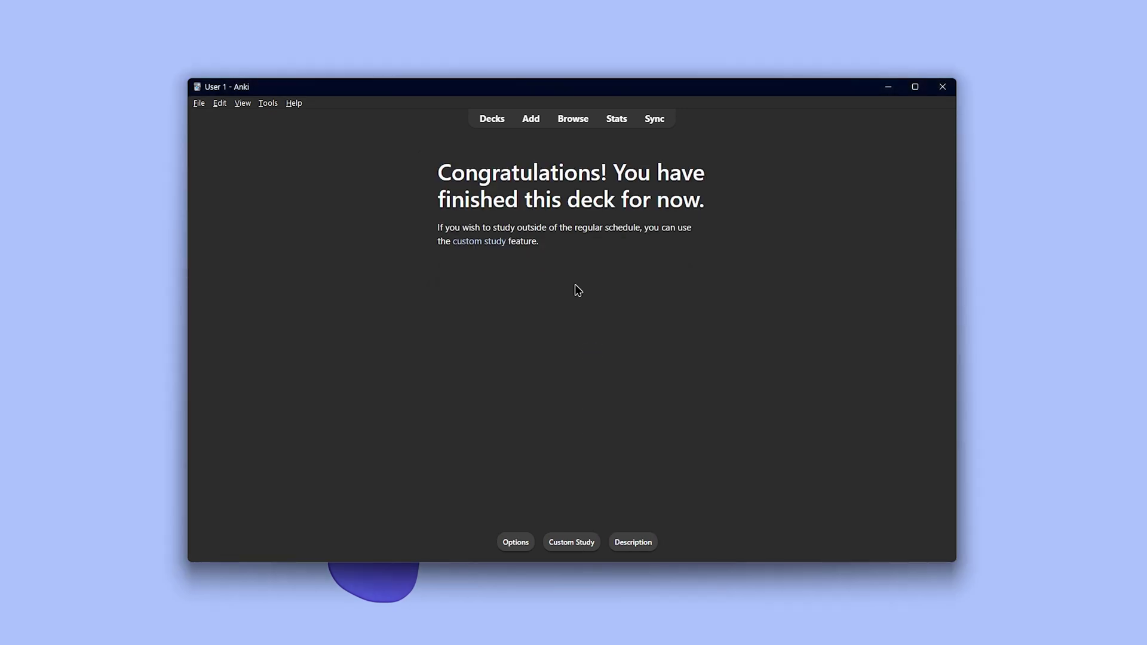
Step: Add a note with 'Car' and the red car picture on the front and 'araba' on the back
click(528, 122)
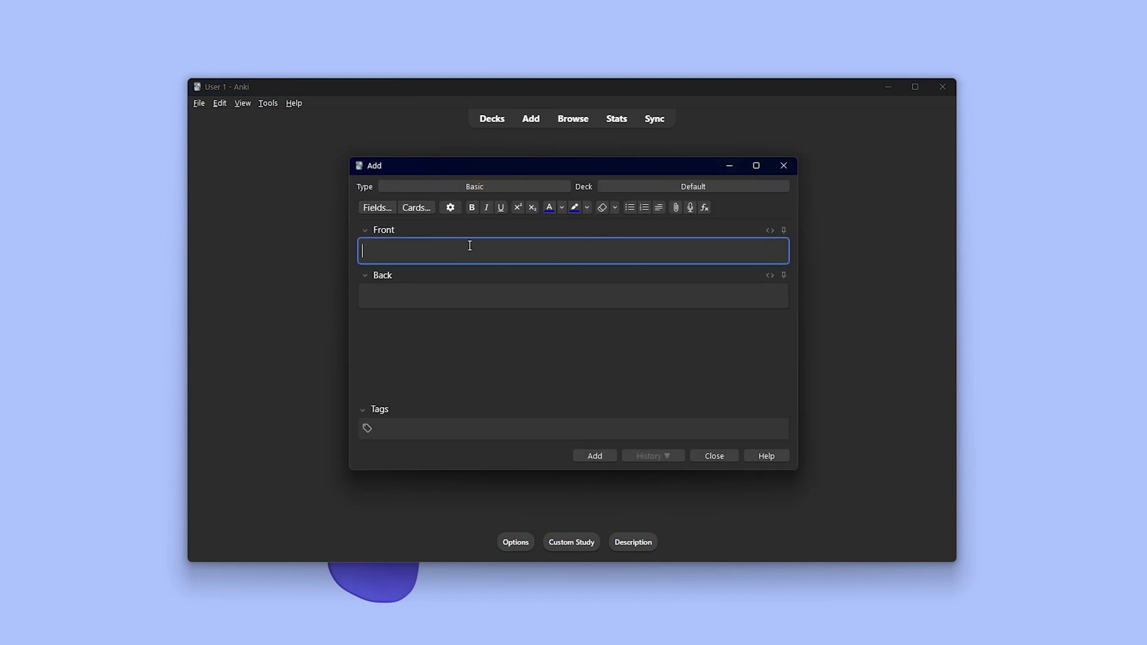
text(Car)
click(676, 210)
double_click(594, 305)
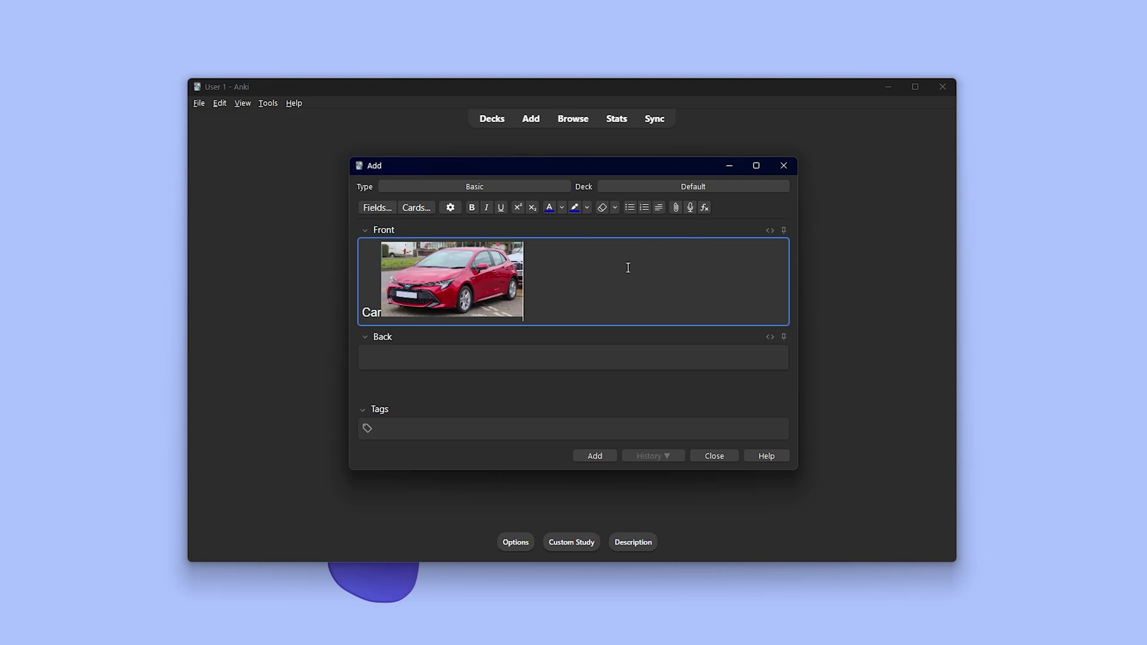
click(474, 365)
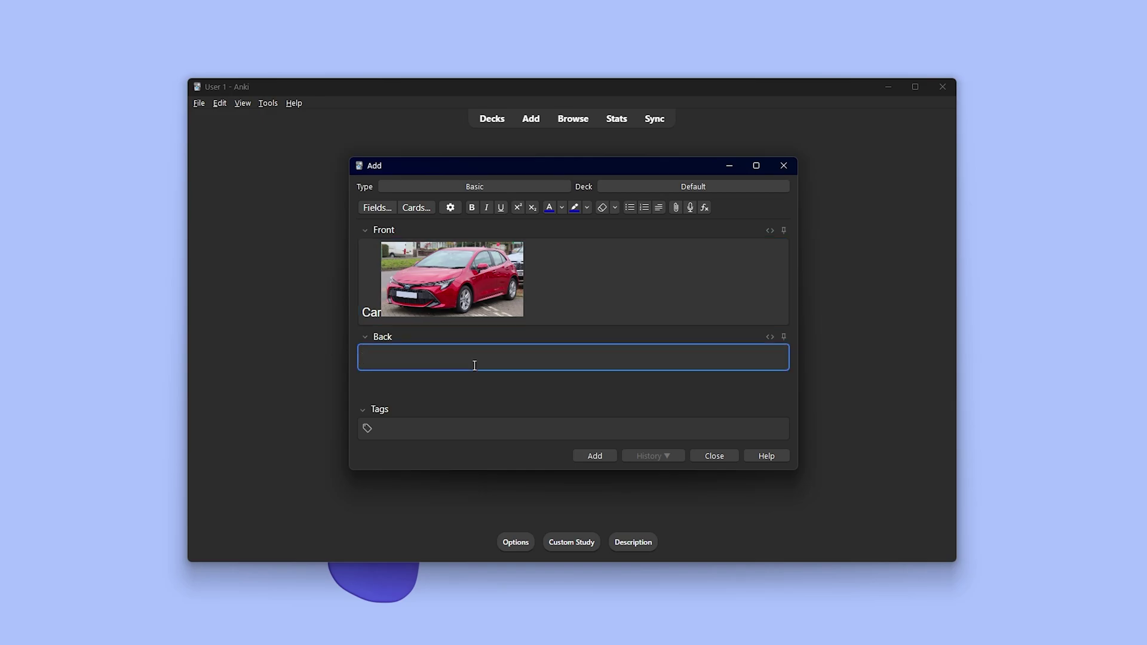
text(araba)
Step: Add the Car/araba card to the Default deck
click(588, 456)
key(Escape)
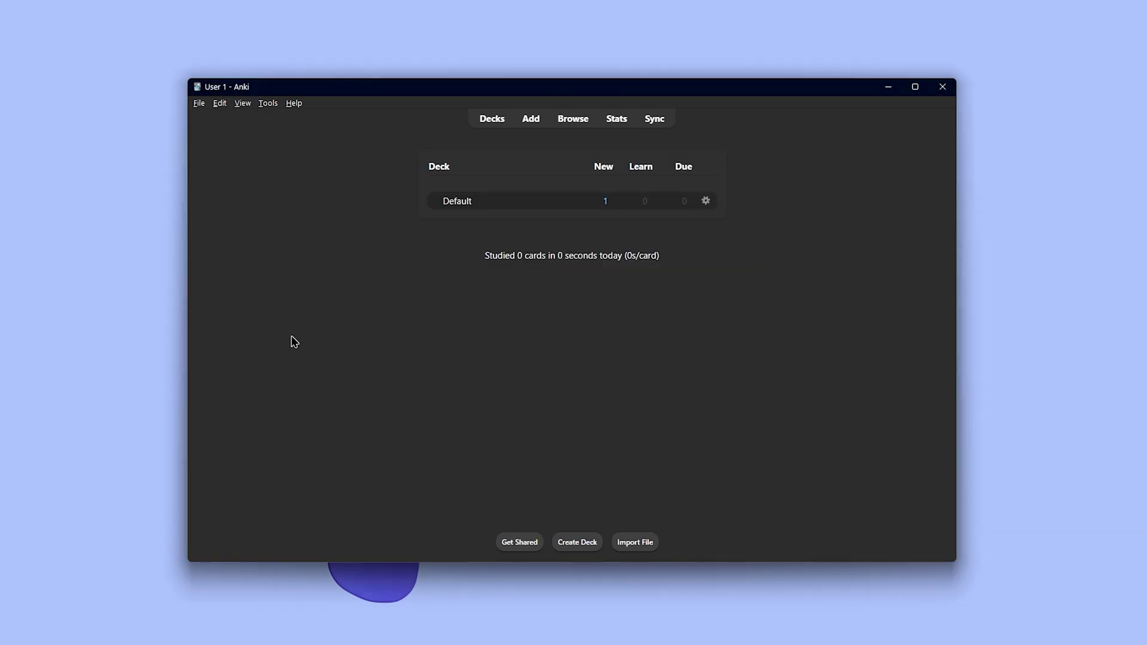
click(267, 105)
click(348, 123)
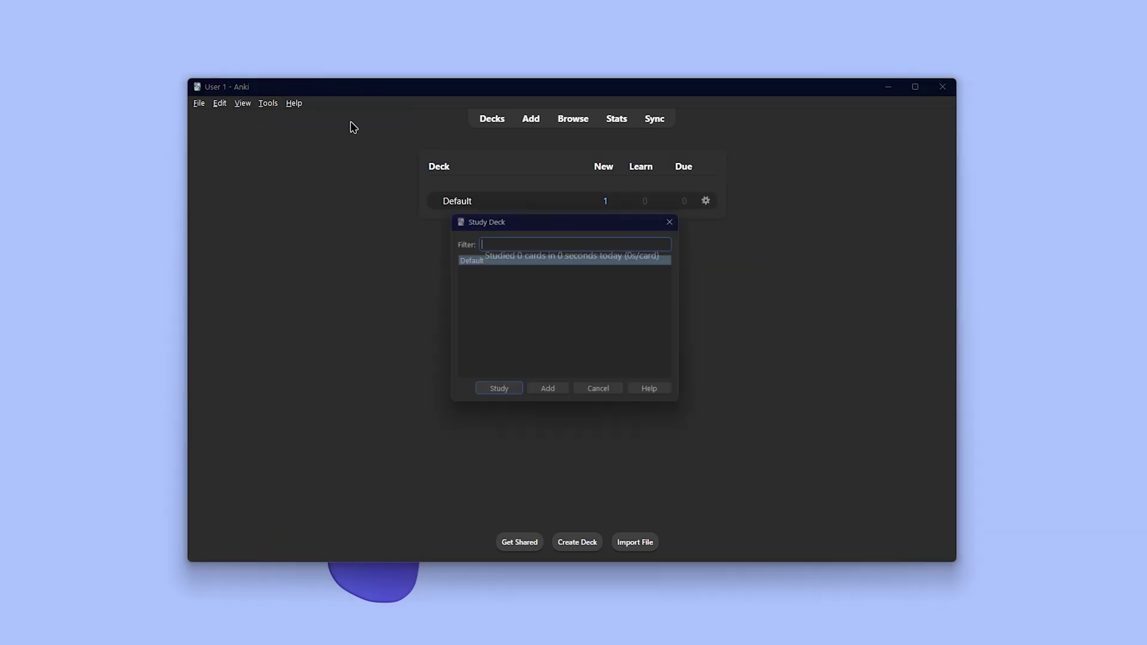
Step: Study the Default deck, reveal the answer araba and rate the card Easy
click(497, 394)
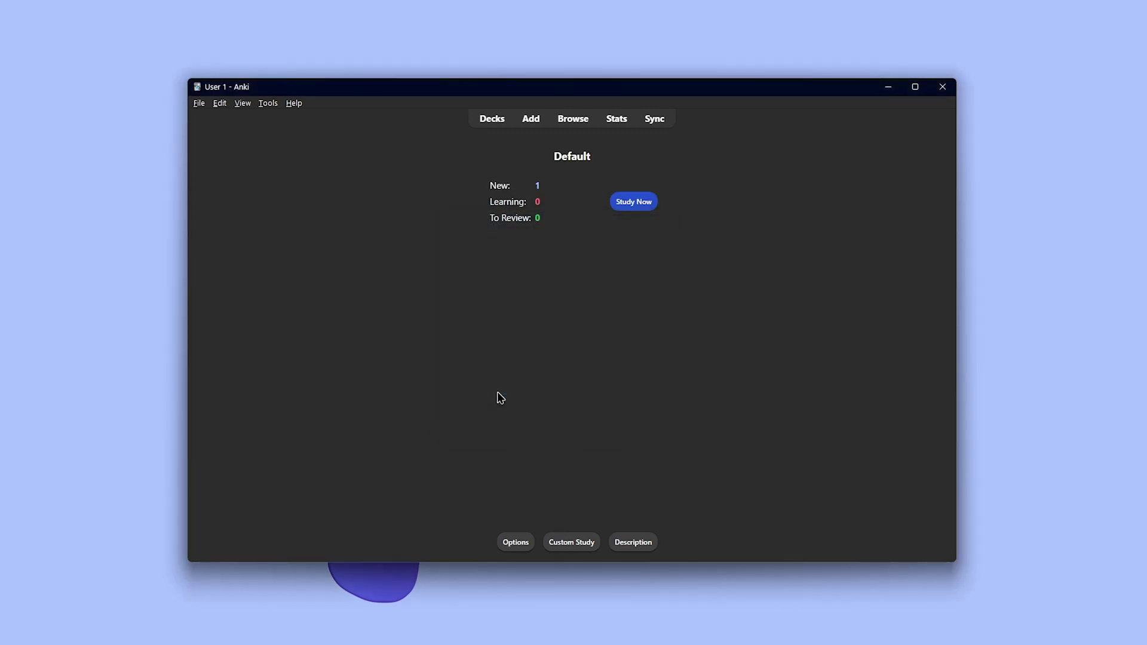
click(634, 203)
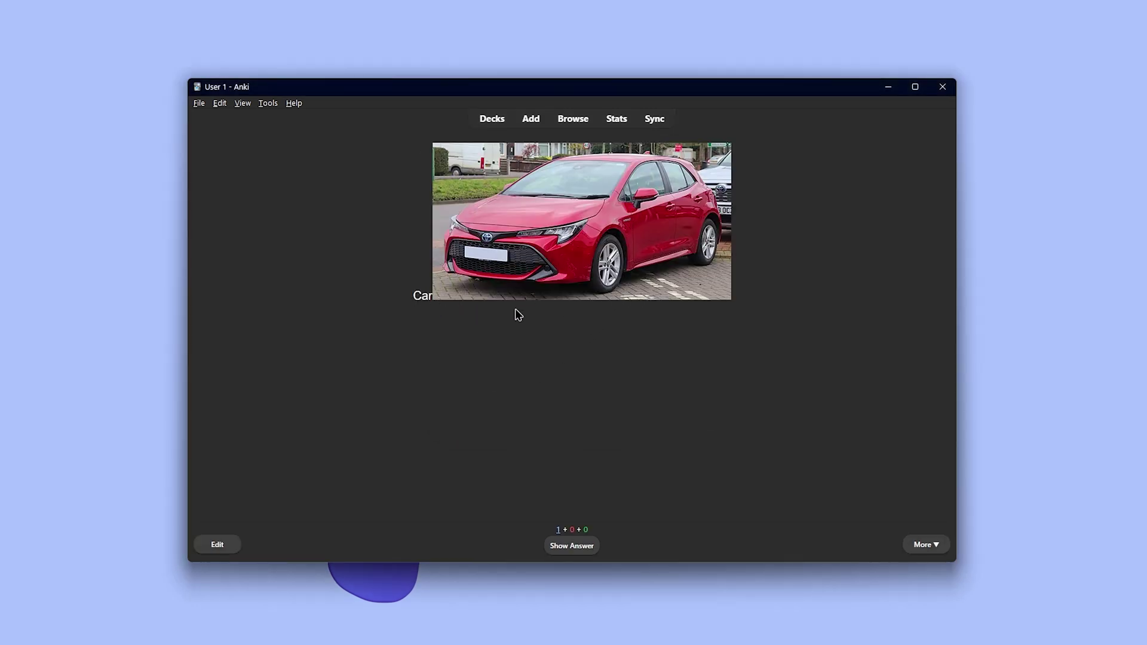
click(587, 546)
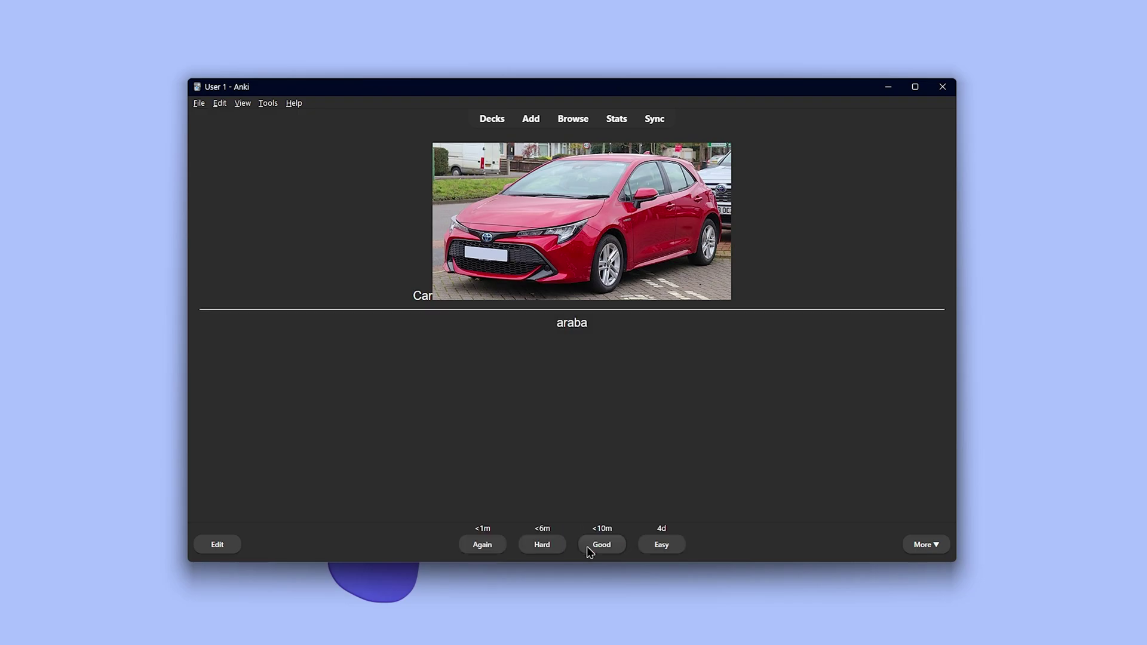
click(656, 552)
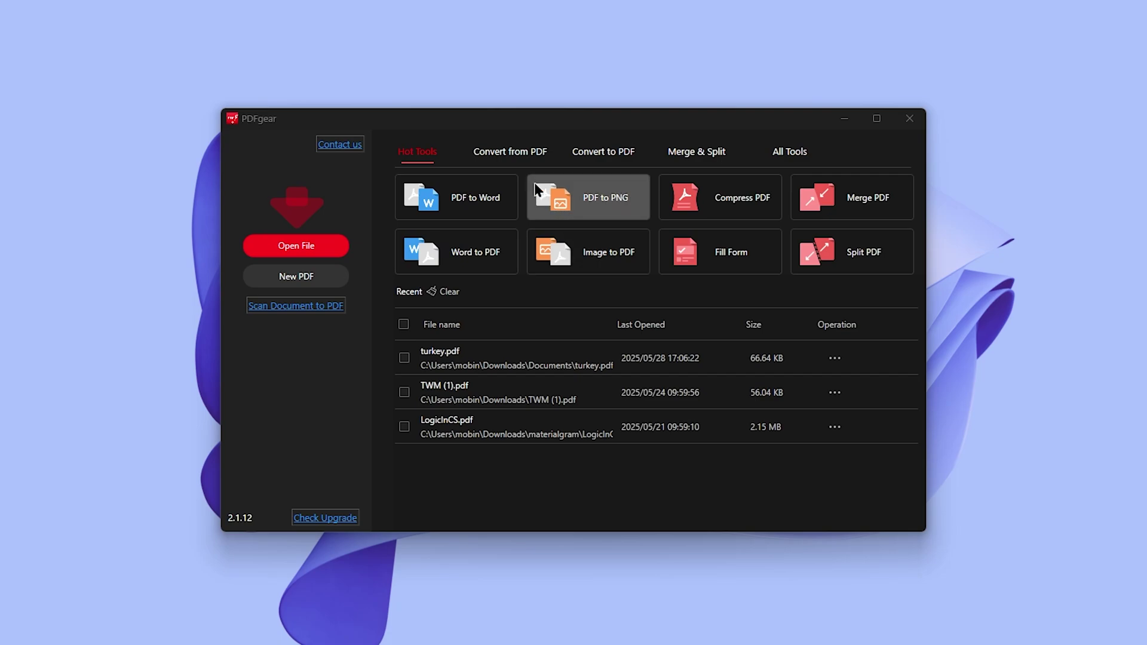
Step: Browse the Convert from PDF, Convert to PDF, Merge & Split and All Tools categories
click(509, 158)
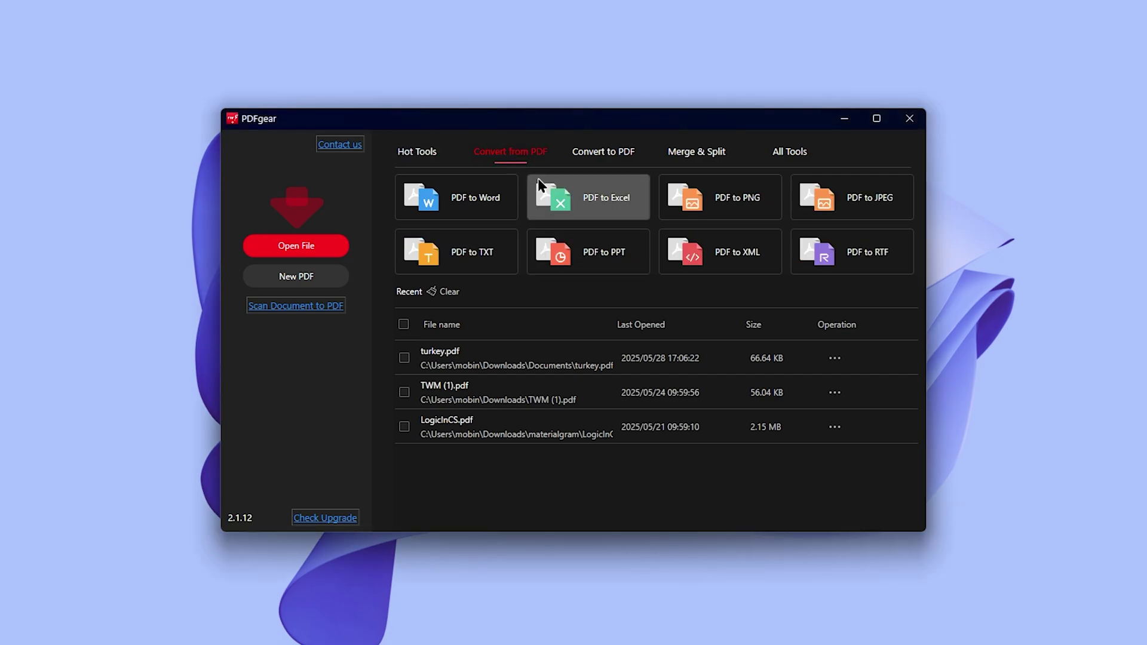
click(604, 157)
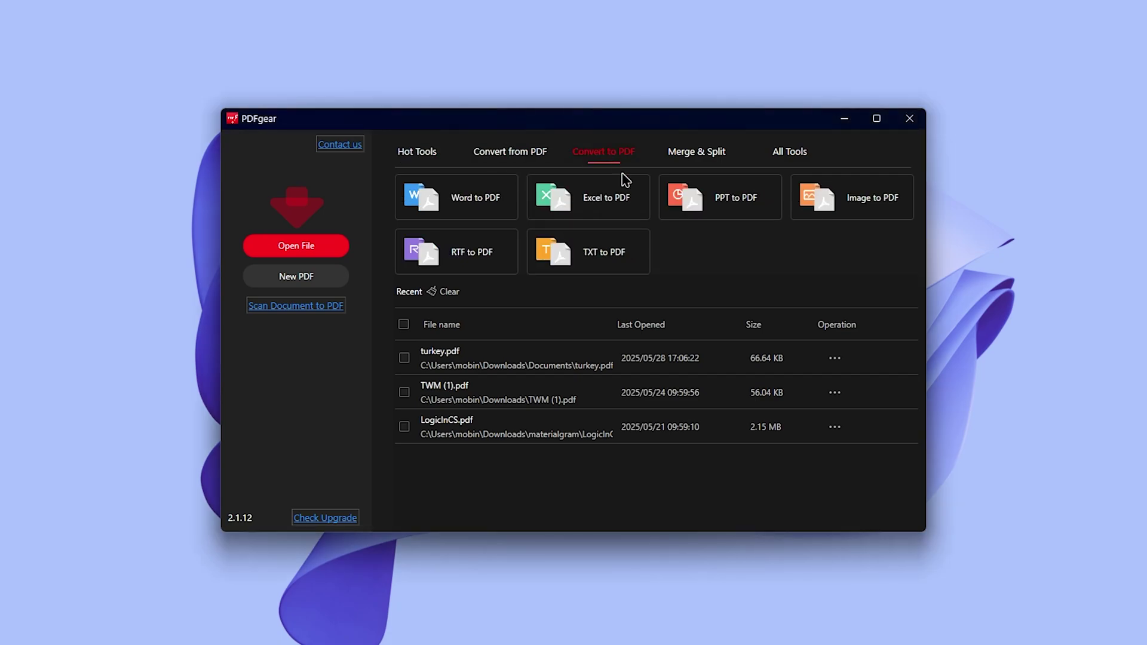
click(693, 158)
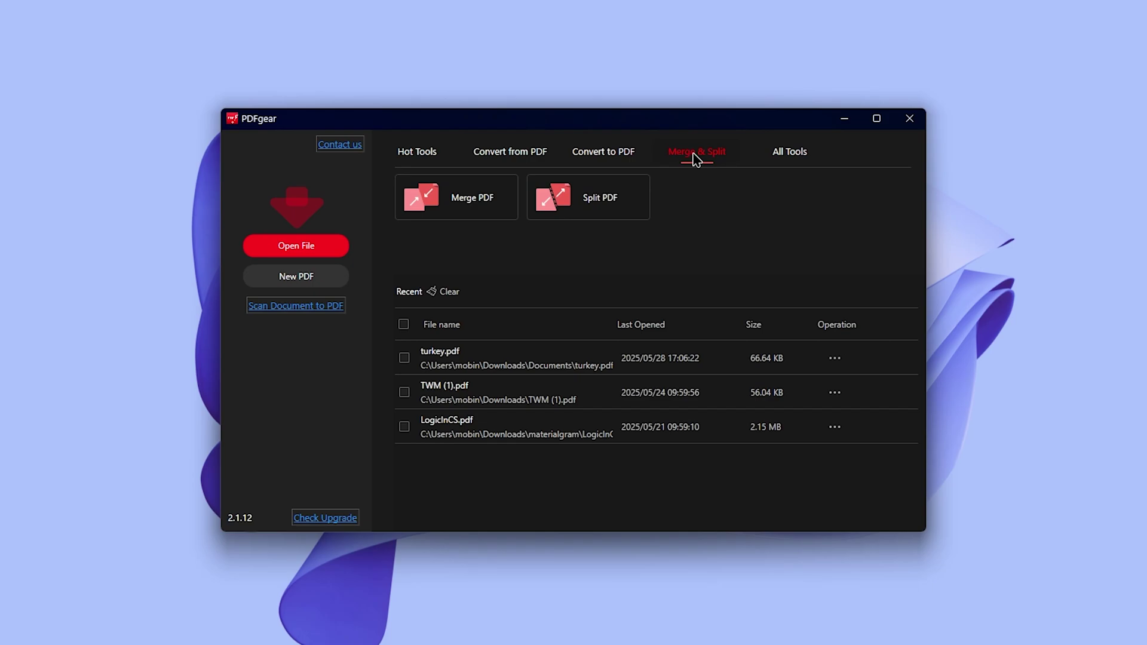
click(790, 161)
scroll(798, 196, down, 1)
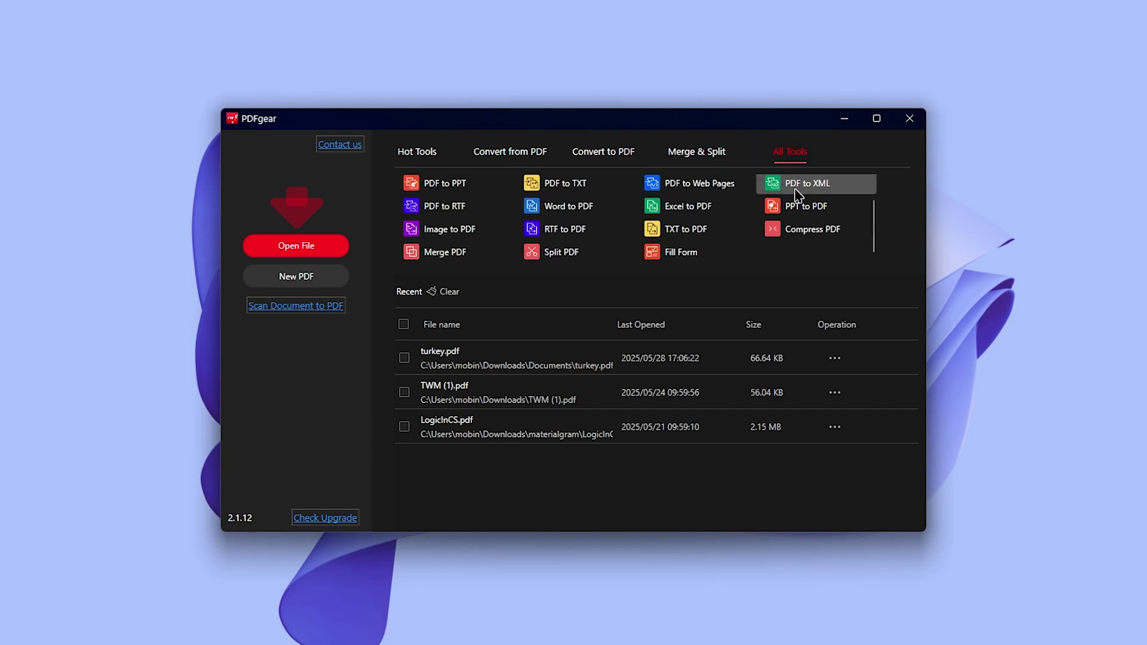
scroll(798, 196, up, 1)
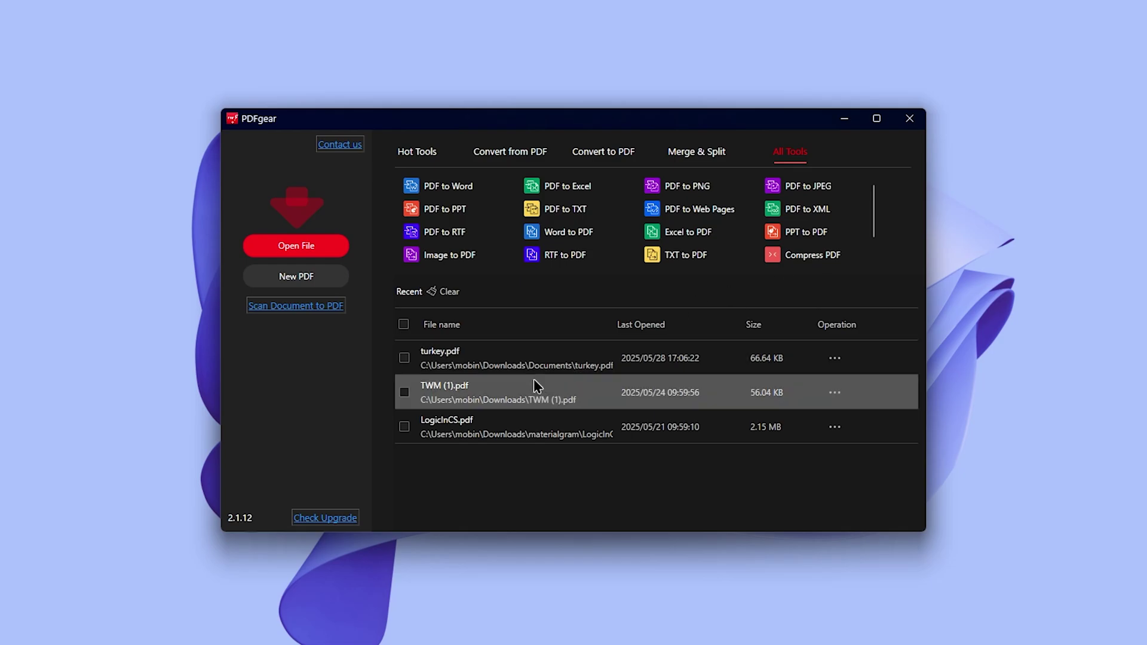
Step: Open TWM (1).pdf and try the double-page, single-page and slide show views
double_click(447, 392)
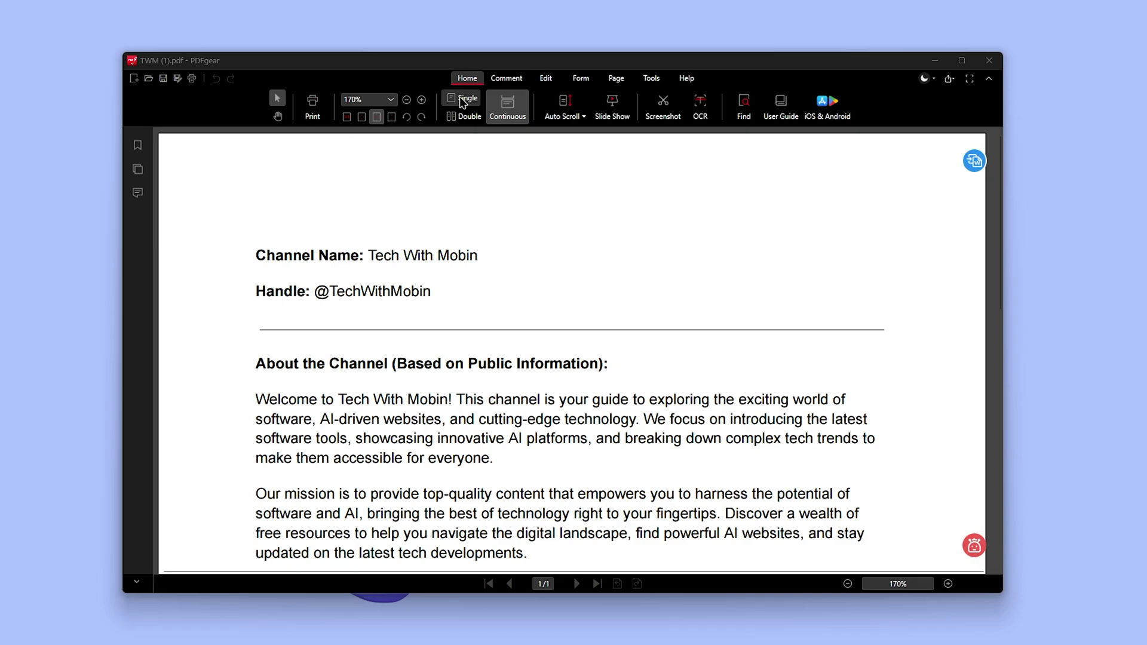
click(467, 119)
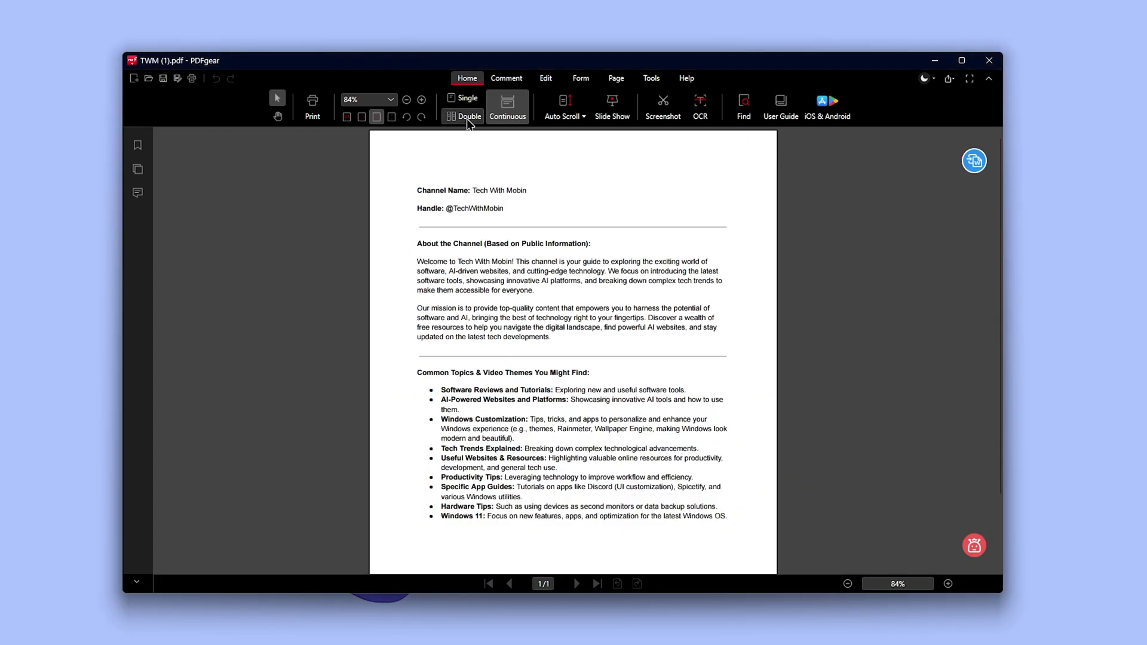
click(507, 113)
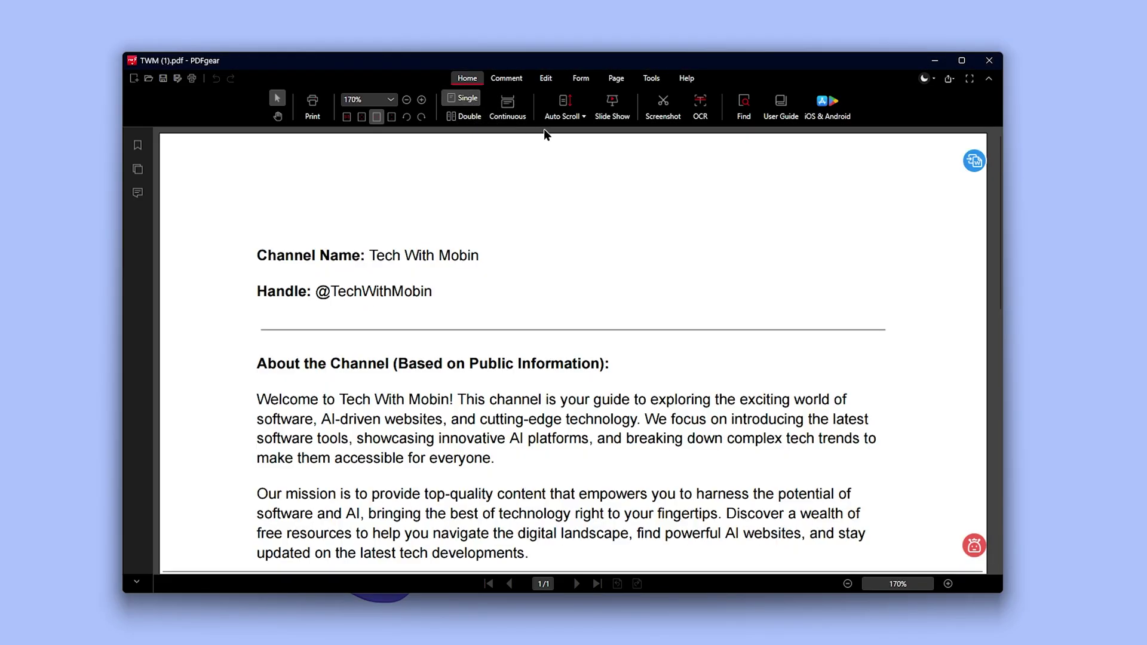
click(613, 106)
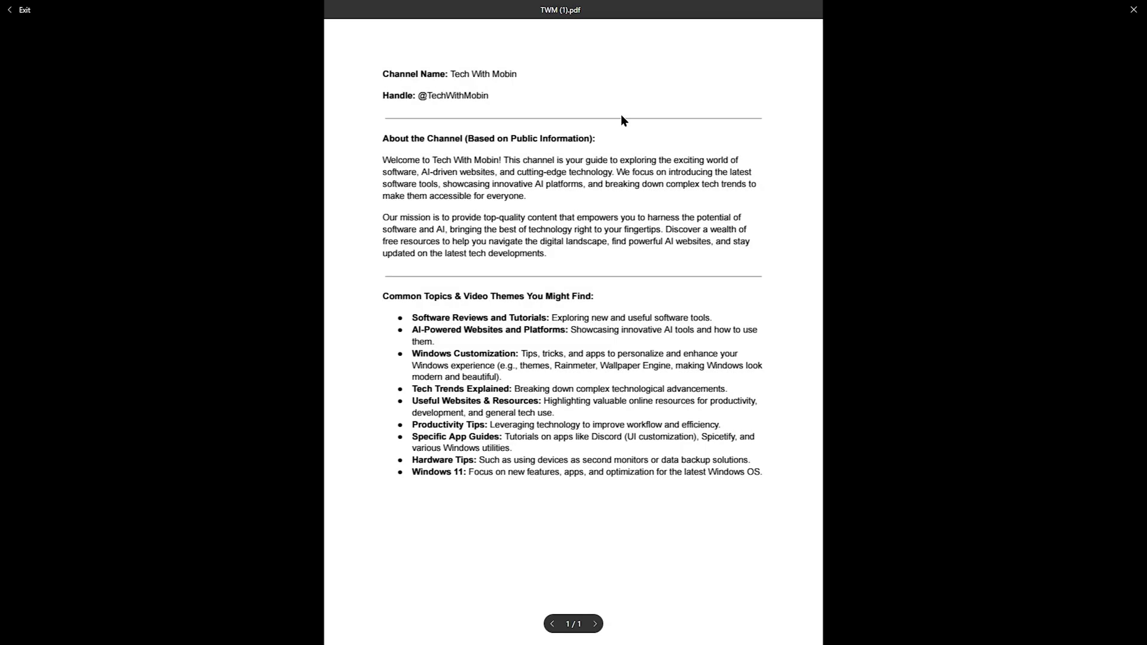
click(1133, 9)
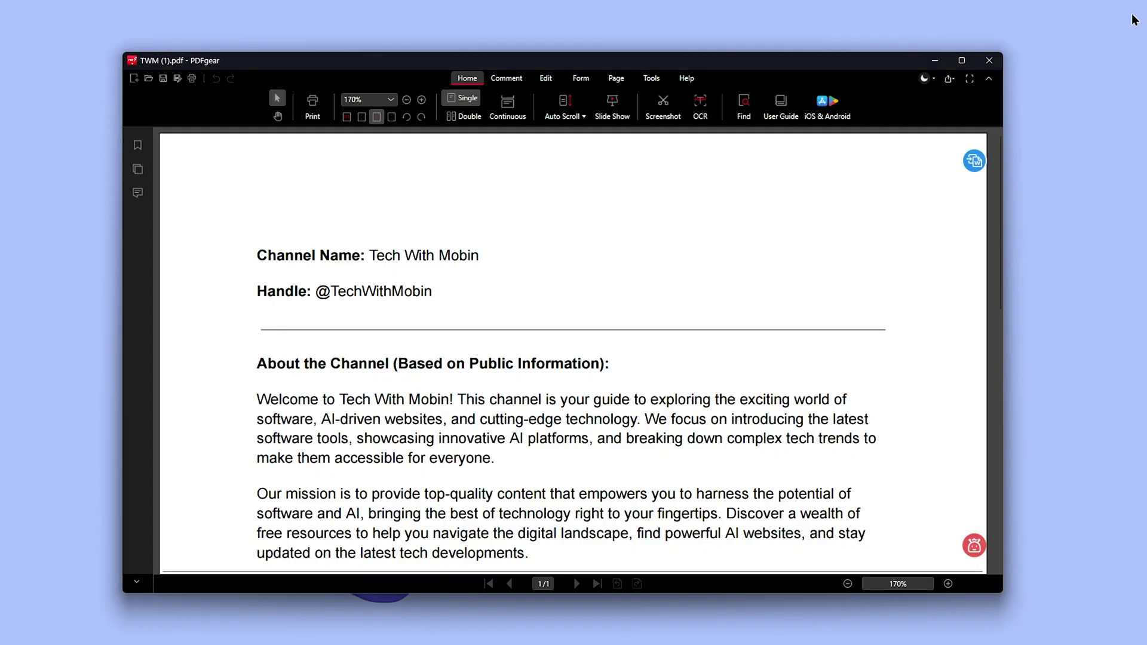
Step: Run OCR on the header lines, then show the Comment tools
click(700, 107)
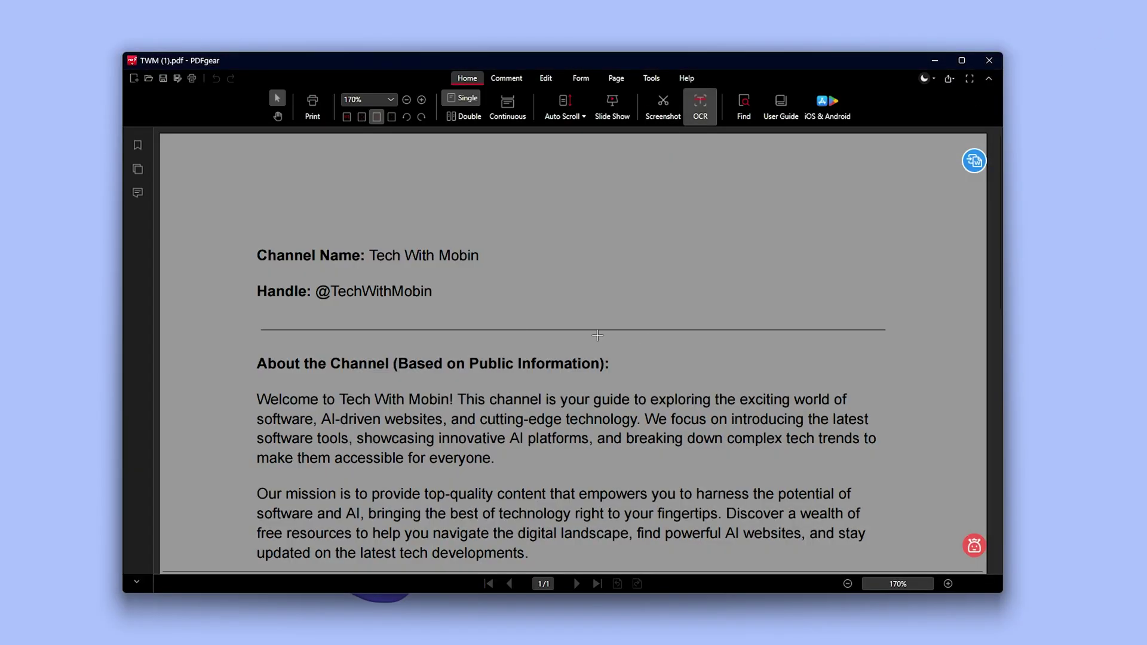
drag(242, 234, 521, 317)
click(505, 329)
click(506, 78)
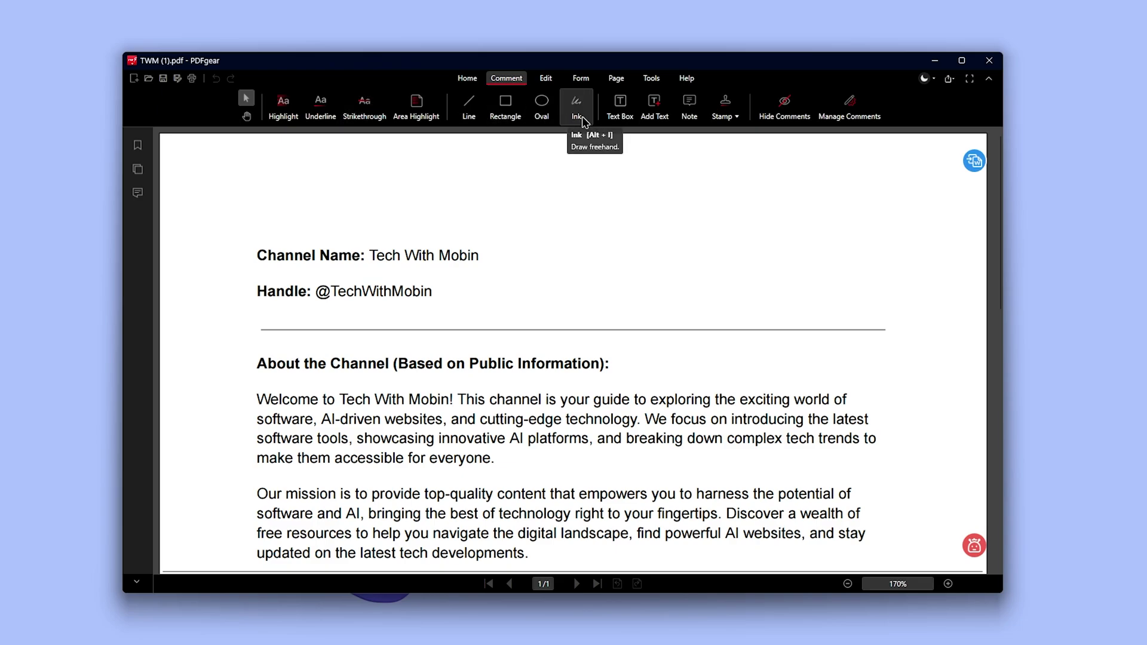
Step: Create a text watermark on TWM (1).pdf and glance at the page thumbnails
click(546, 78)
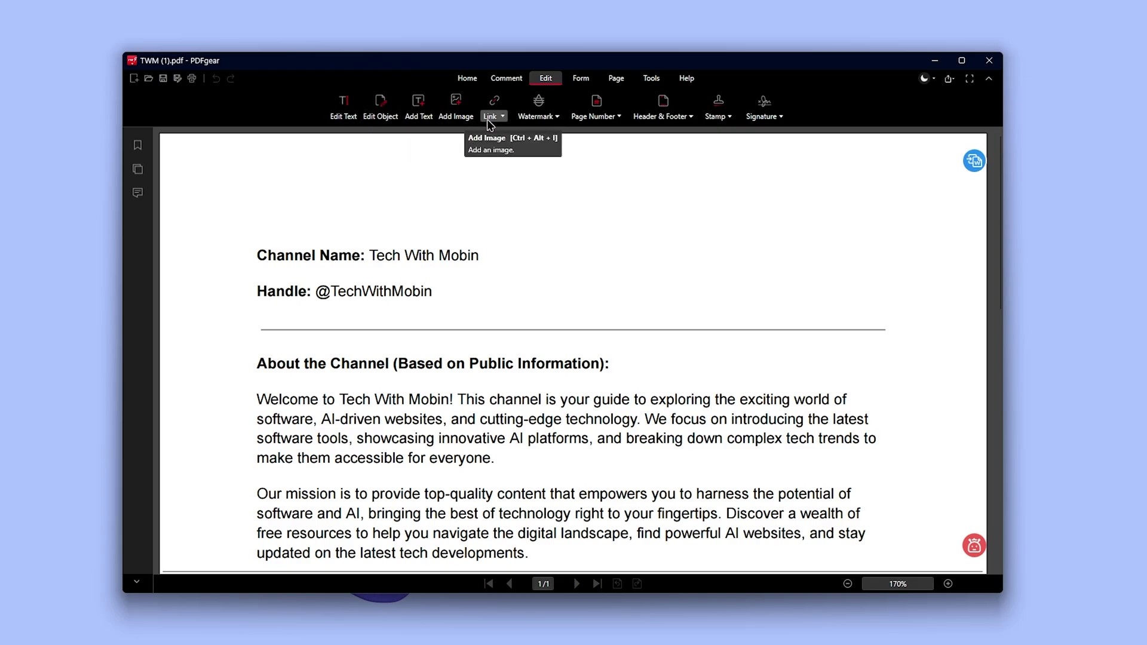
click(543, 108)
click(556, 130)
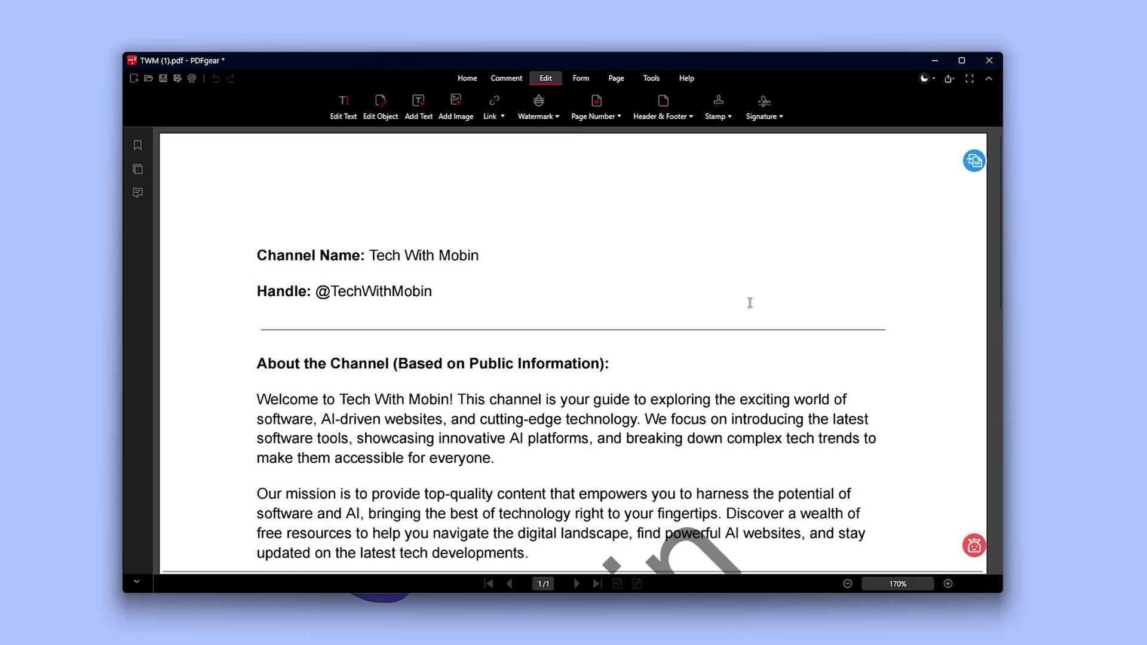
click(616, 78)
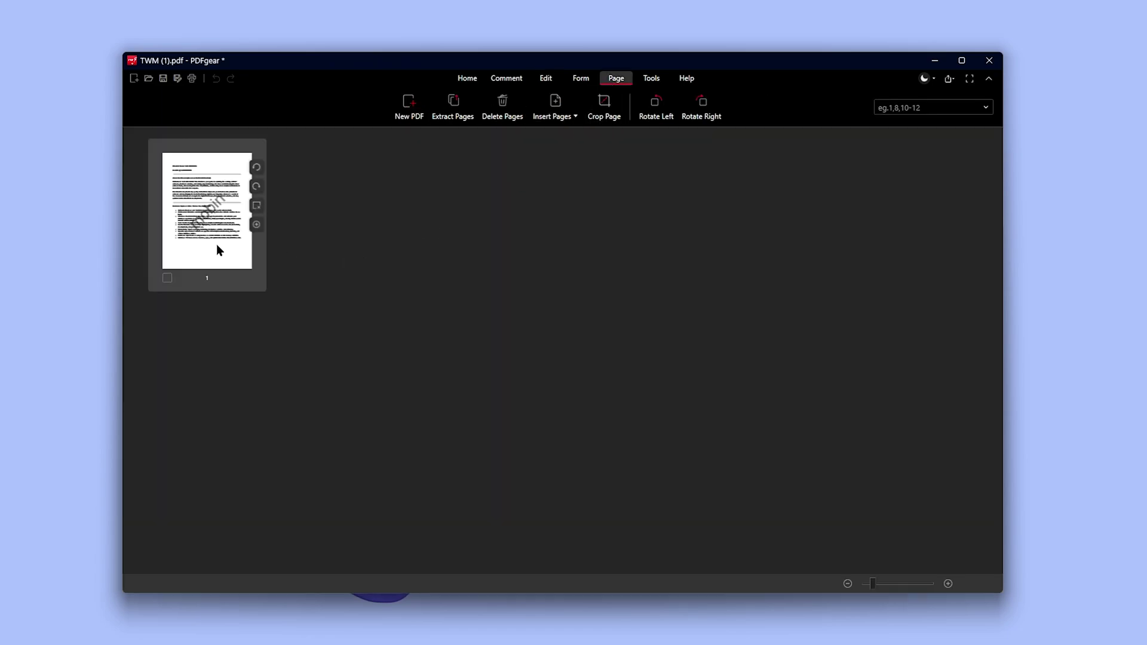
click(468, 78)
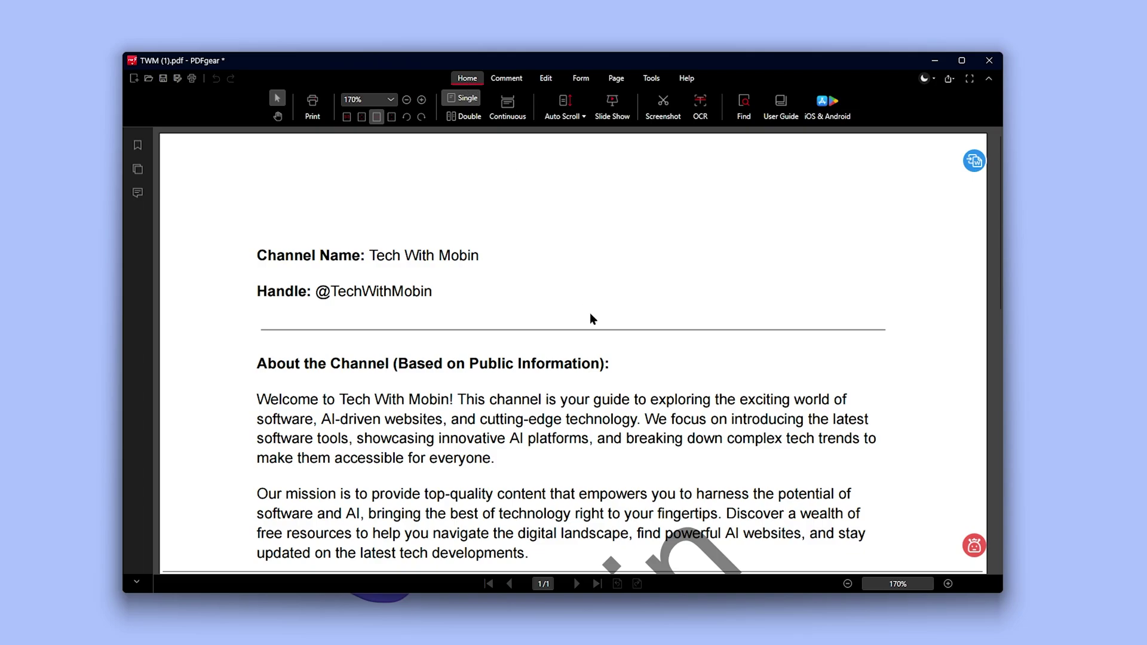
click(975, 547)
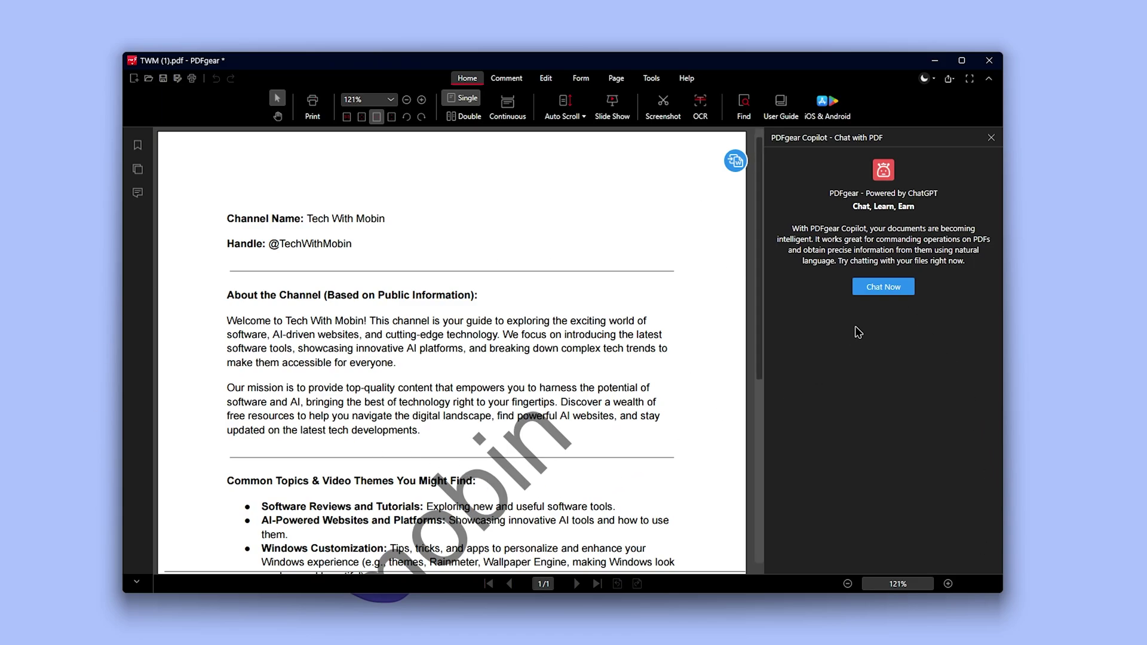
click(879, 292)
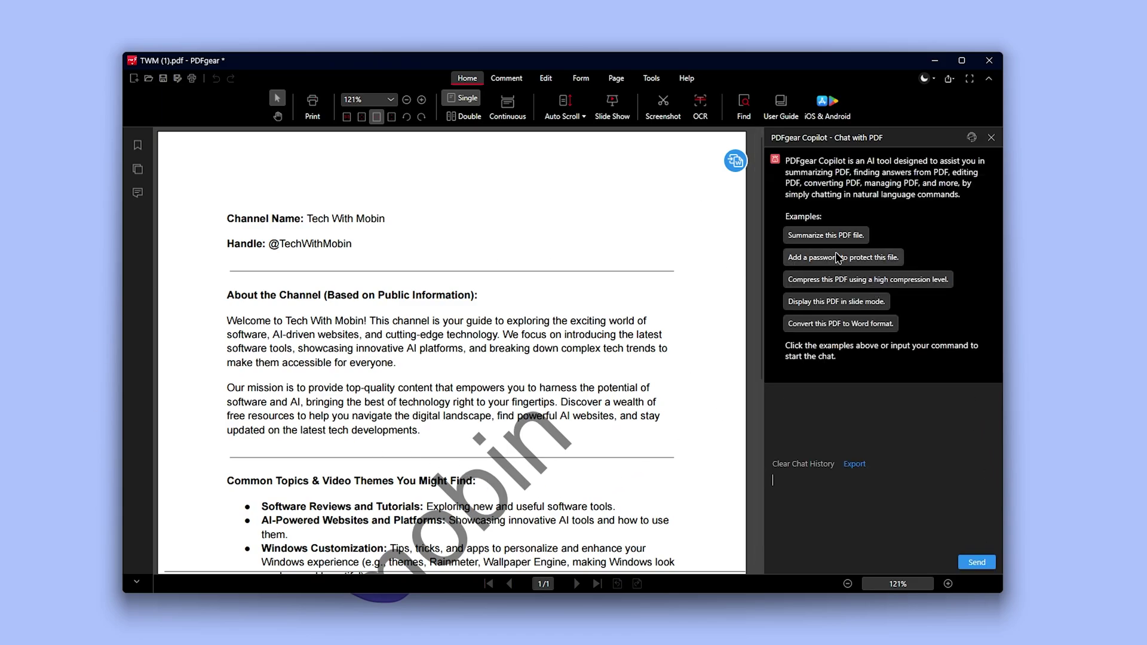
click(855, 239)
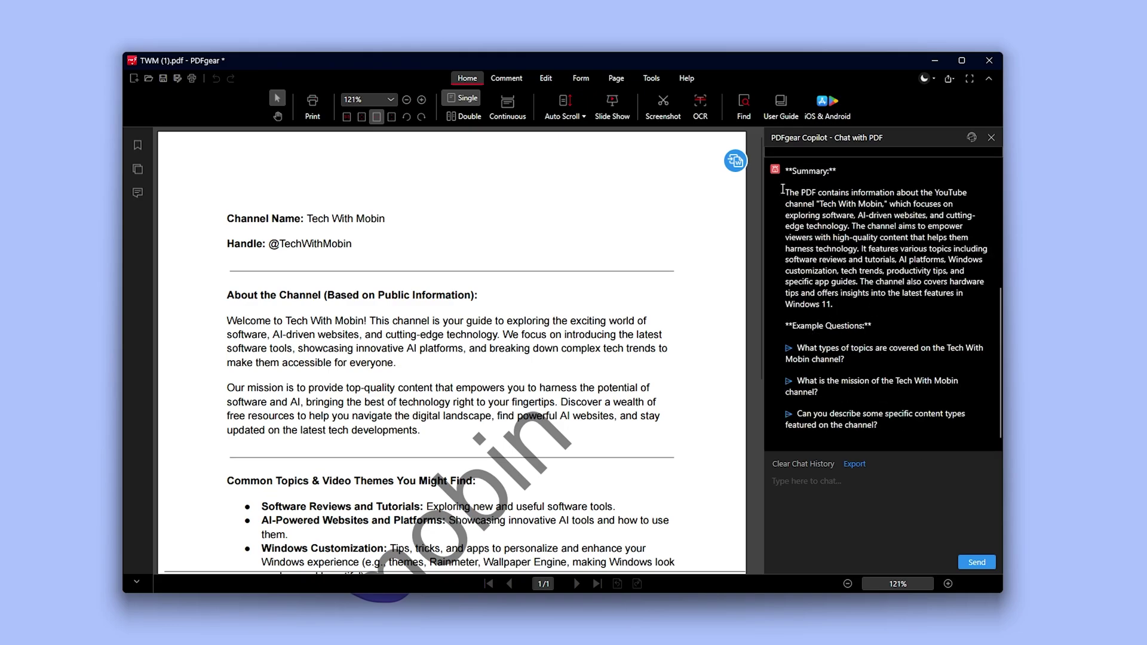
drag(838, 306, 786, 192)
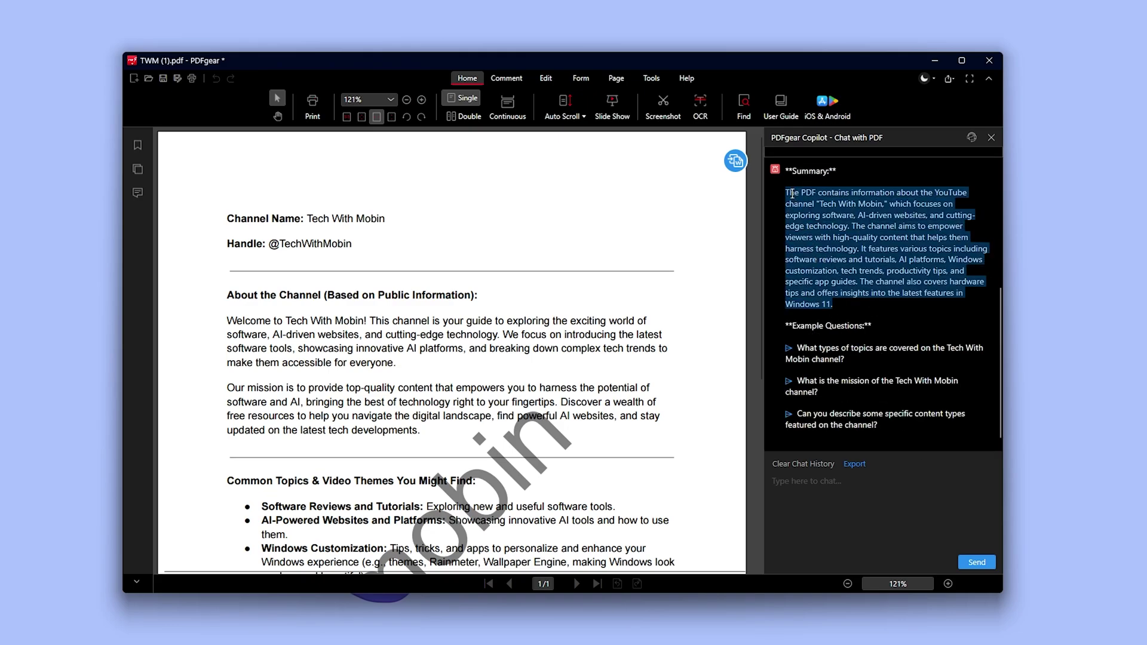
click(868, 307)
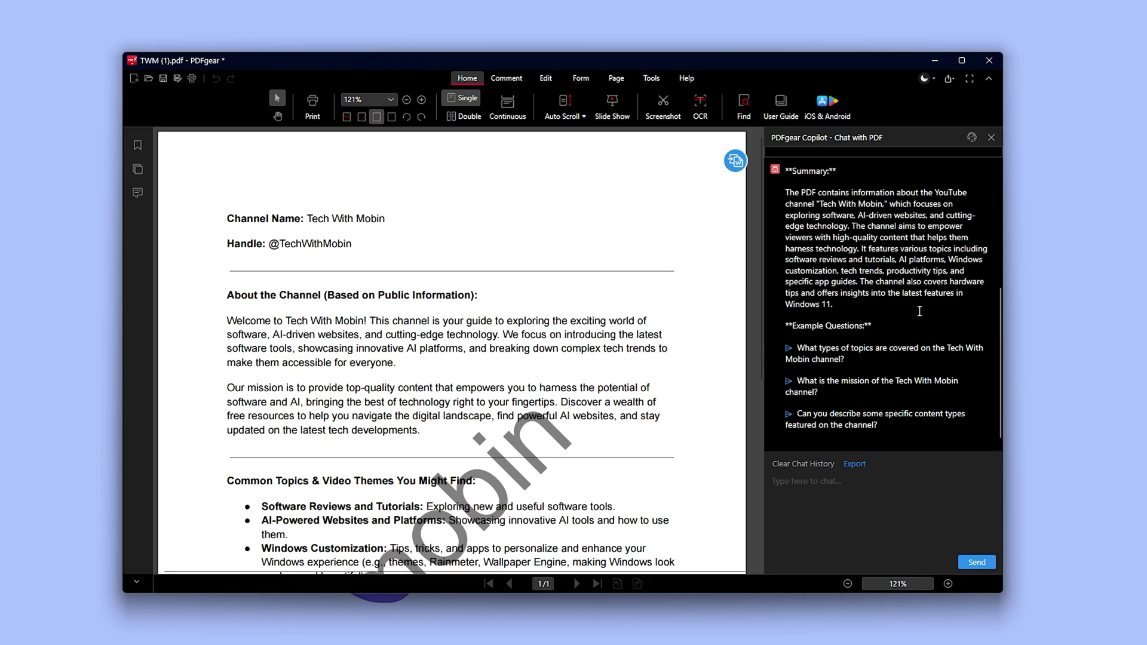
click(992, 137)
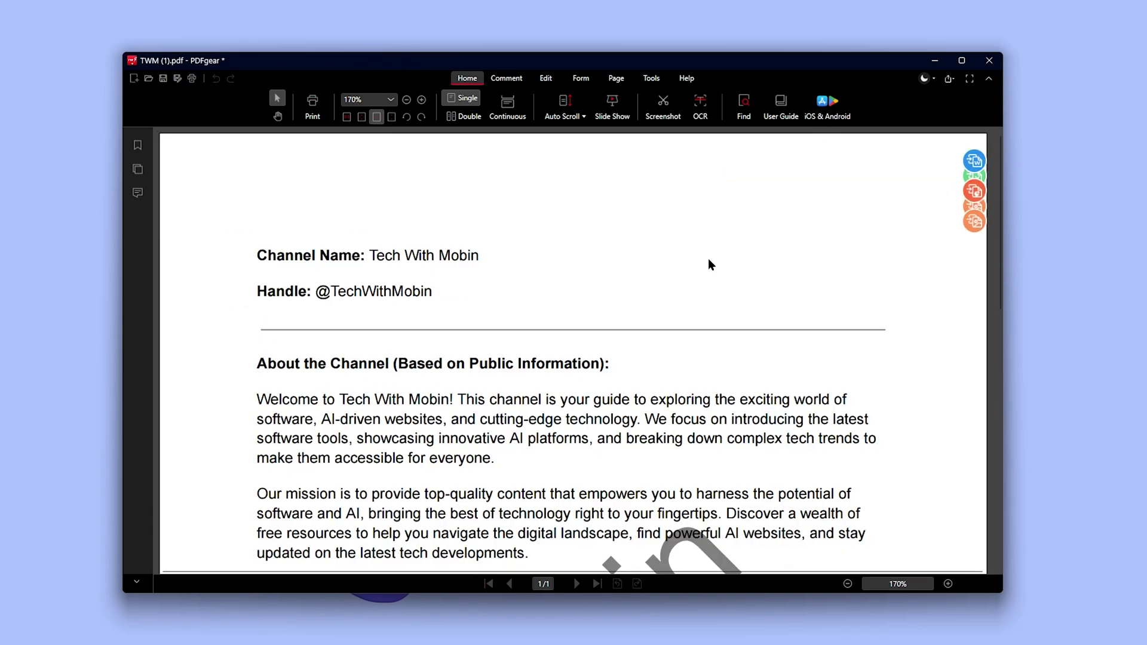
Step: Look through the bookmarks, thumbnails and comments panels, then save the watermarked PDF
click(143, 146)
click(142, 168)
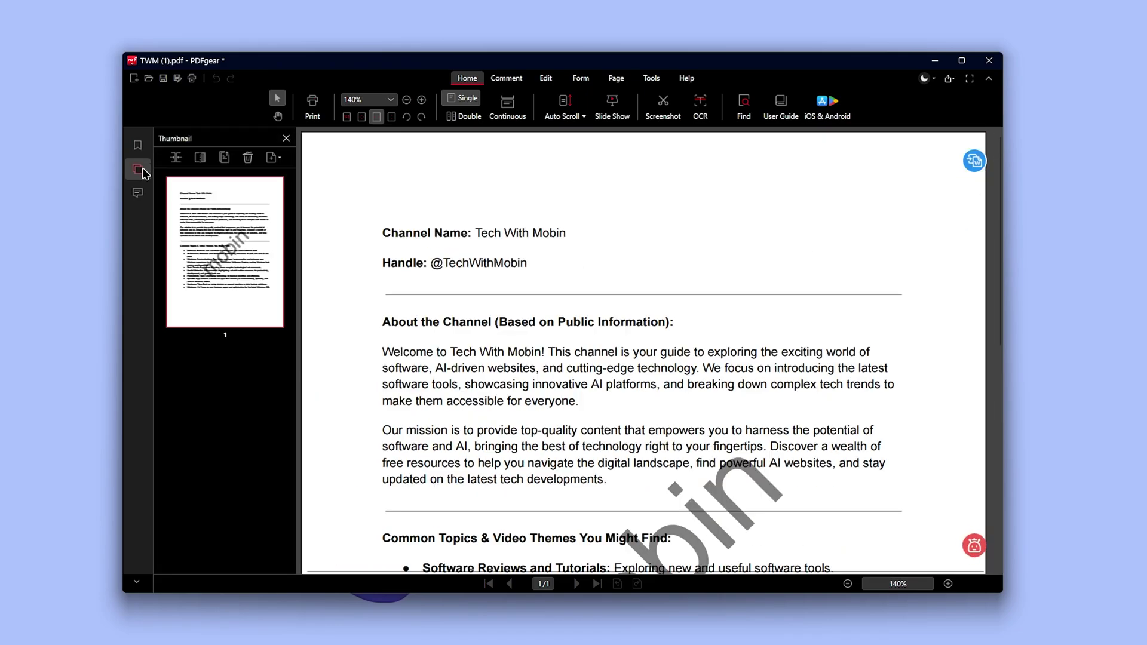
click(140, 195)
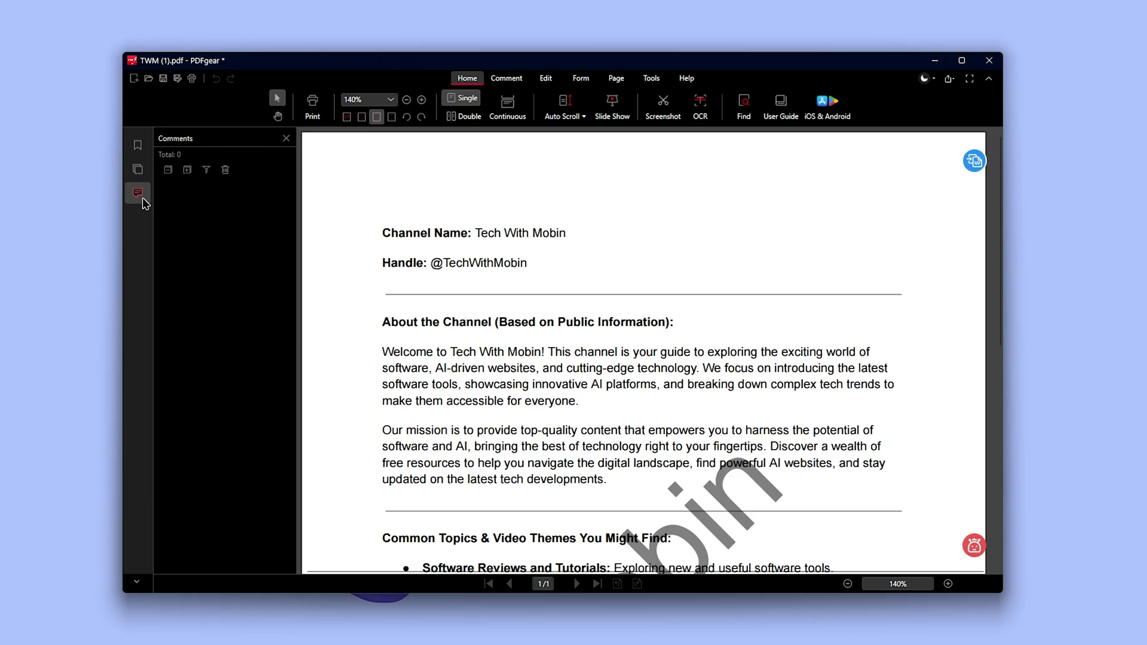
click(286, 139)
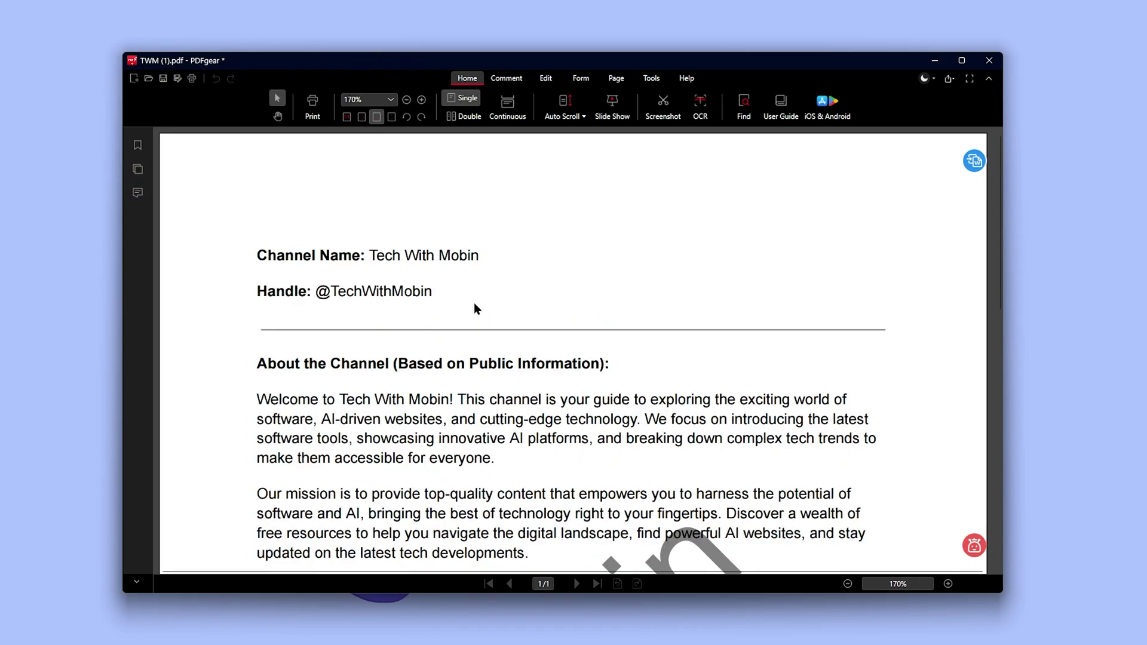
click(164, 84)
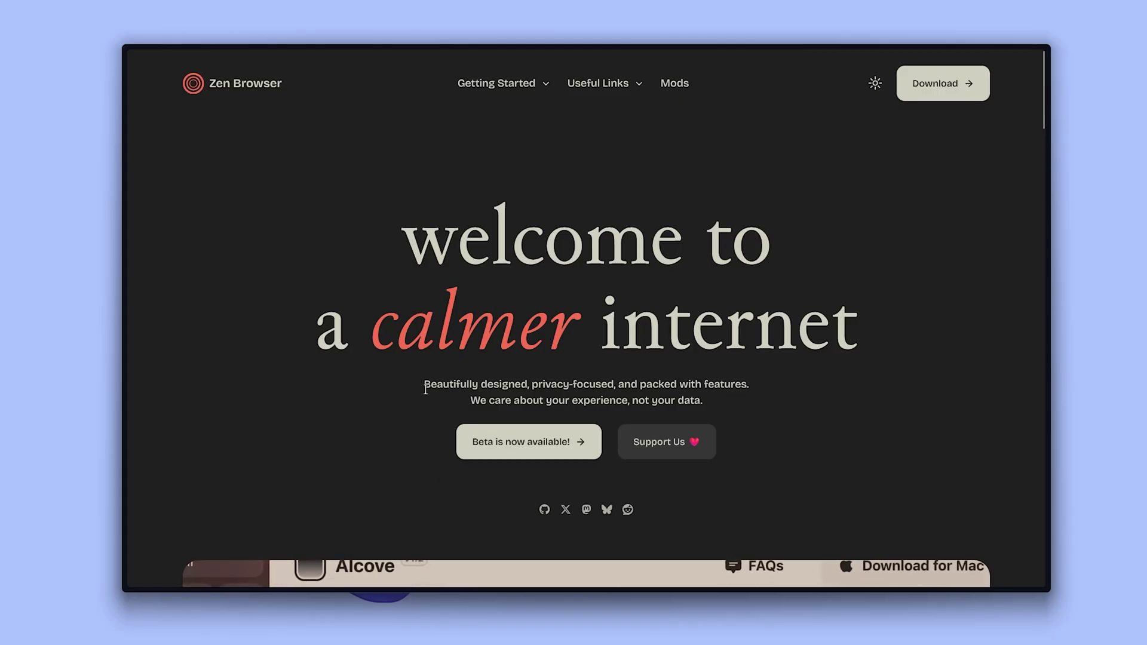
Step: Expand 'What is the Zen Browser?' and highlight the phrase calling it a Firefox fork
drag(424, 385, 708, 410)
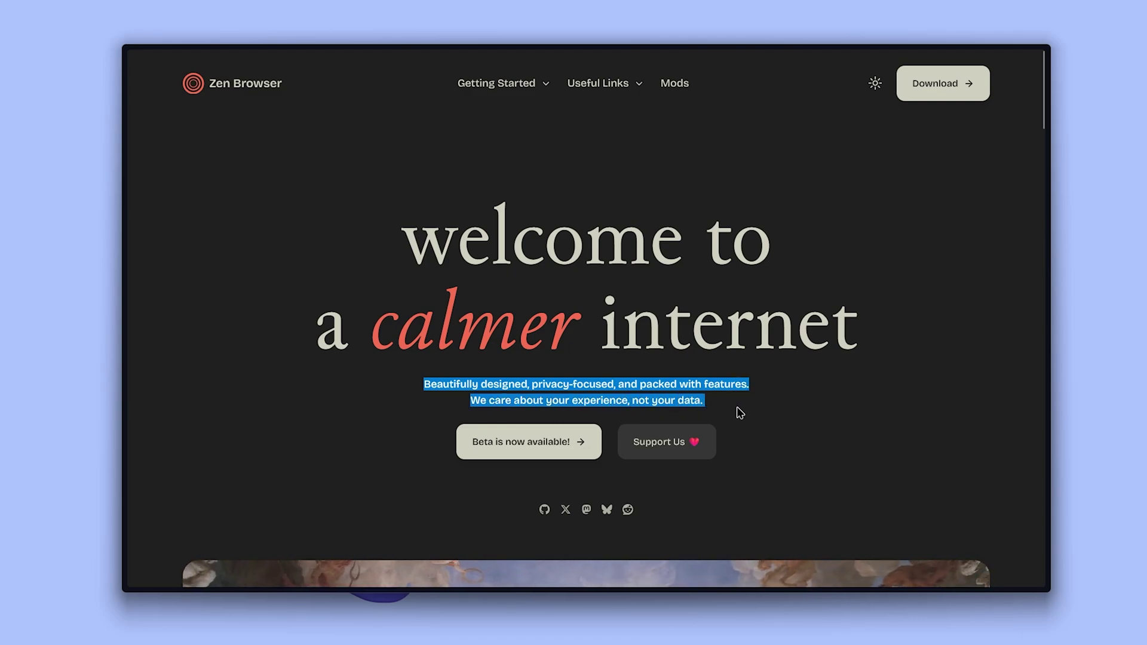
click(734, 412)
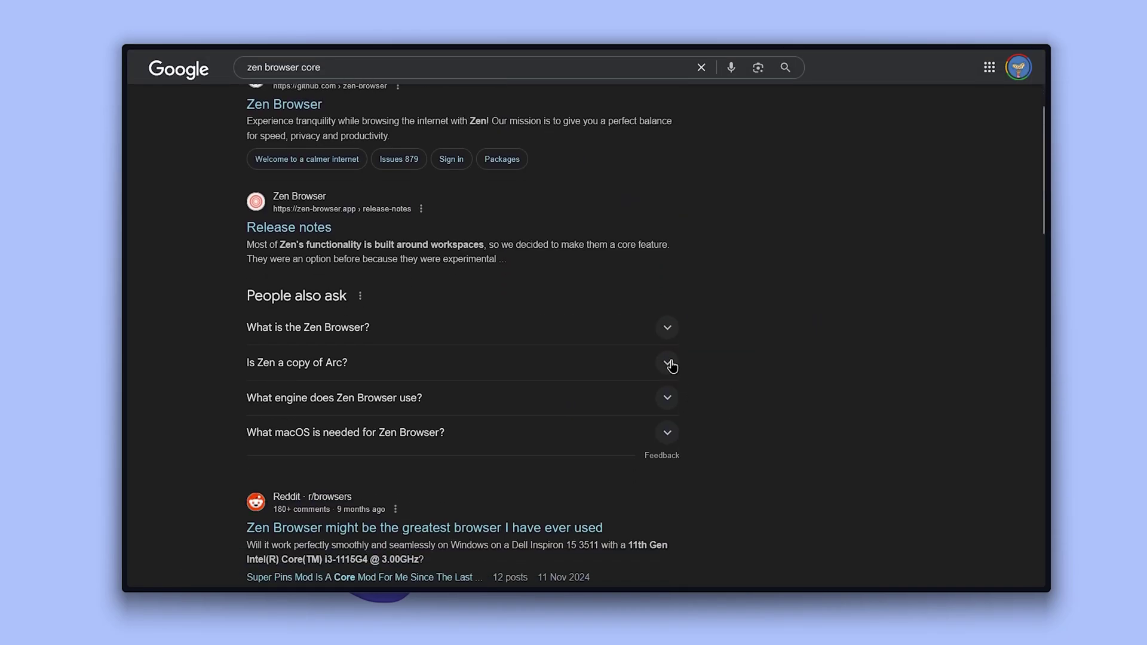
click(668, 343)
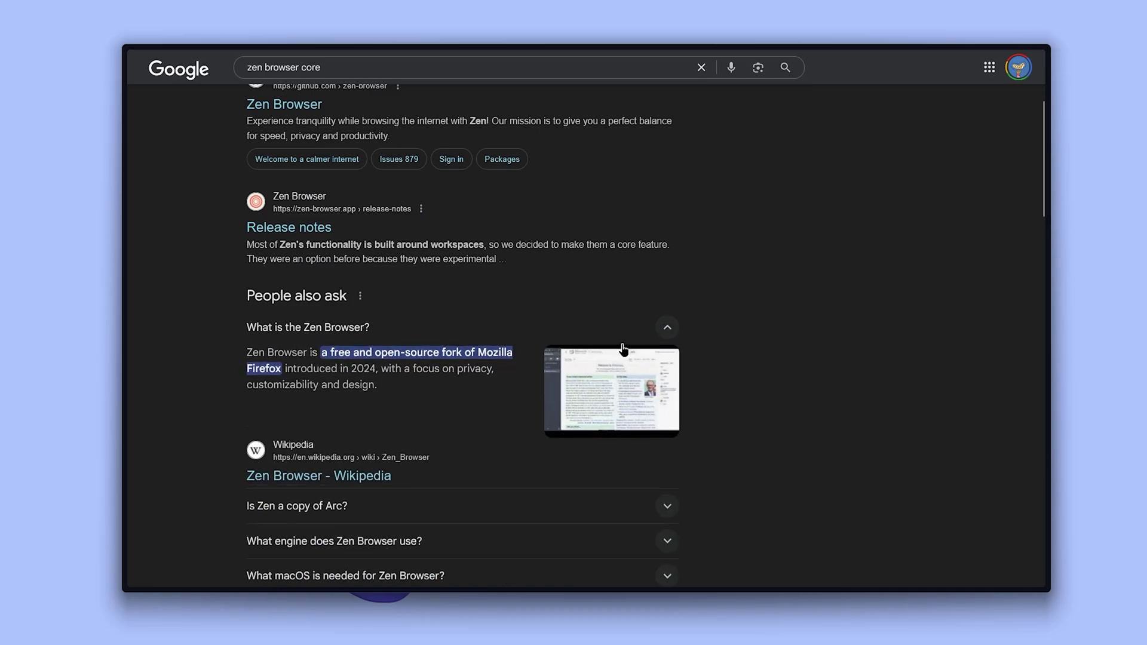
drag(319, 352, 284, 369)
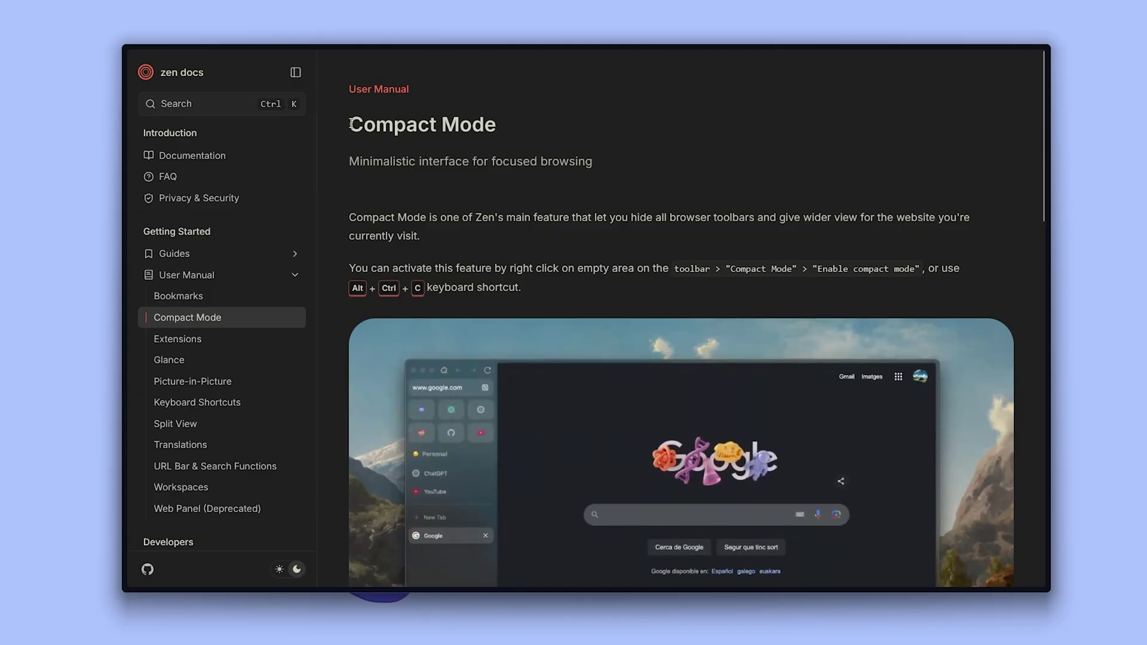
Step: Select the Compact Mode heading and subtitle, then highlight the beta version definition
drag(351, 124, 499, 131)
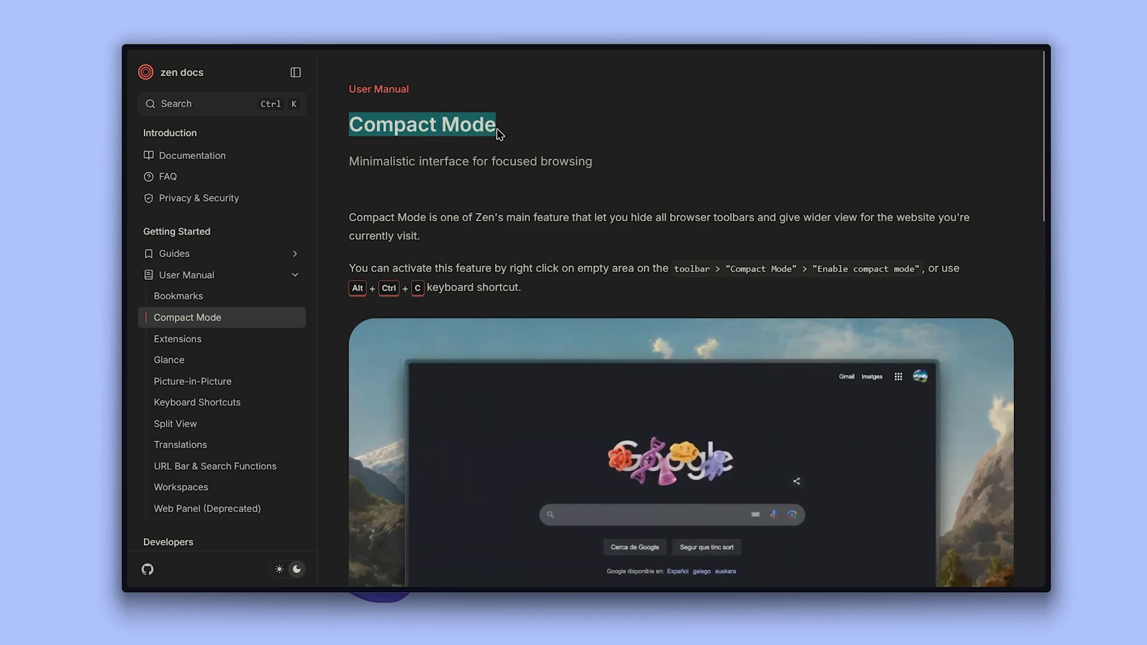
drag(352, 160, 604, 171)
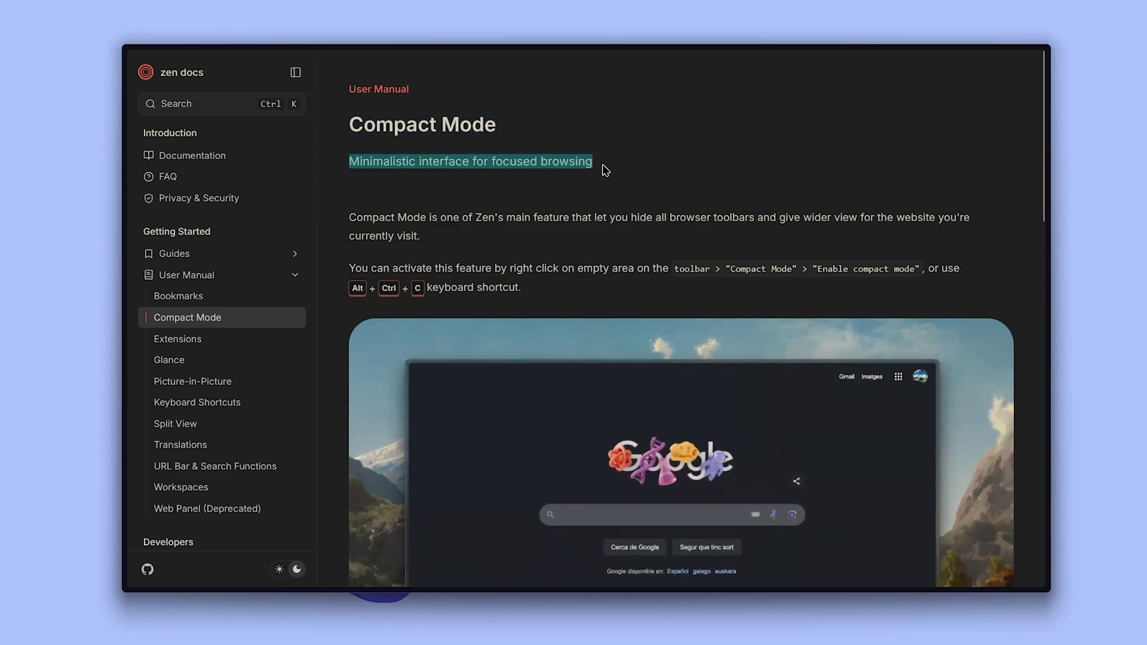
scroll(604, 171, down, 3)
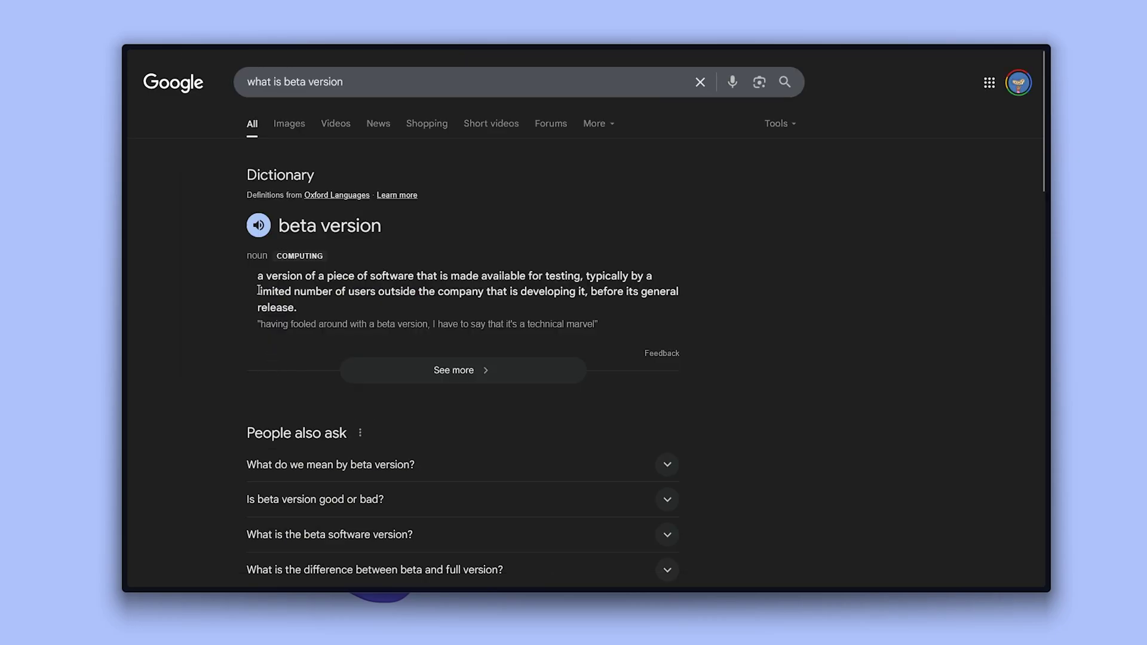
drag(257, 277, 581, 276)
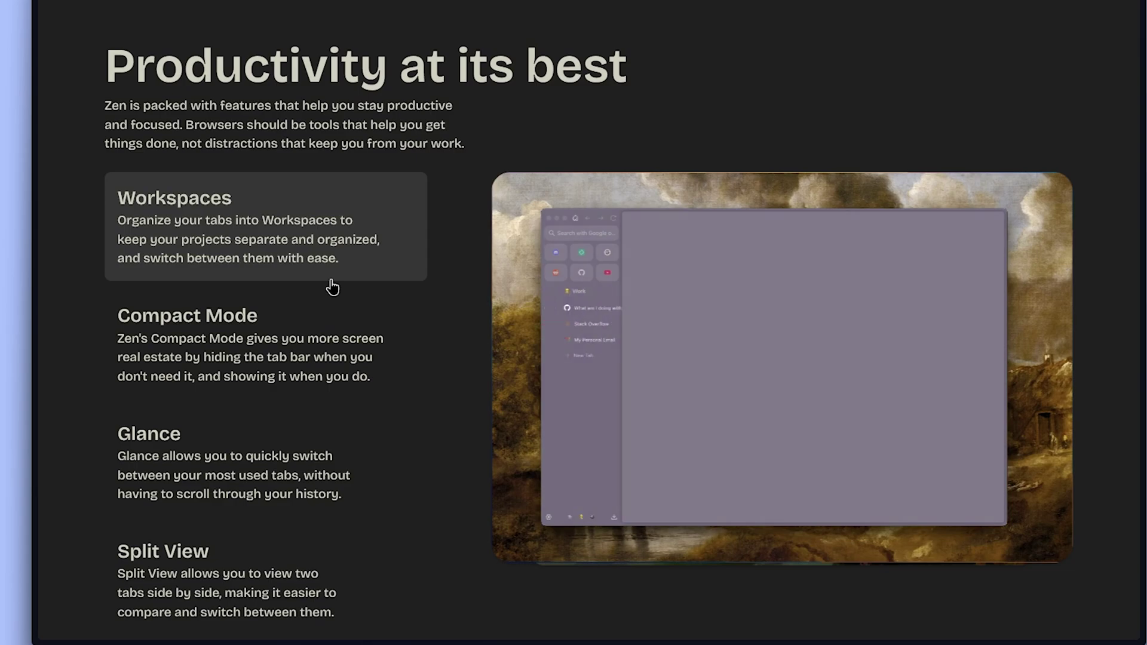
Step: Play the Compact Mode, Glance and Split View feature demos
click(344, 389)
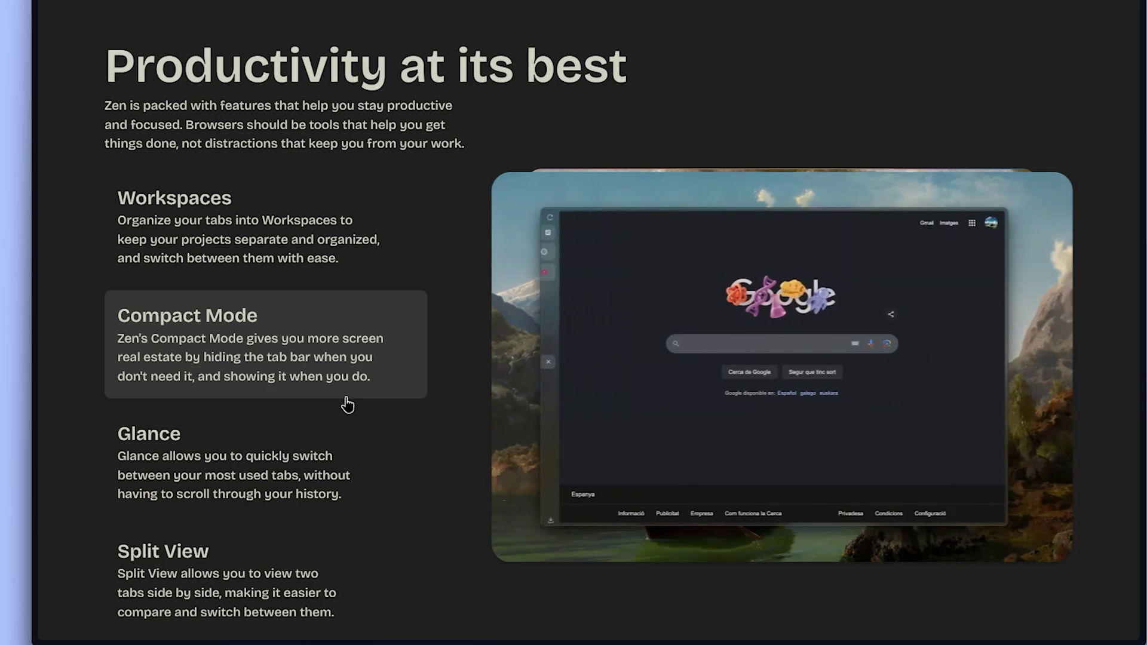
click(343, 509)
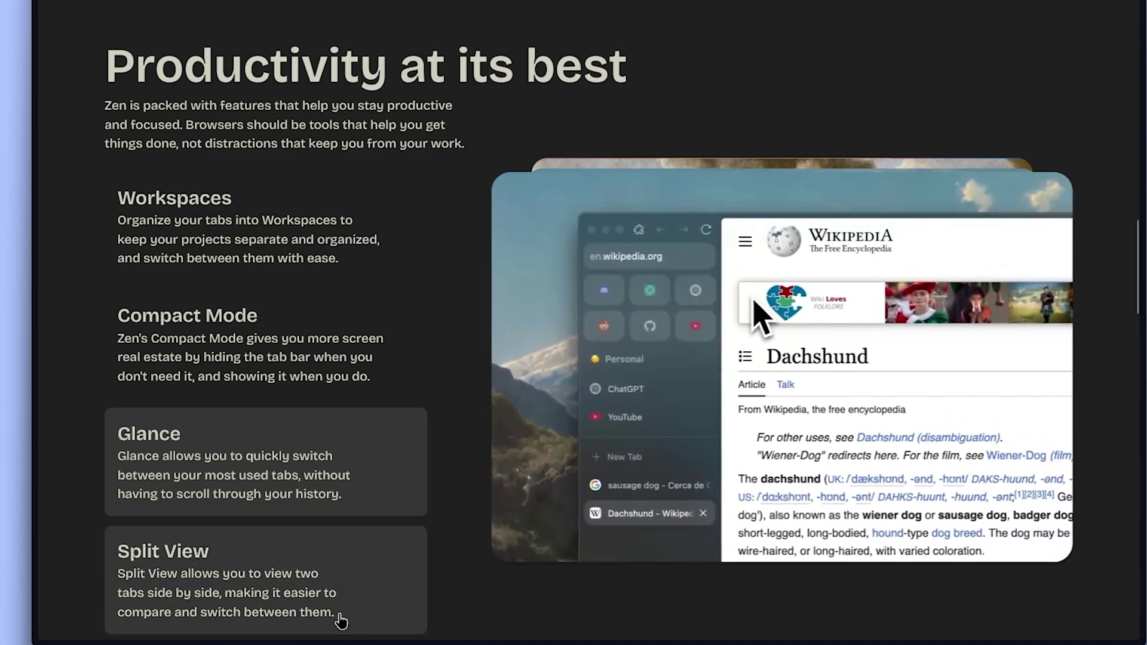
click(340, 622)
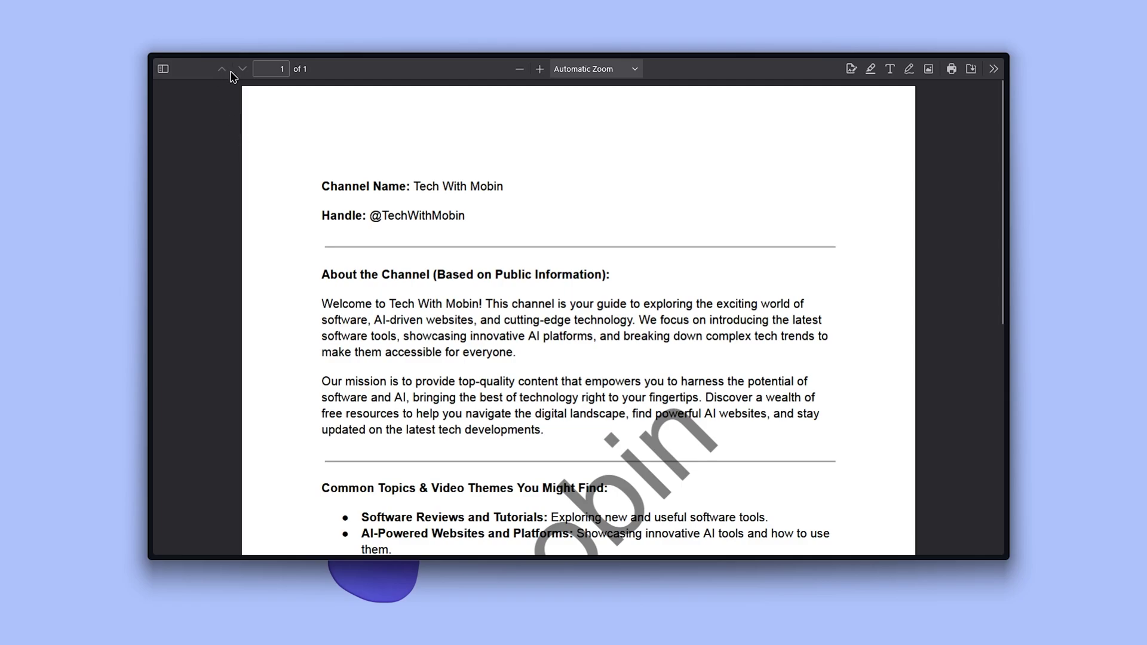
Step: Return to page 1 and place a new typed signature at the page's top right
click(281, 69)
key(Return)
click(850, 70)
click(798, 97)
text(mo)
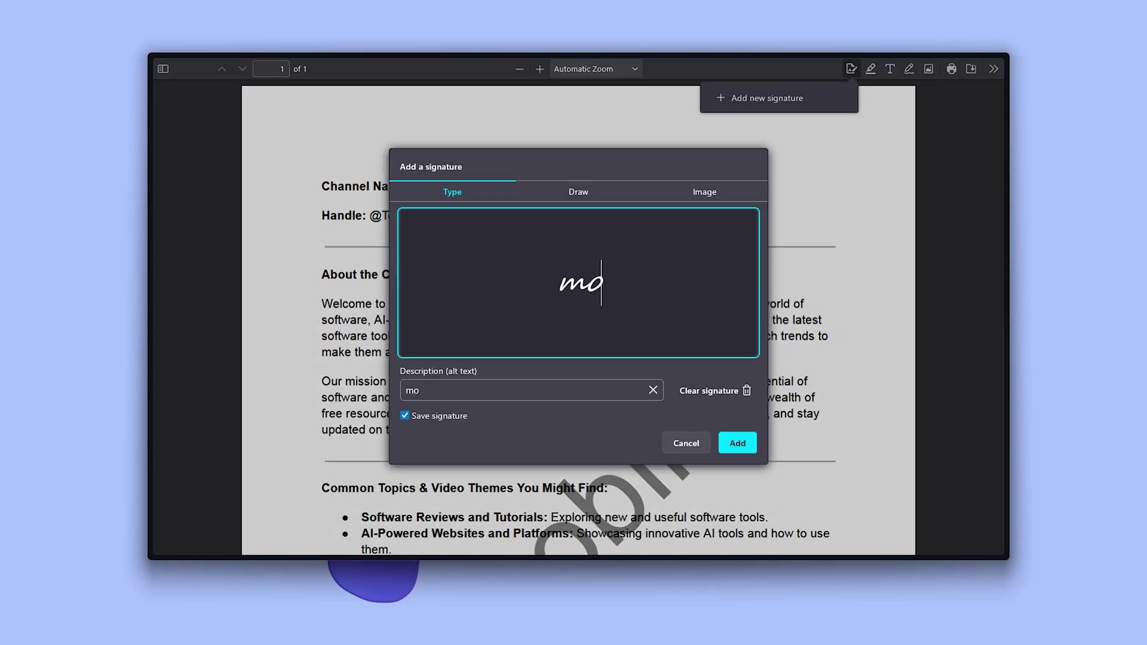
text(bin)
click(737, 443)
mouse_move(620, 325)
mouse_down()
mouse_move(705, 135)
mouse_move(678, 195)
mouse_move(693, 194)
mouse_up()
Step: Highlight the Channel Name line in yellow and draw an ink stroke above the signature
click(871, 71)
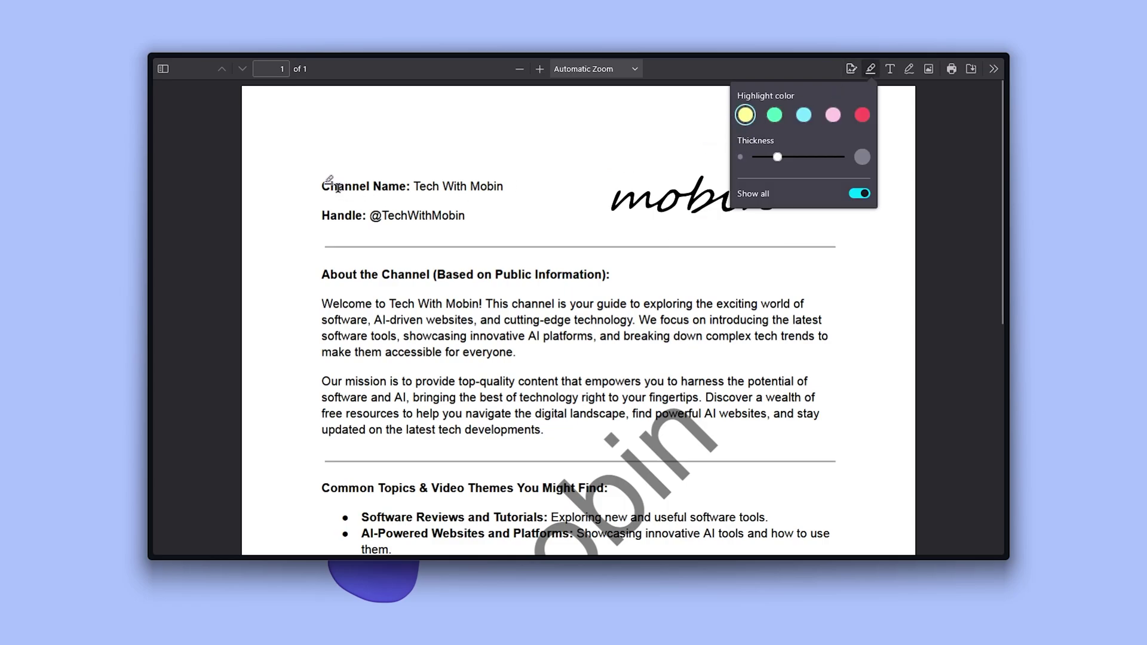
drag(336, 187, 508, 189)
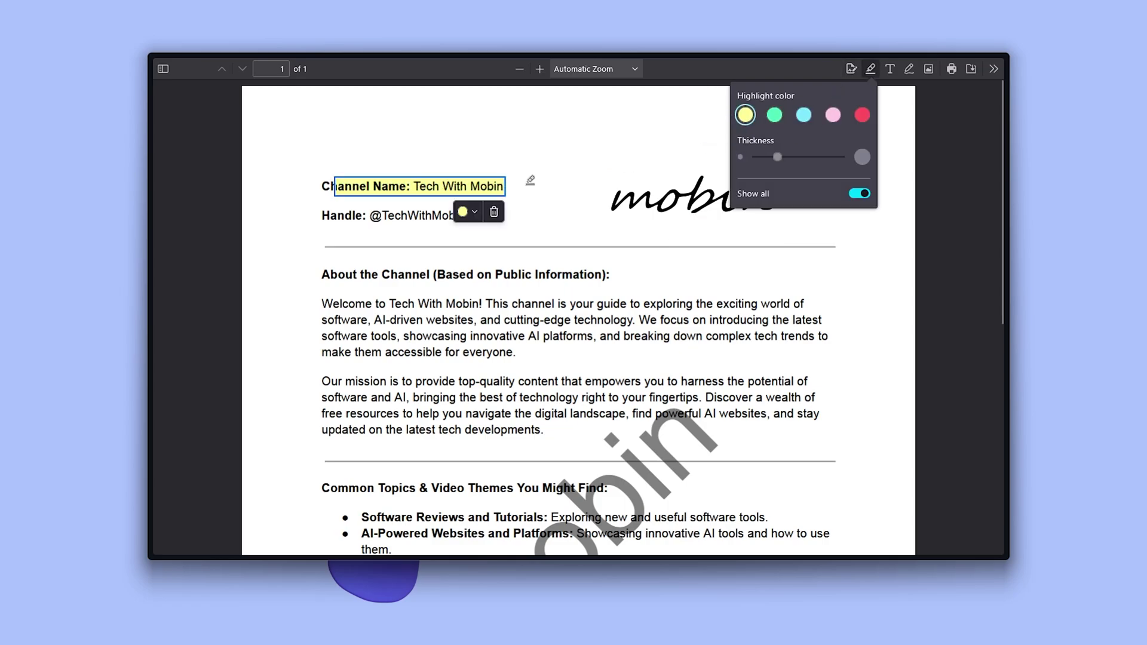
drag(325, 179, 341, 182)
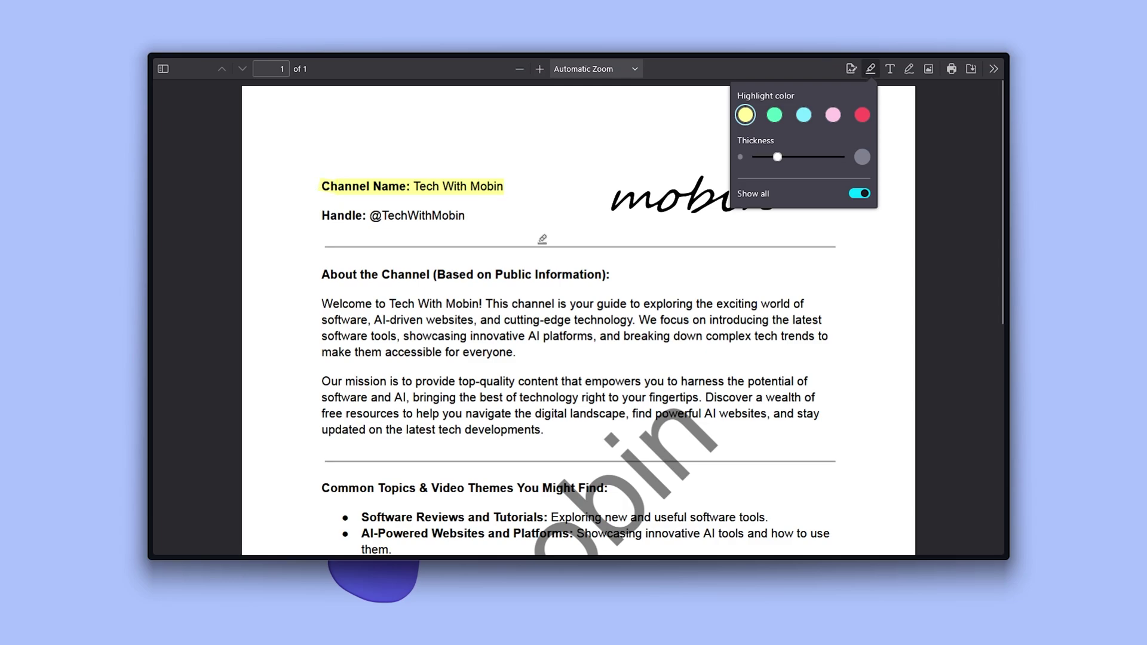
click(890, 69)
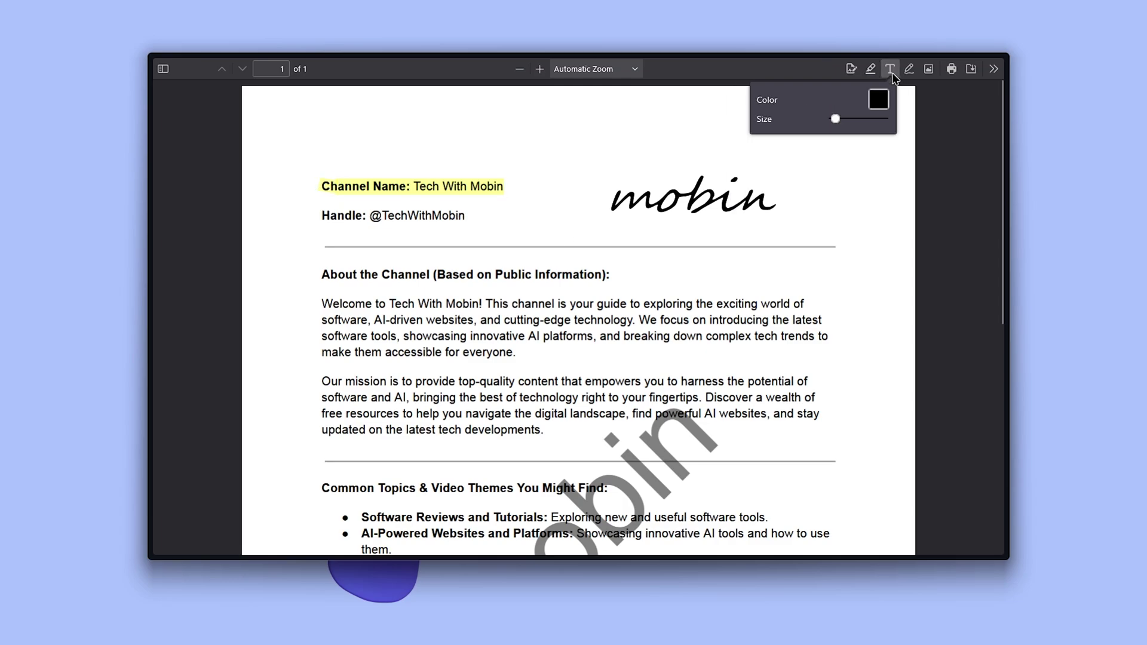
click(906, 71)
mouse_move(603, 147)
mouse_down()
mouse_move(681, 148)
mouse_move(707, 131)
mouse_up()
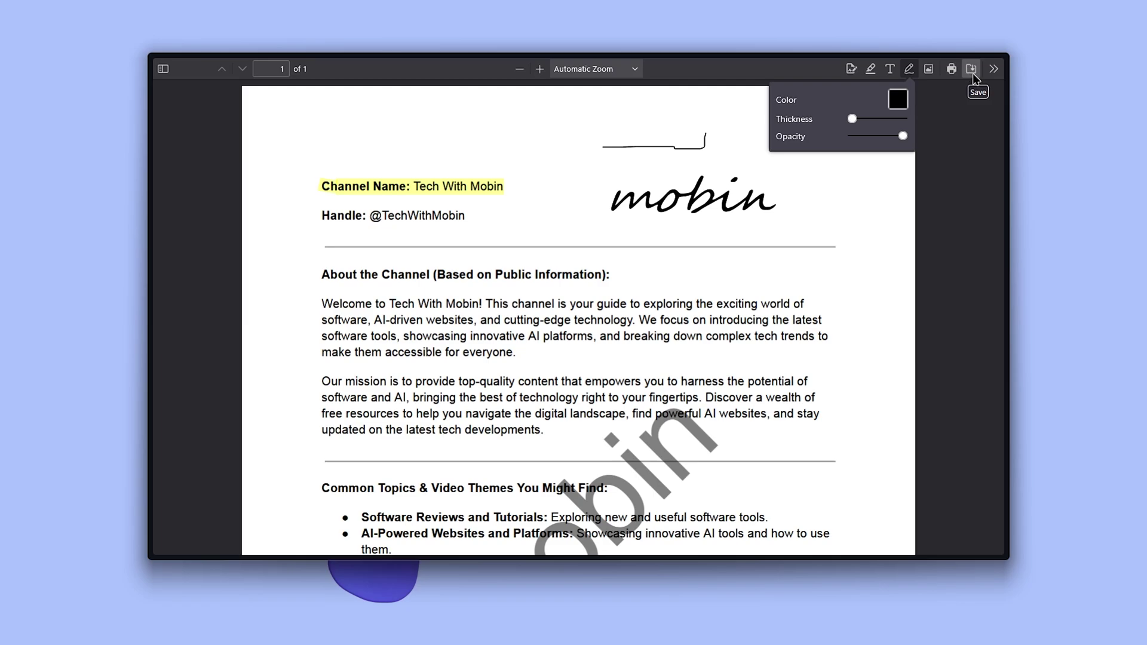
click(995, 69)
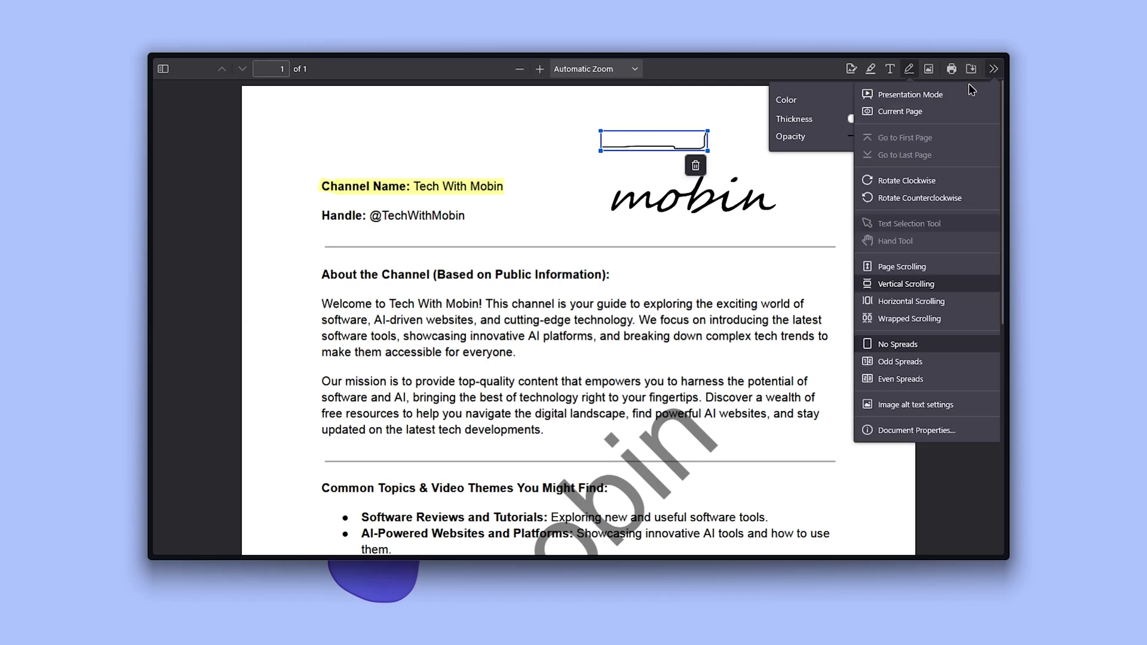
Step: Preview the PDF in presentation mode, then try Odd Spreads and revert to No Spreads
click(949, 94)
key(Escape)
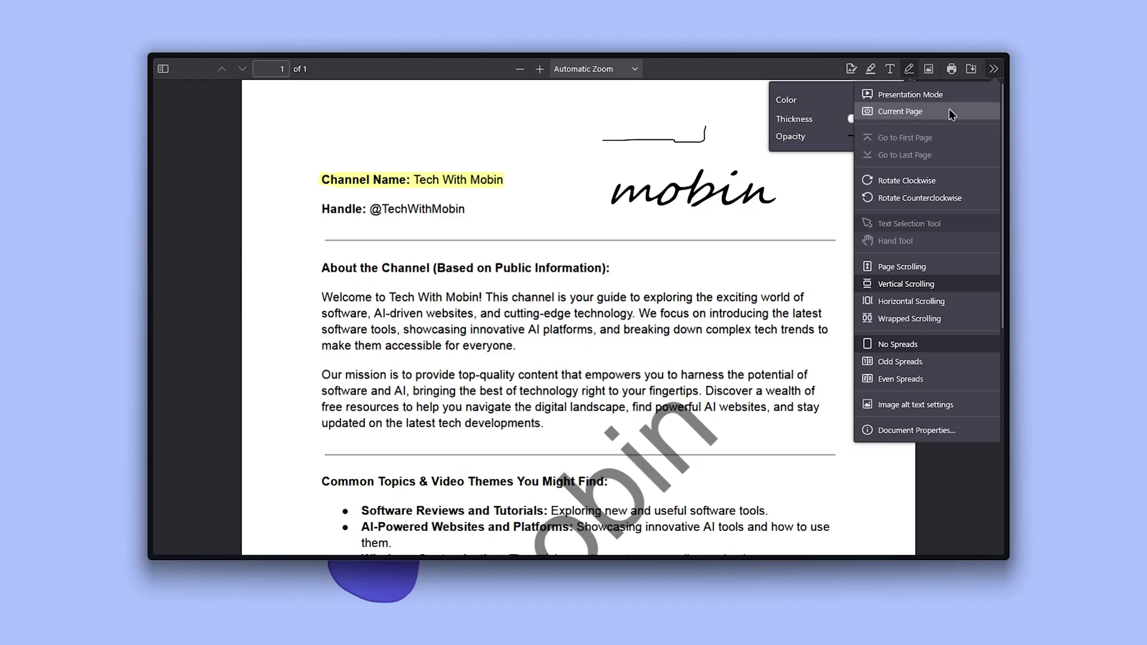
click(910, 368)
click(992, 71)
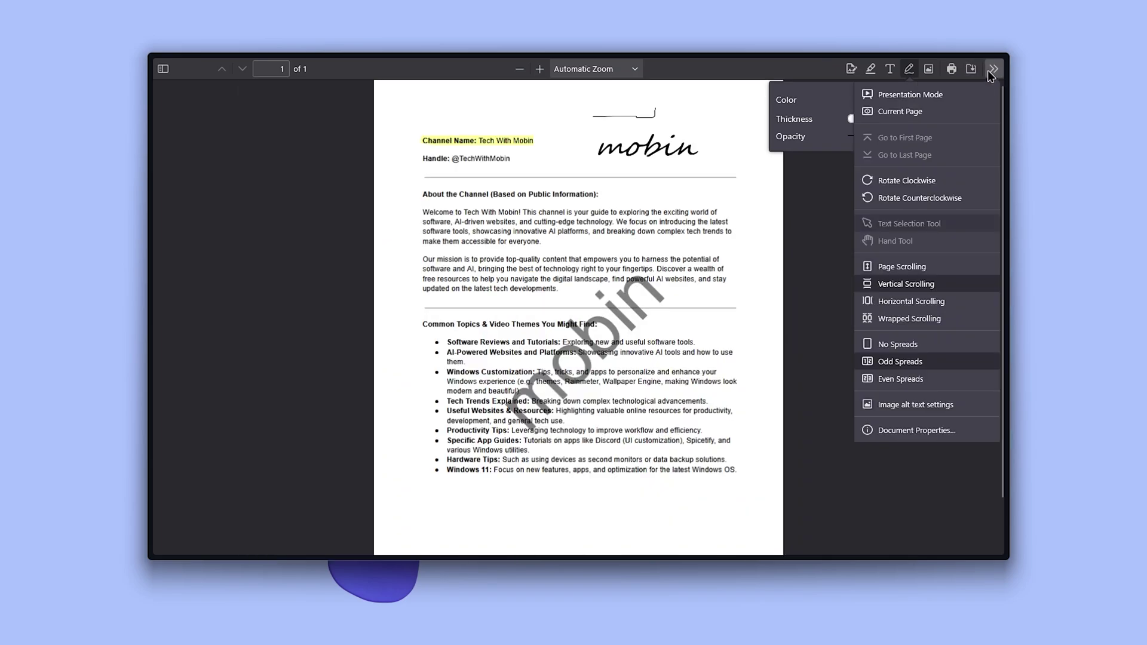
click(944, 347)
Step: Check the PDF's document properties and close them
click(993, 69)
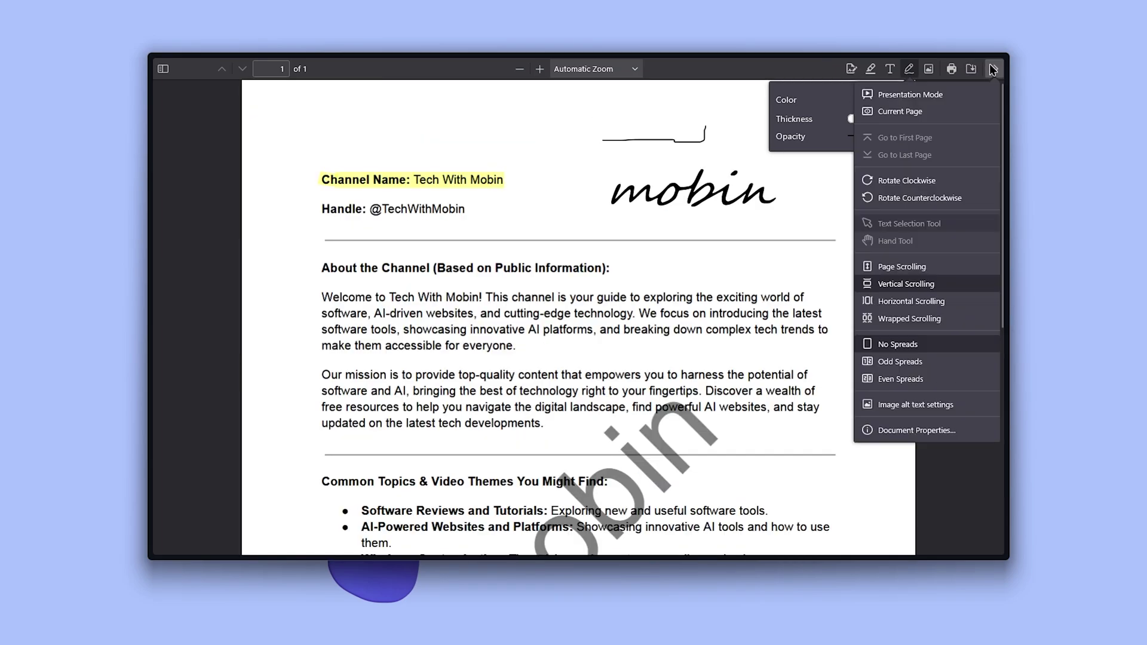
click(906, 431)
click(578, 408)
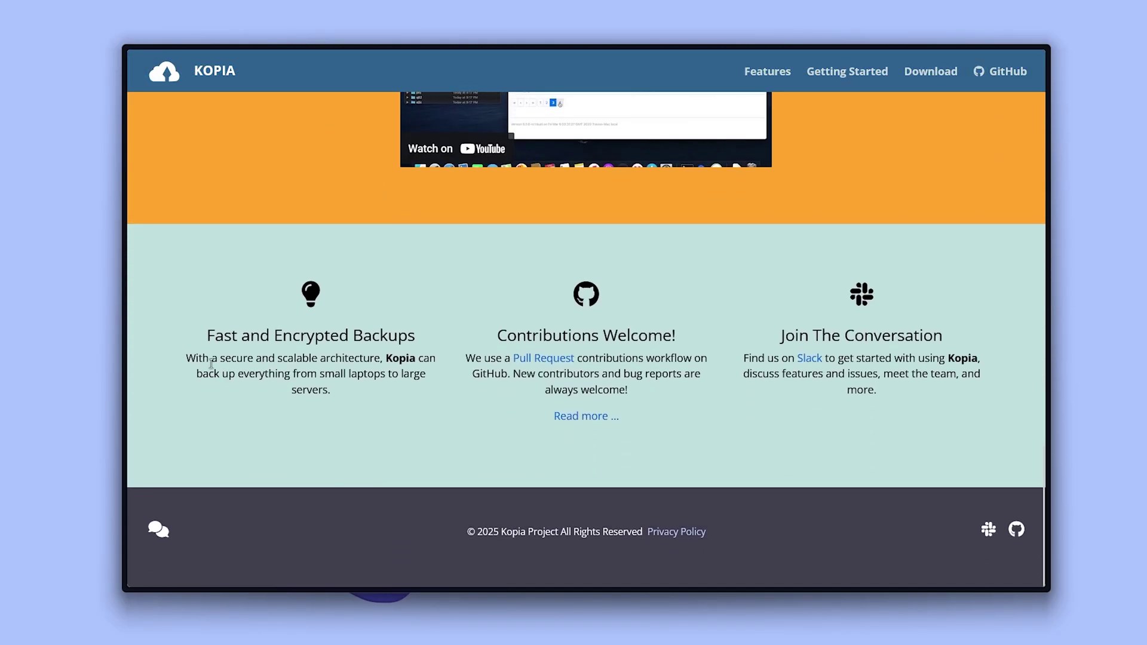
Step: Highlight the Fast and Encrypted Backups heading and its deduplication bullets on Kopia's Features page
drag(203, 348, 424, 344)
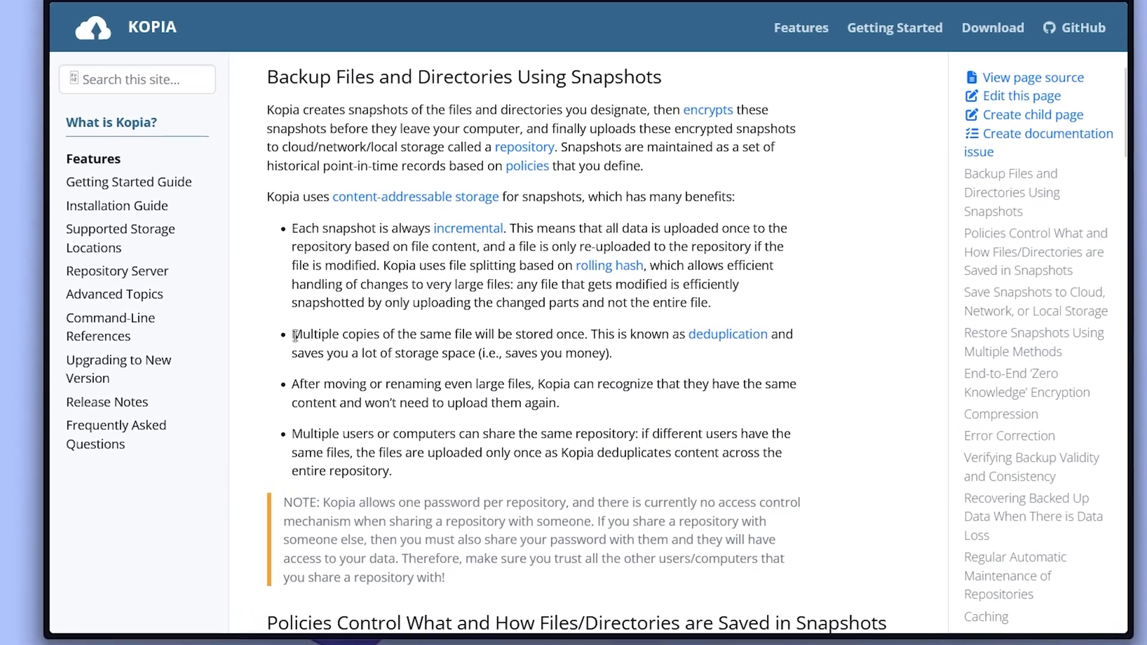
drag(295, 335, 584, 342)
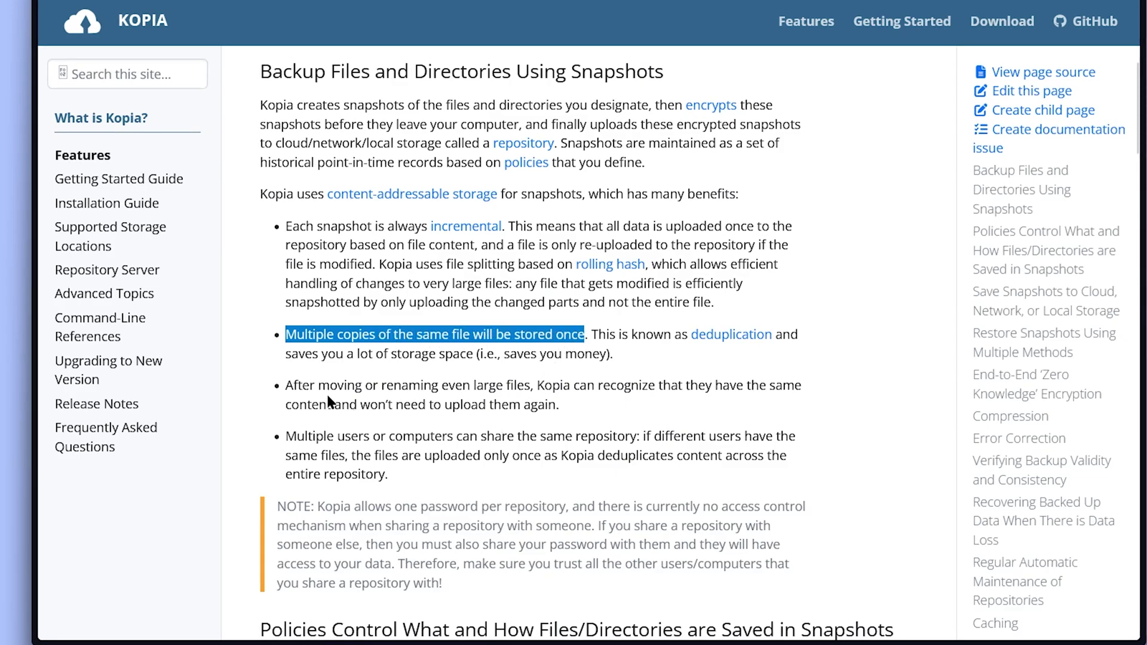
drag(286, 385, 644, 399)
click(574, 401)
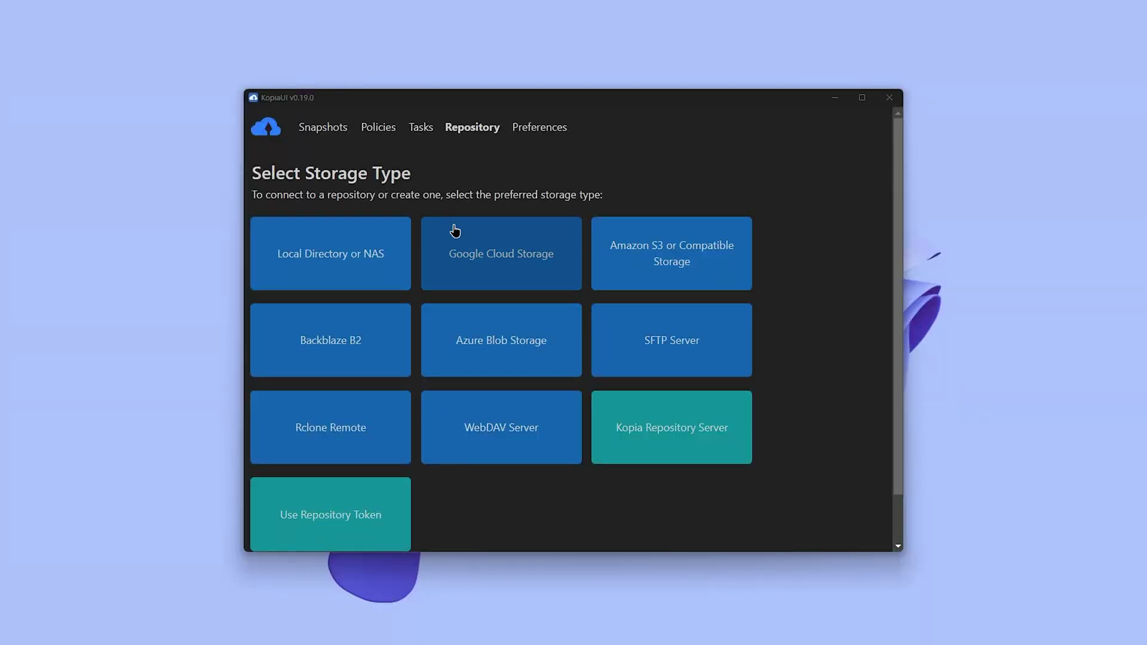
Step: Start a new snapshot and choose the Pictures folder as its source
scroll(527, 275, down, 1)
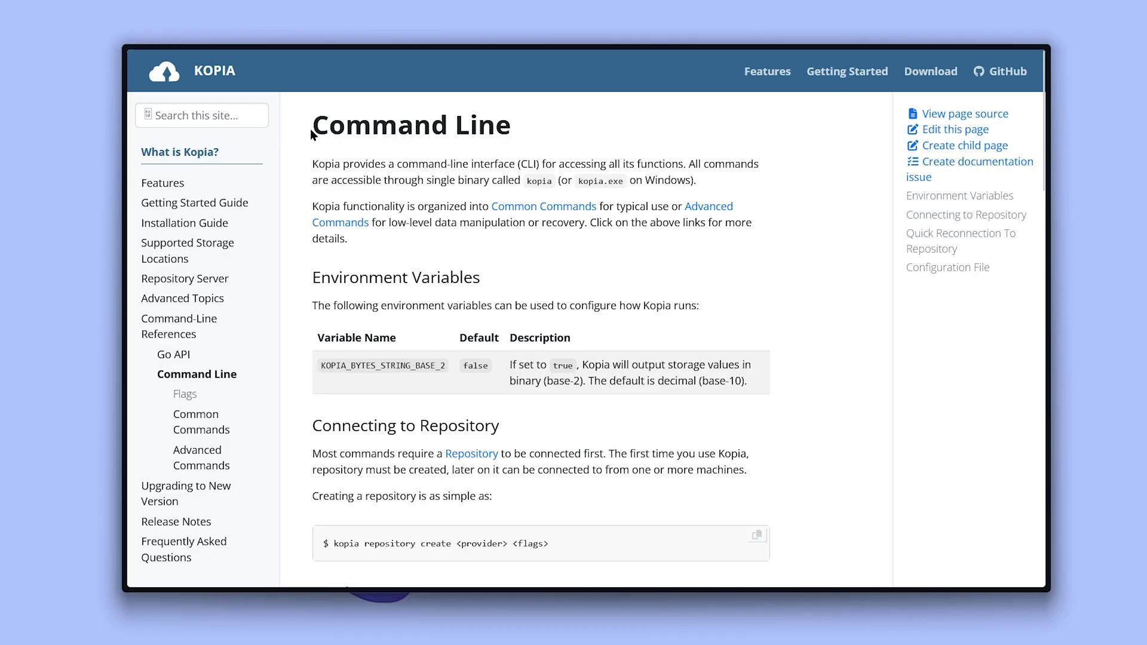
drag(312, 125, 481, 126)
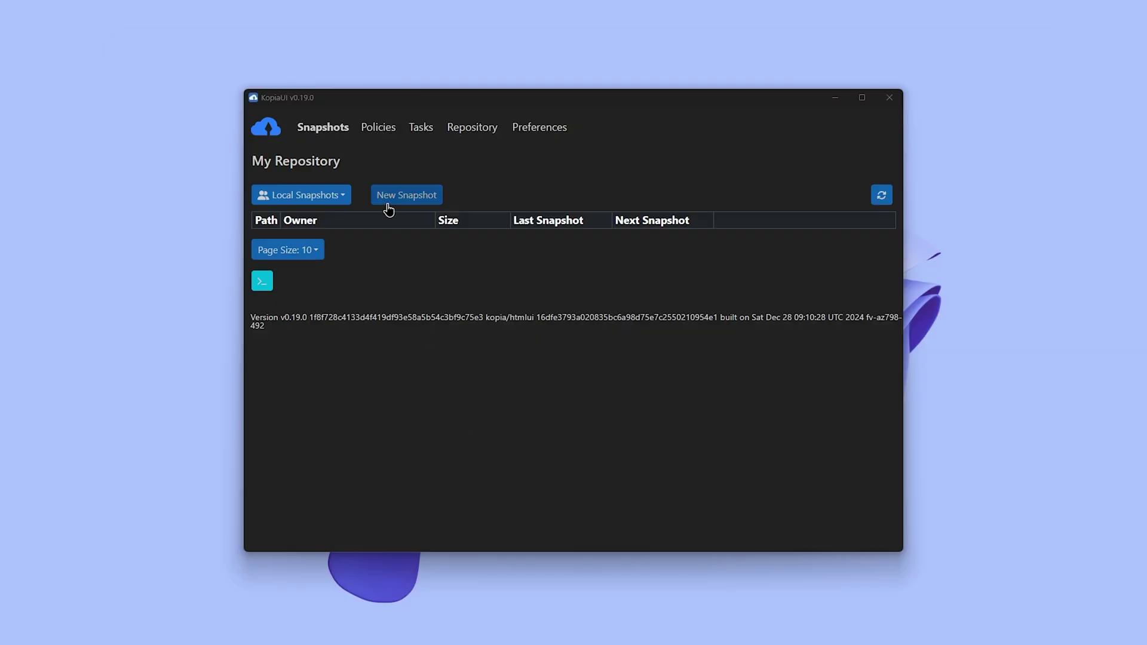
click(414, 206)
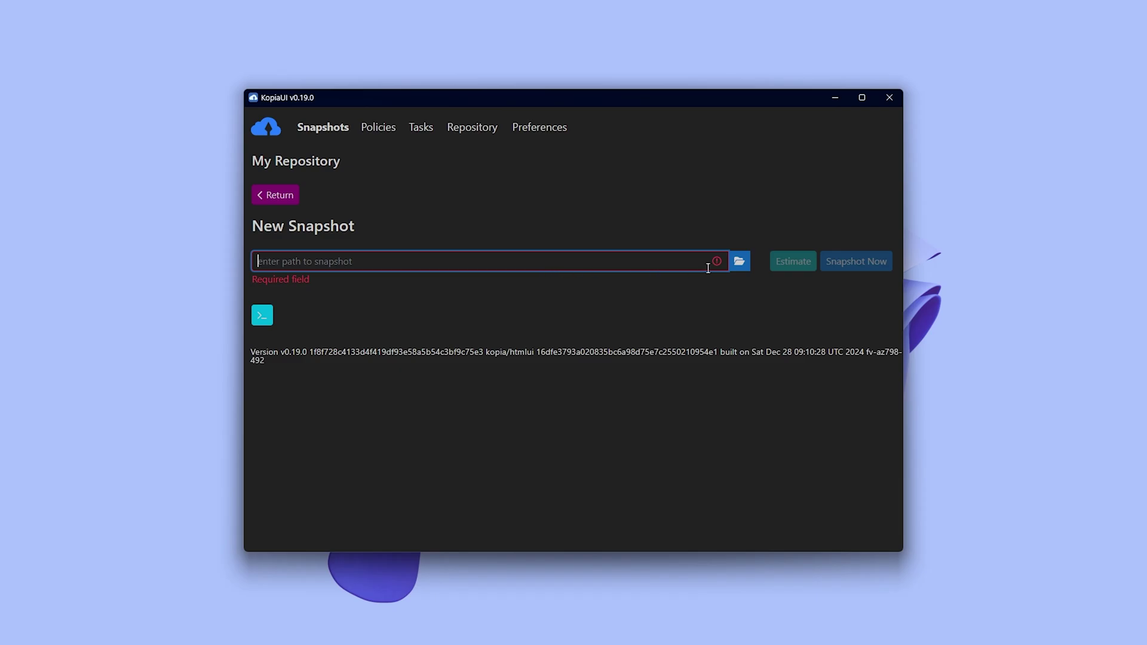
click(739, 261)
click(381, 143)
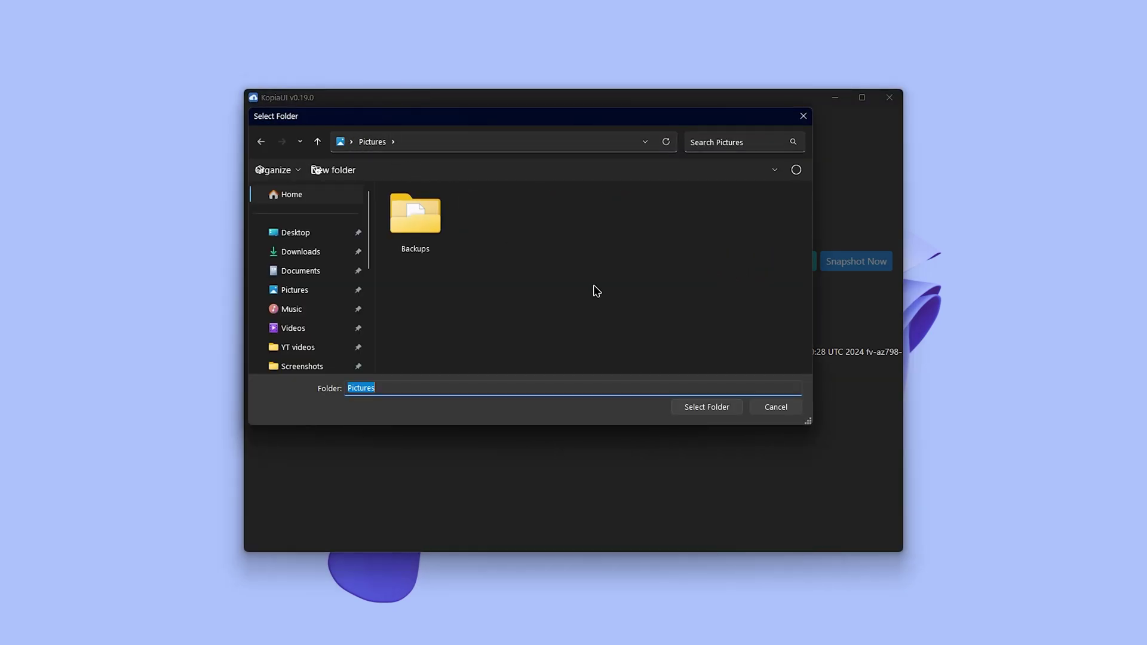
click(724, 406)
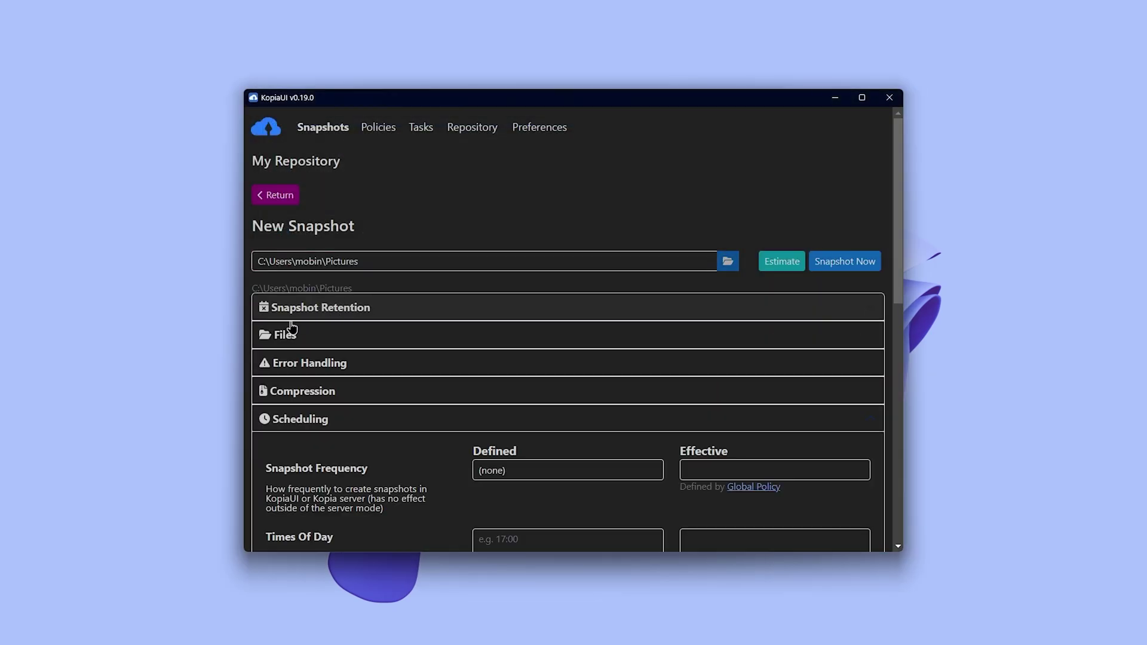
Step: Take the snapshot of the Pictures folder now
scroll(321, 430, down, 6)
scroll(322, 430, down, 3)
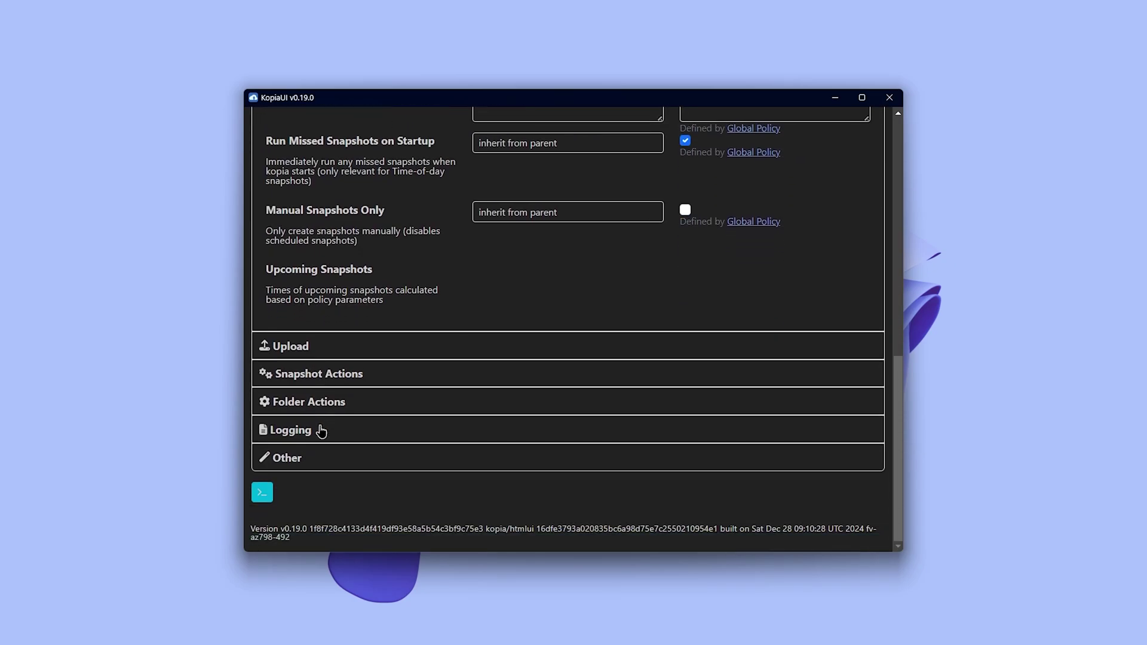
scroll(436, 487, up, 10)
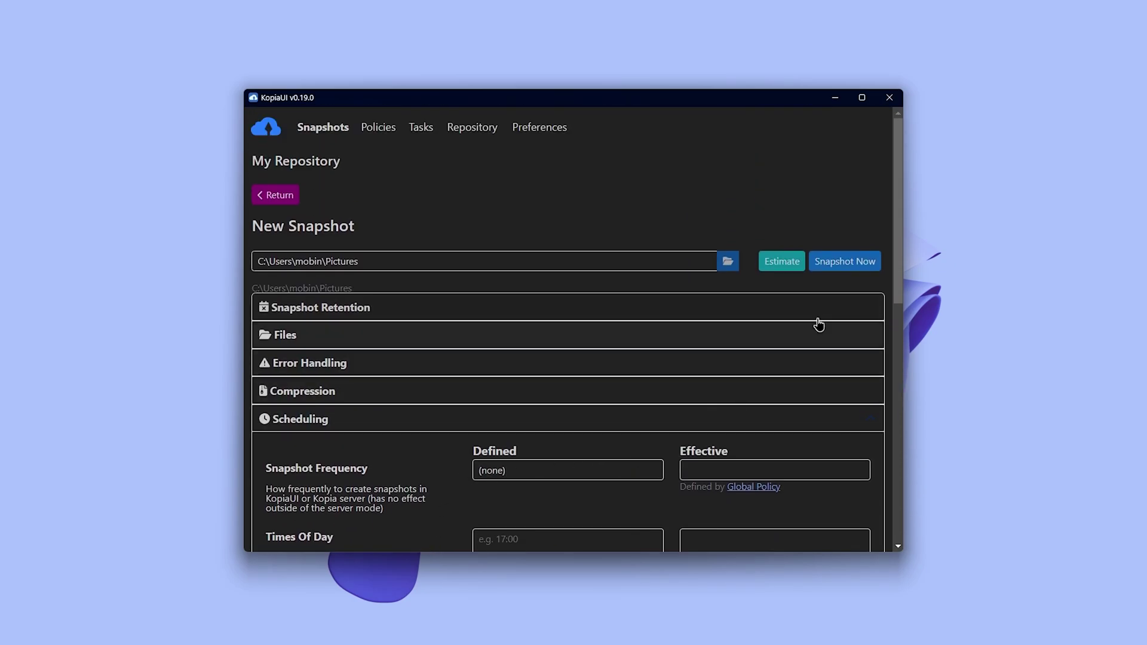
click(843, 265)
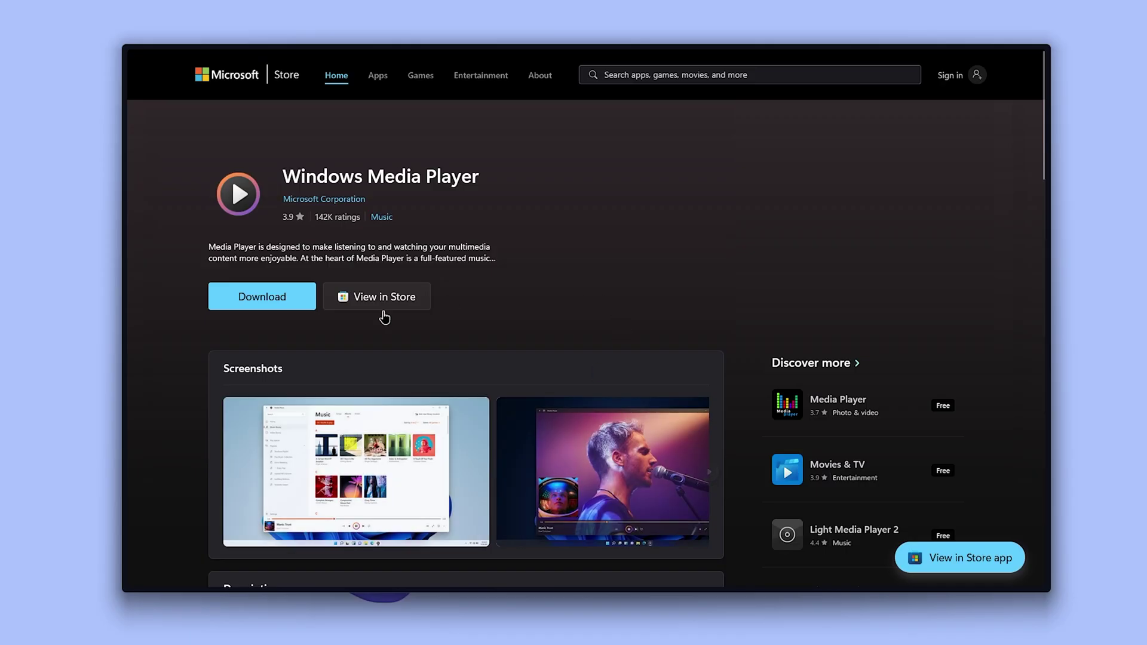
drag(284, 176, 477, 180)
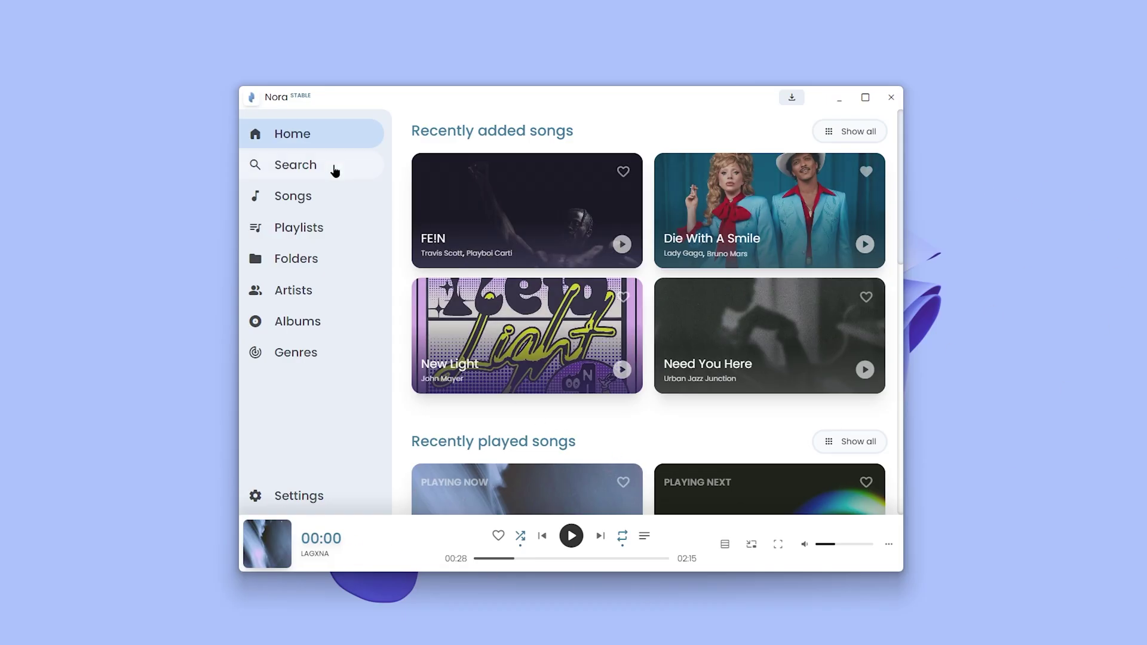
Step: Visit Nora's Search, Songs (193 songs), Playlists, Folders and Artists pages
click(333, 170)
click(323, 197)
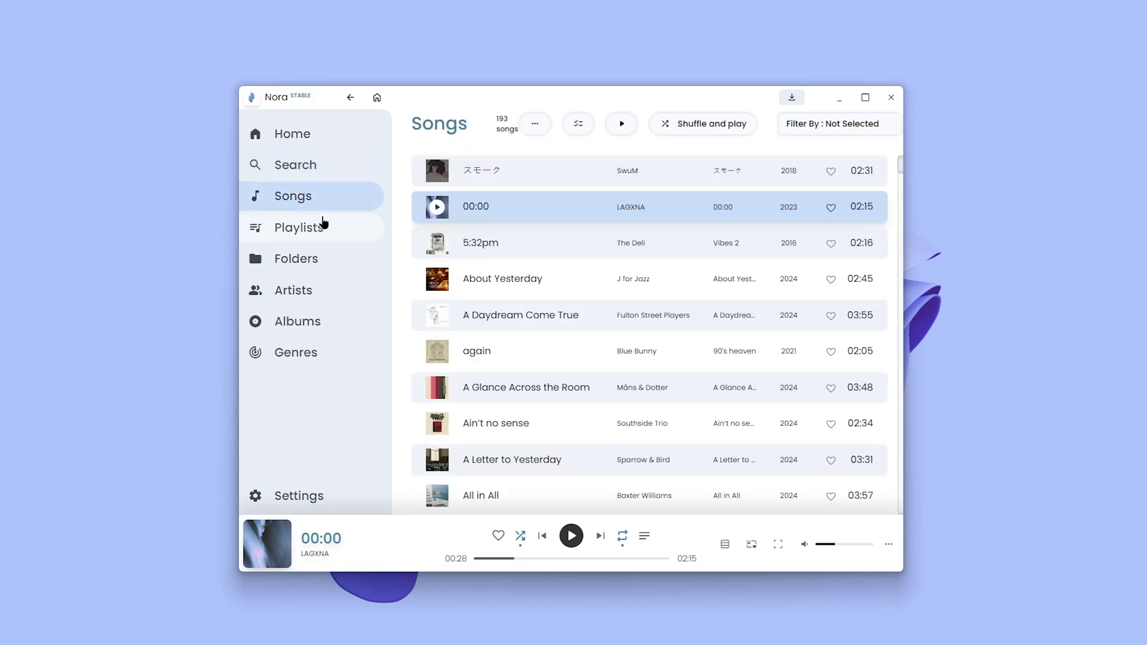
click(323, 227)
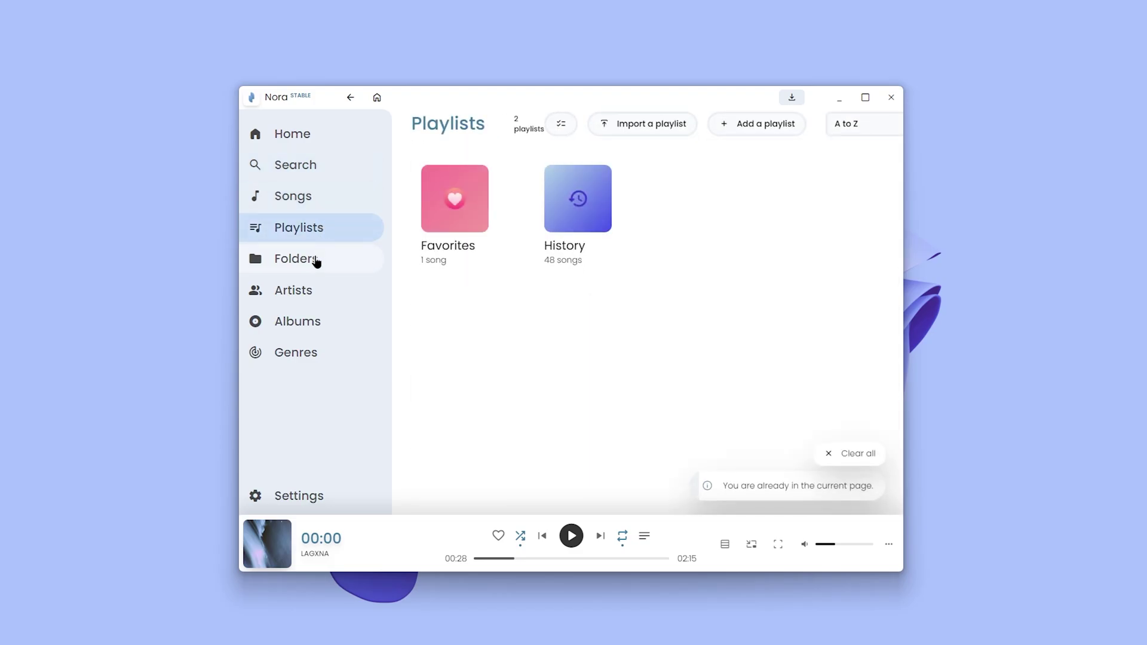
click(315, 259)
click(312, 292)
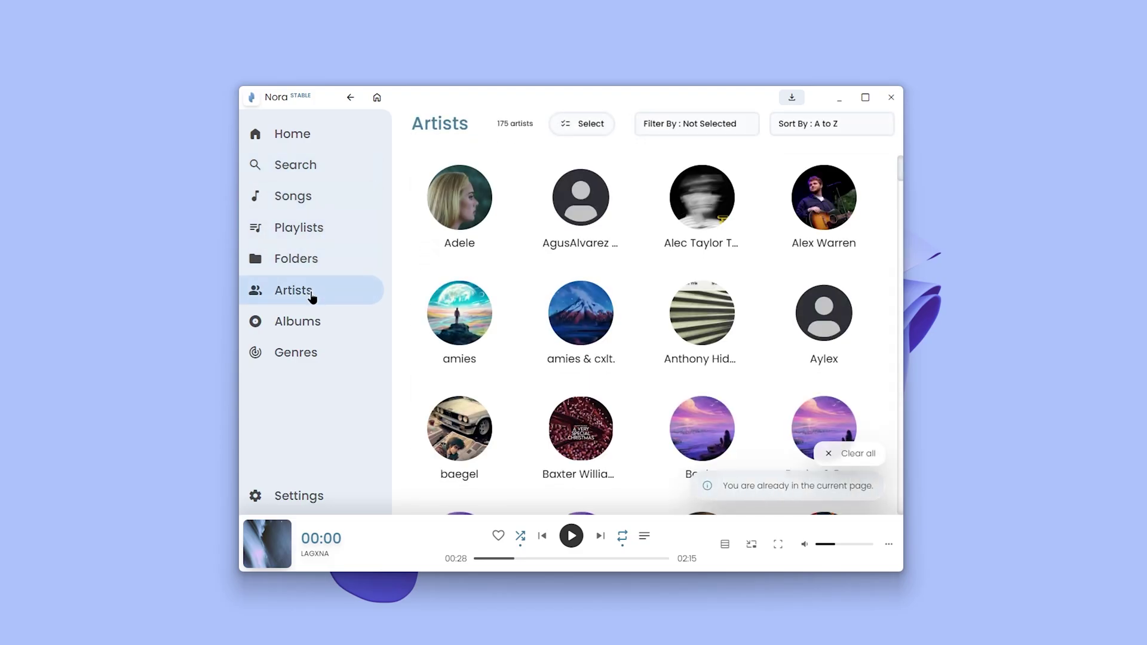
Step: Scroll through the Artists, Albums and Genres pages
scroll(562, 337, down, 12)
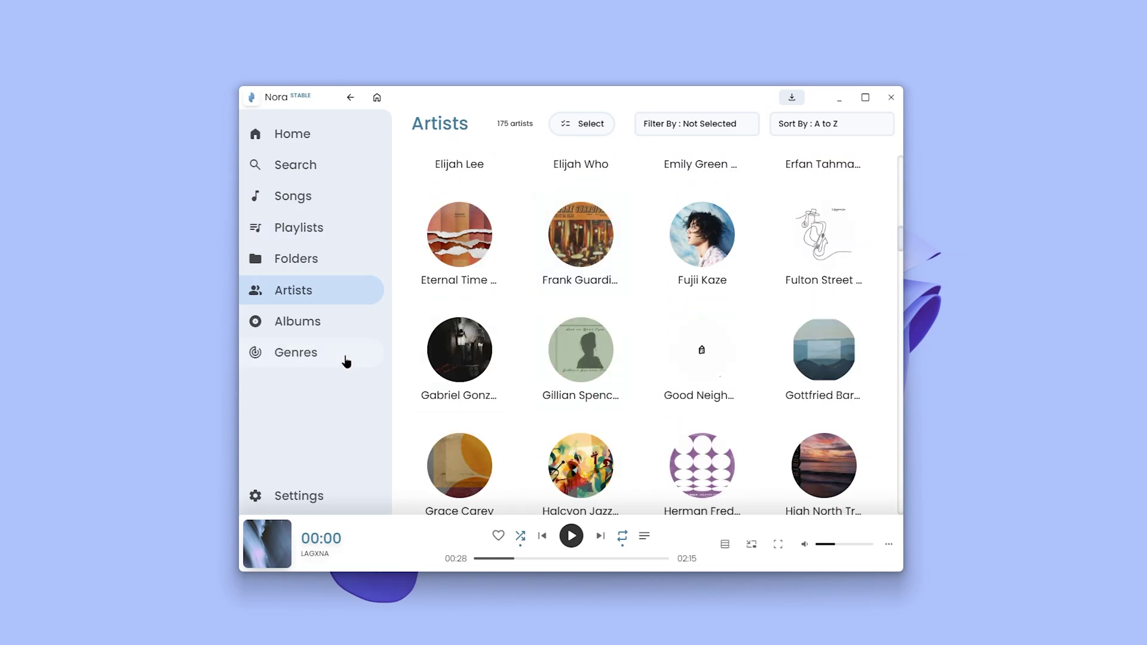
click(332, 332)
scroll(533, 342, down, 5)
scroll(533, 340, down, 8)
click(298, 352)
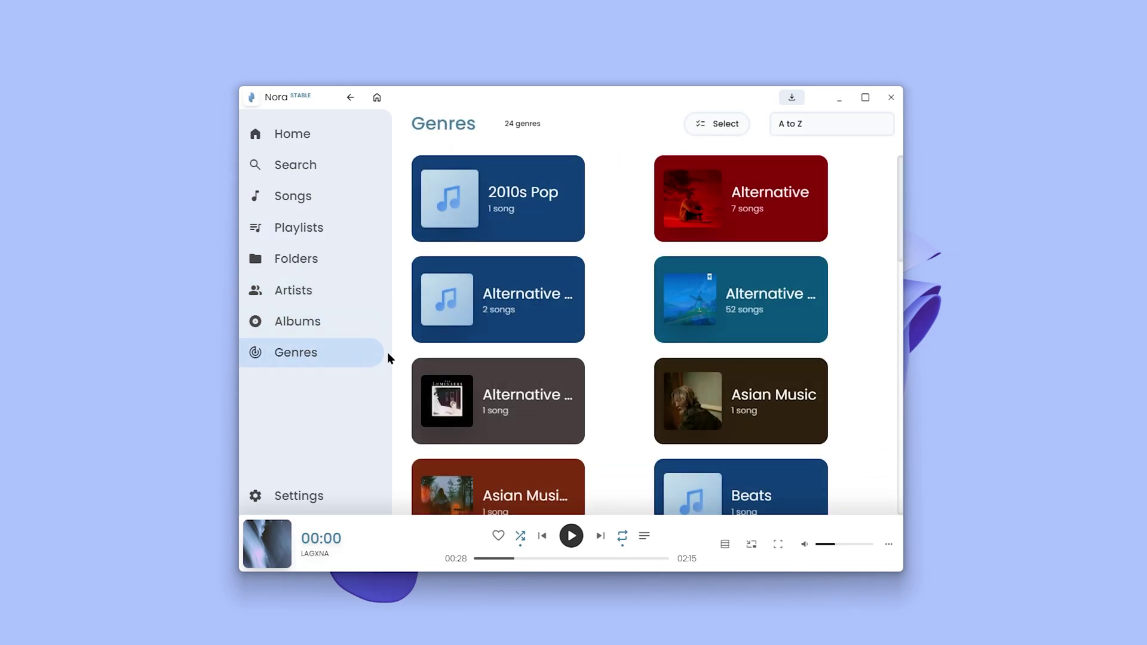
scroll(515, 369, down, 14)
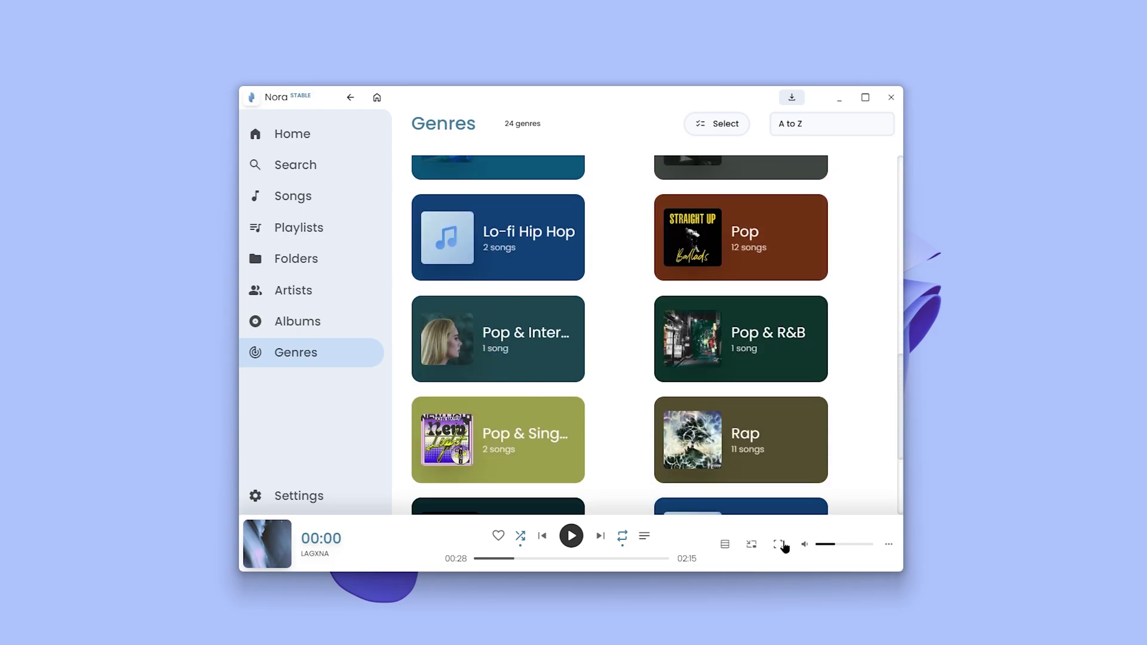
Step: Toggle the mini player on and off, then favourite the track 00:00
click(780, 544)
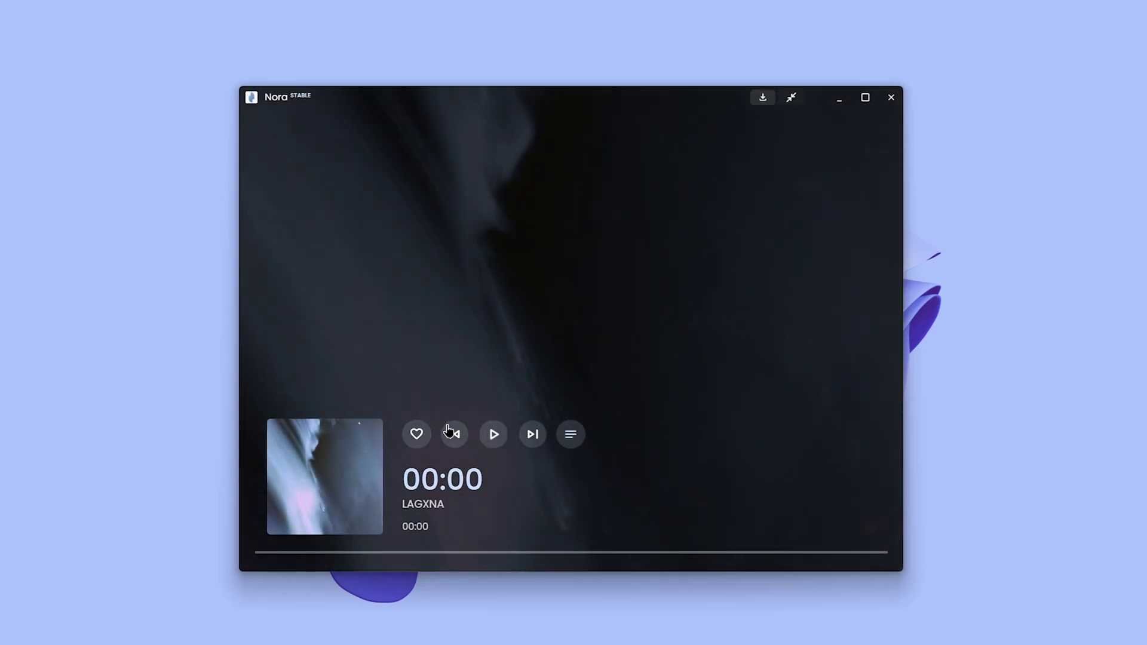
click(792, 97)
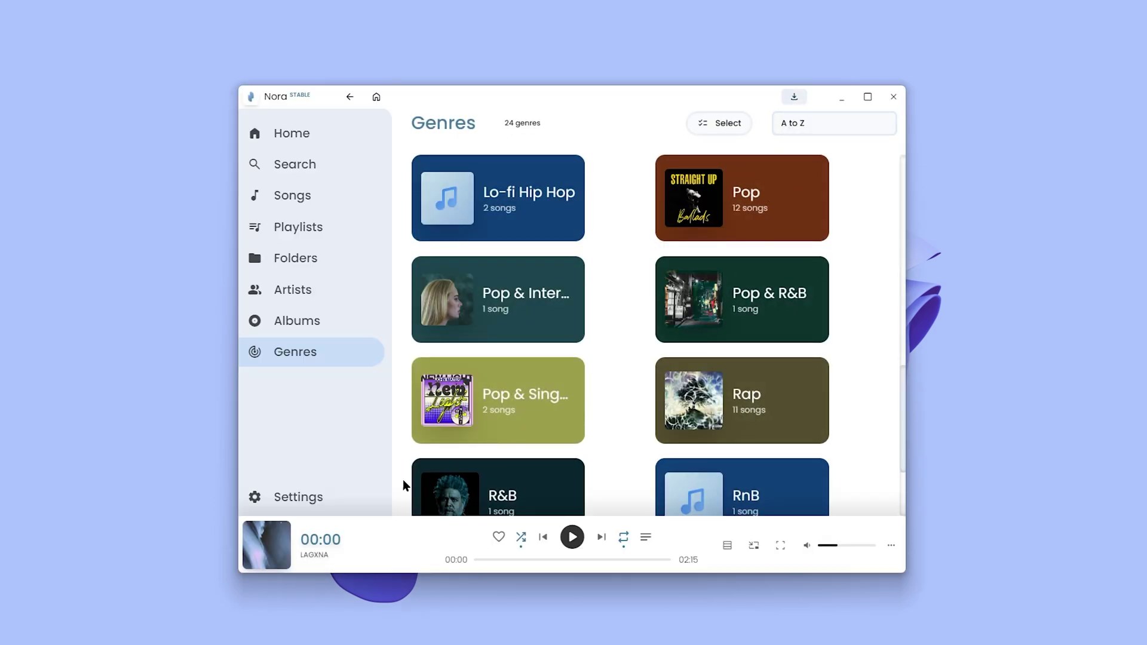
click(500, 540)
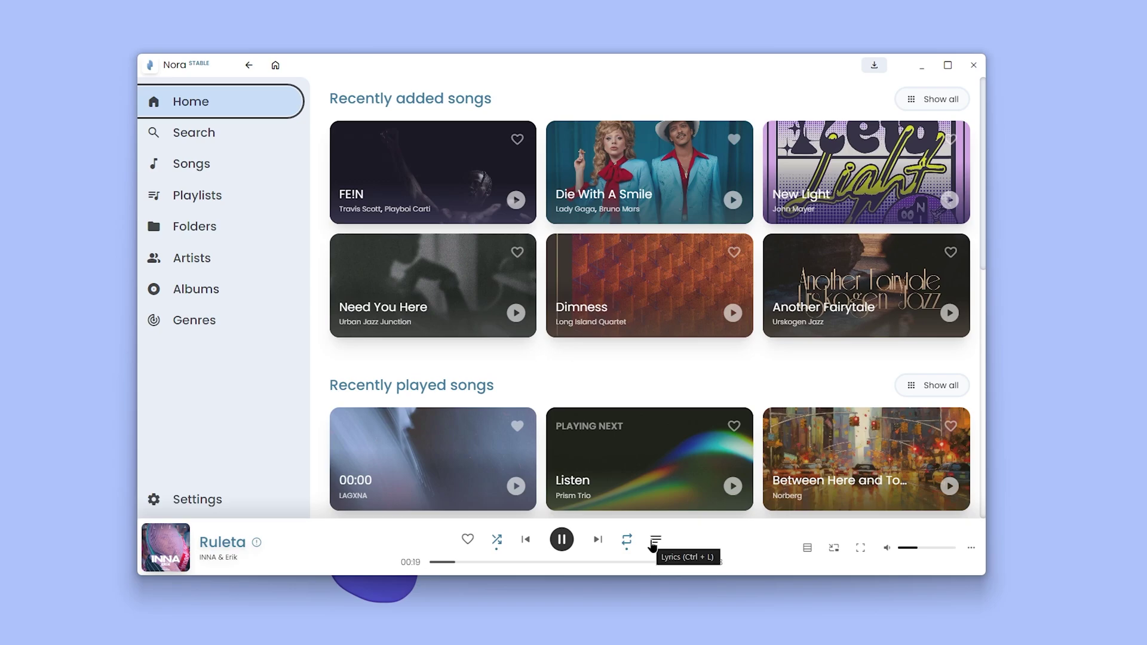
Step: Show Ruleta's lyrics, jump to later lines and 02:05, then return to the main window's extra options
click(654, 543)
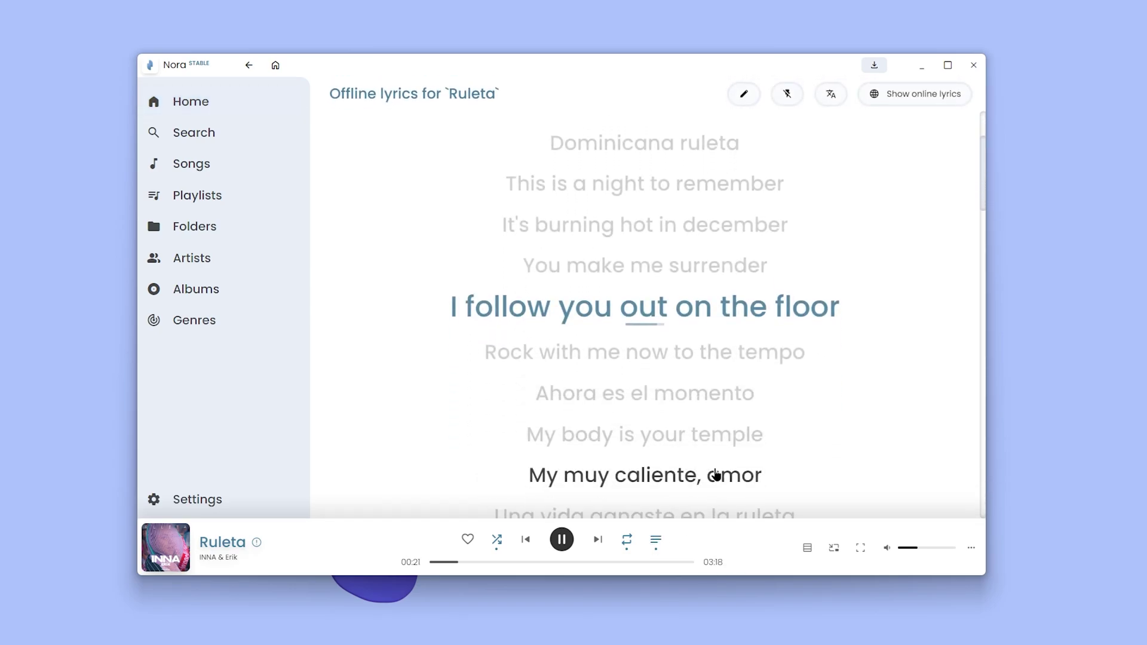
click(652, 333)
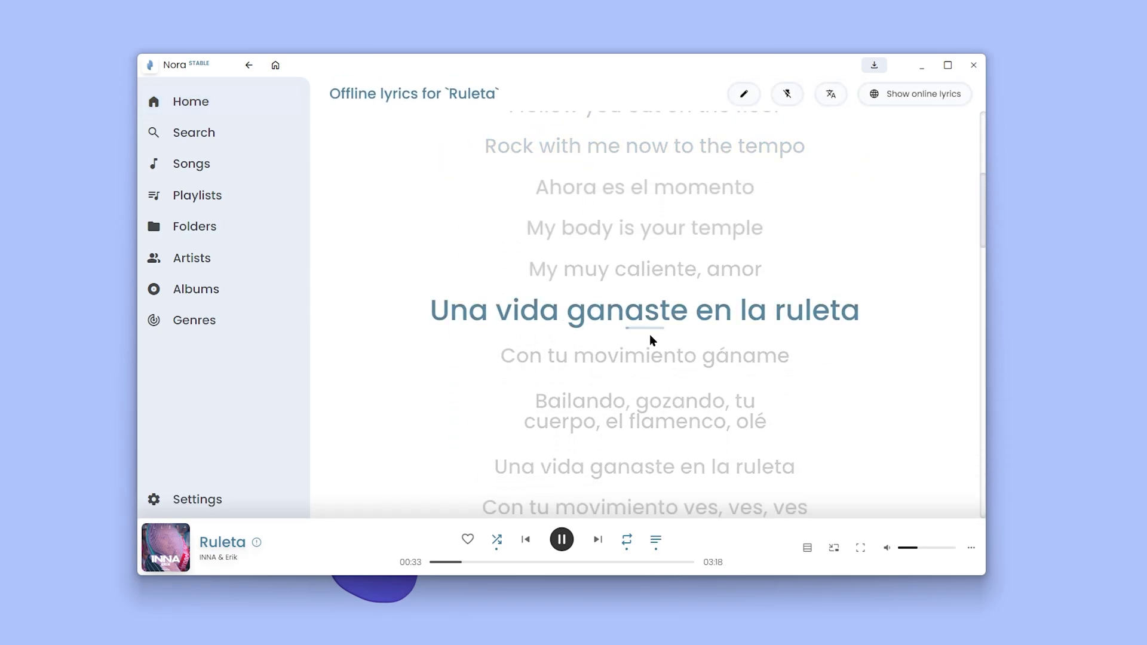
scroll(650, 346, down, 3)
click(651, 333)
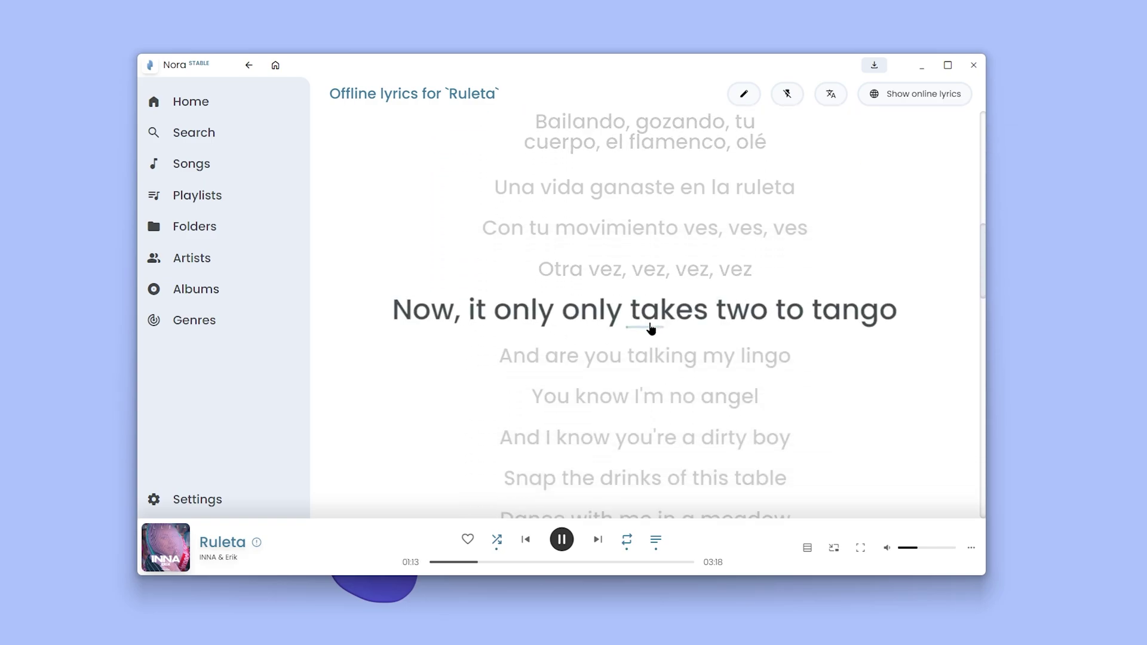
click(596, 563)
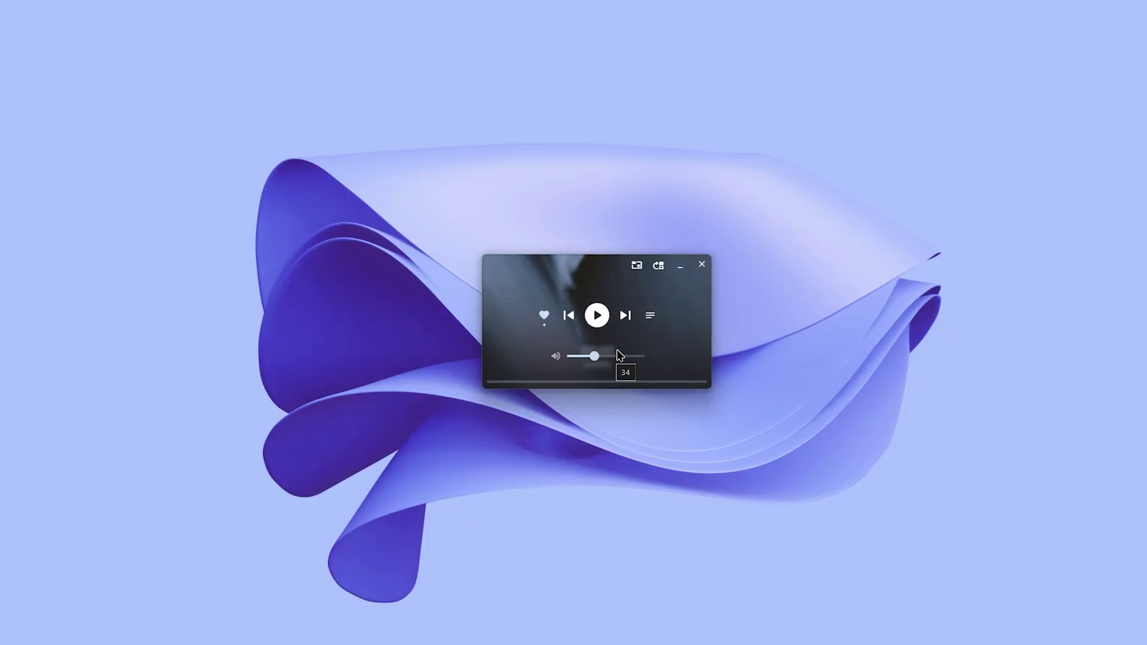
click(637, 265)
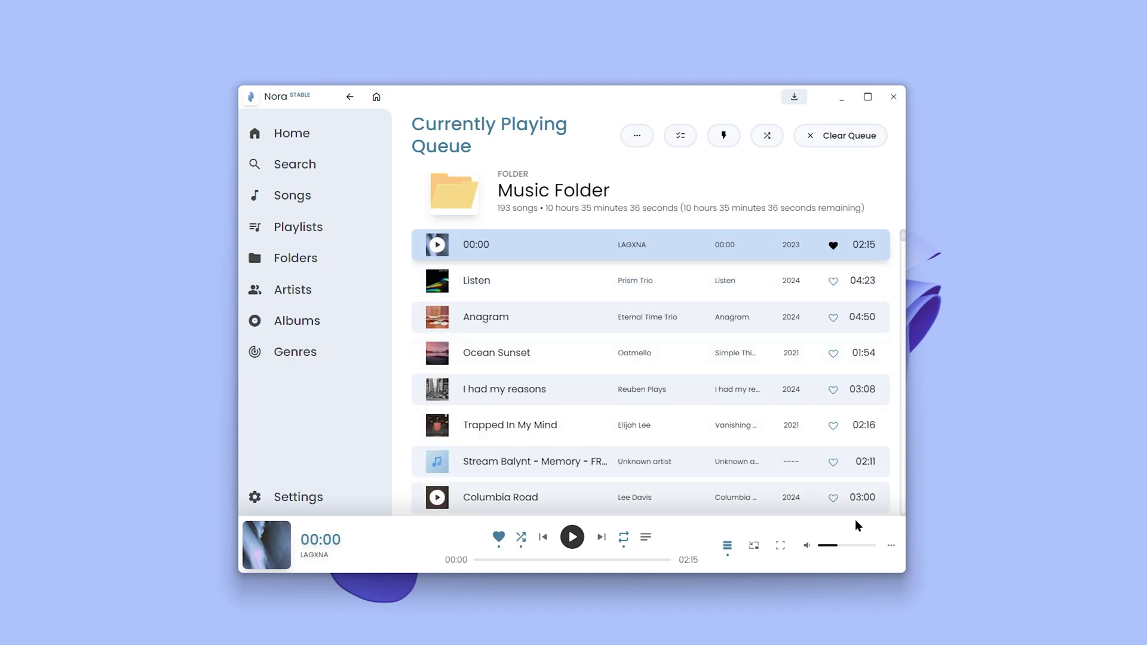
click(890, 547)
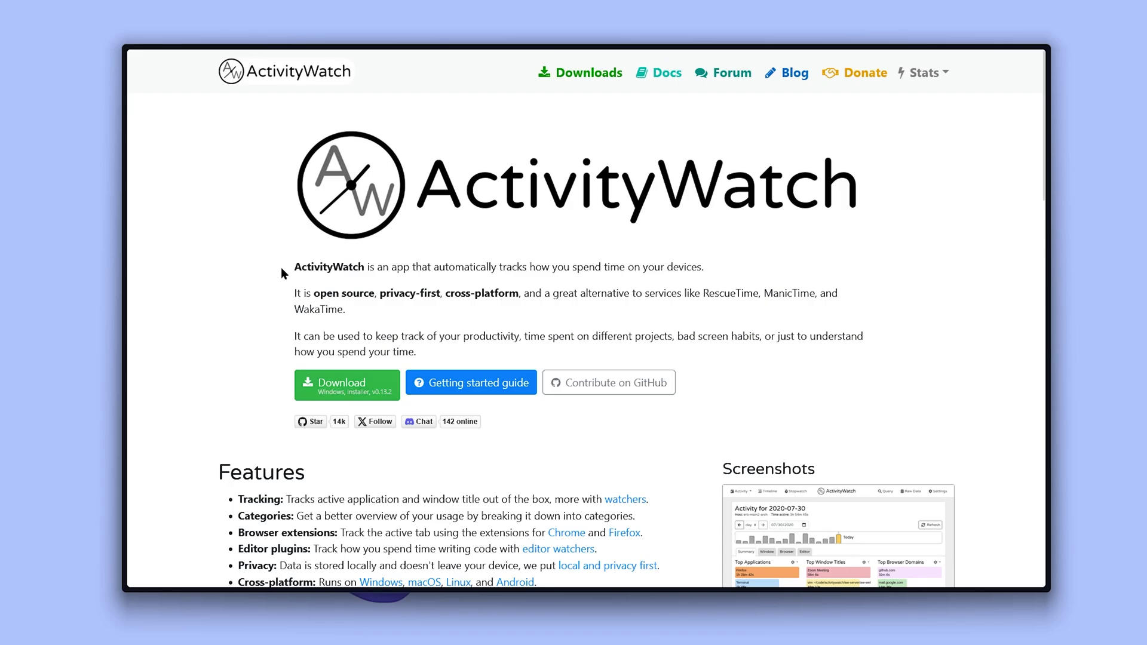
drag(298, 267, 709, 275)
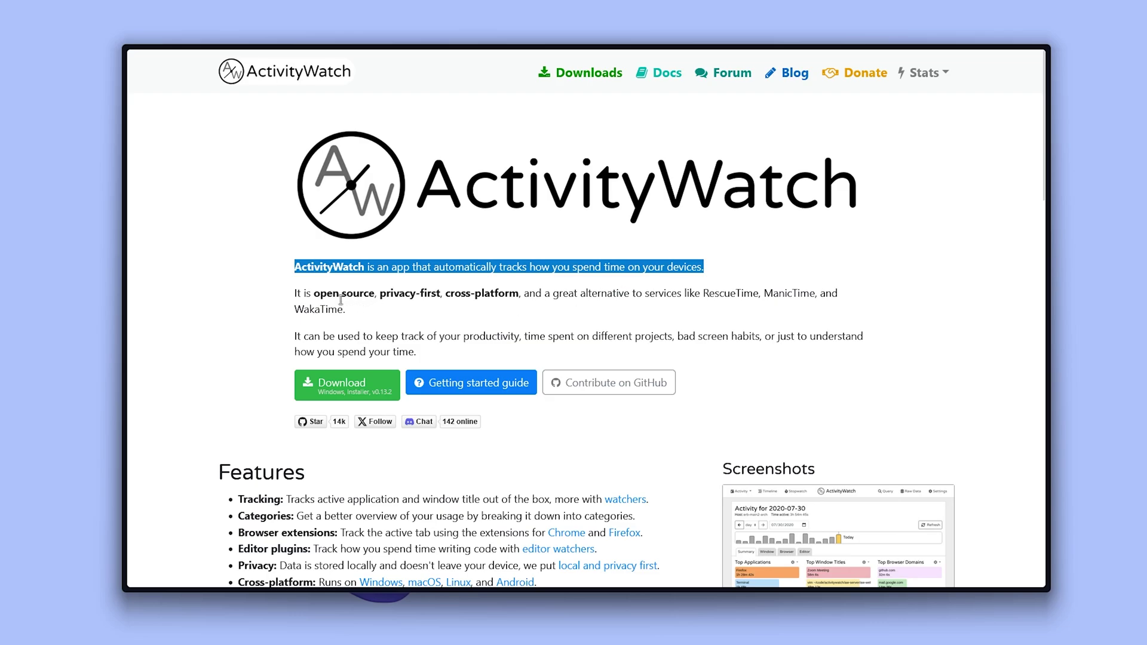
drag(314, 294, 514, 299)
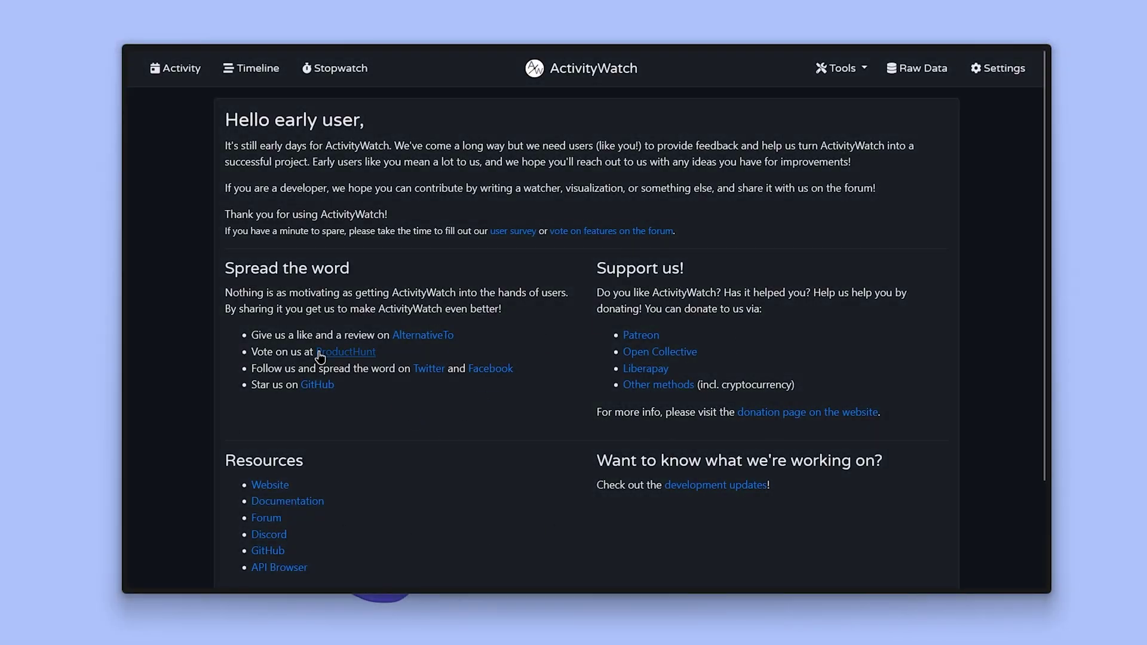
Step: Open the Activity dashboard for 2025-05-28 and expand its Filters panel
click(160, 75)
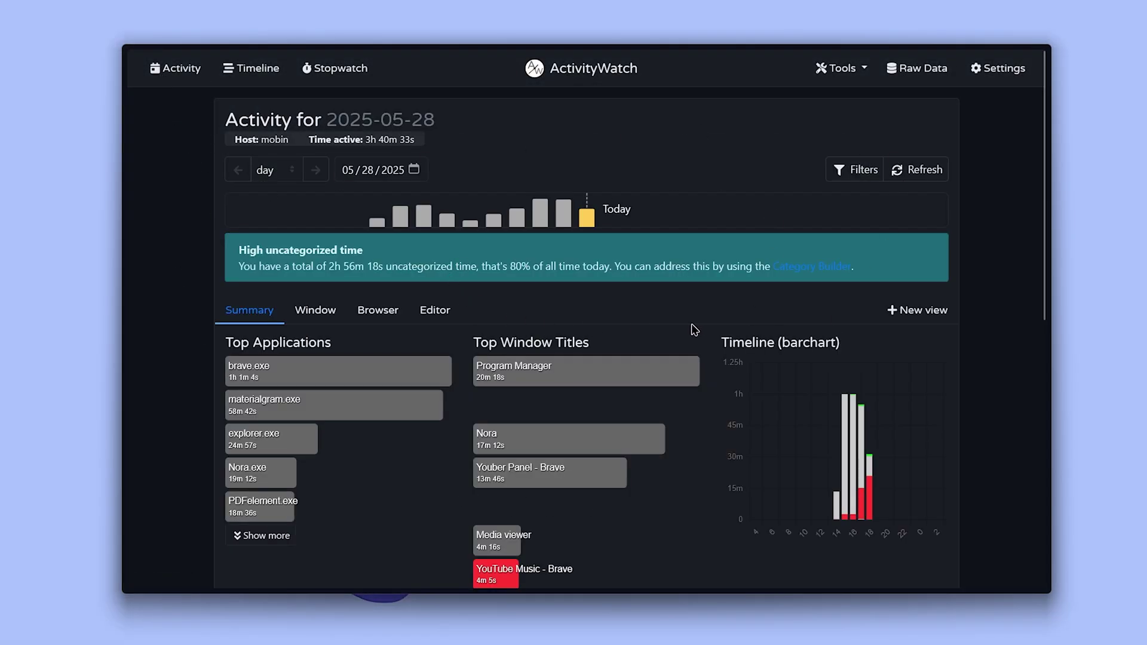
scroll(695, 330, down, 8)
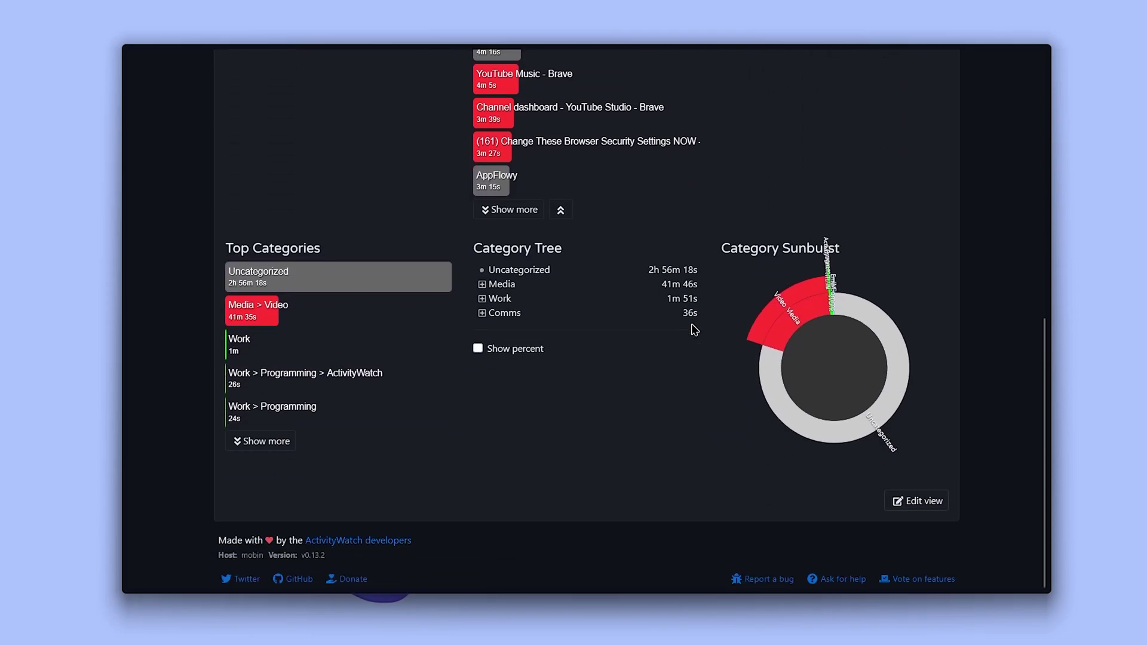
scroll(695, 330, up, 8)
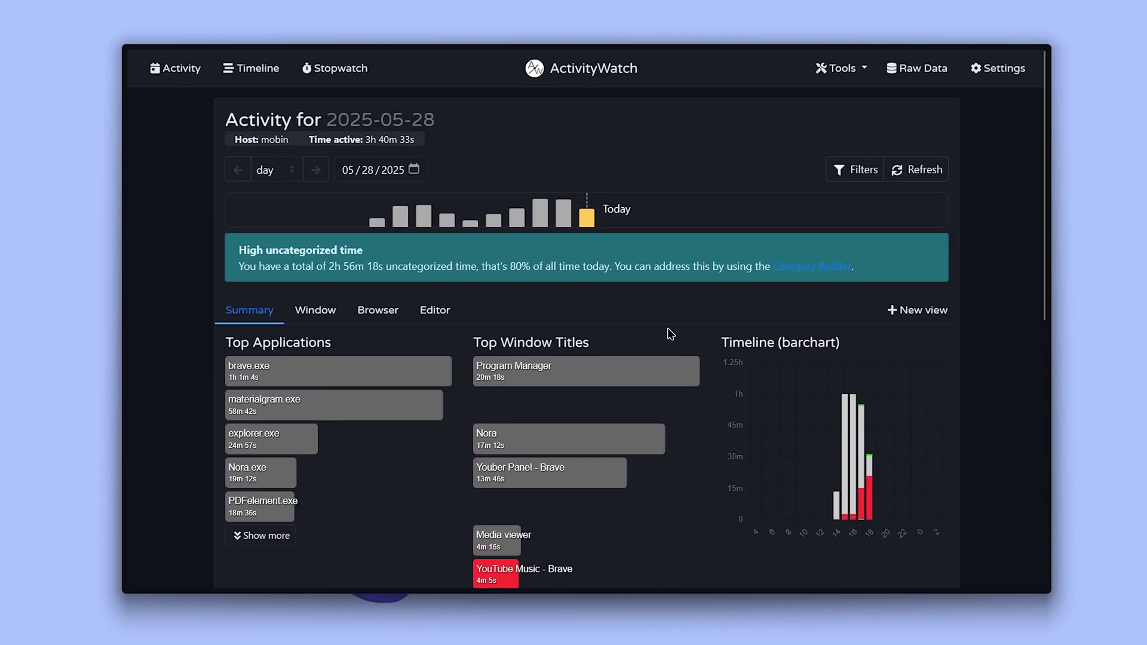
click(853, 171)
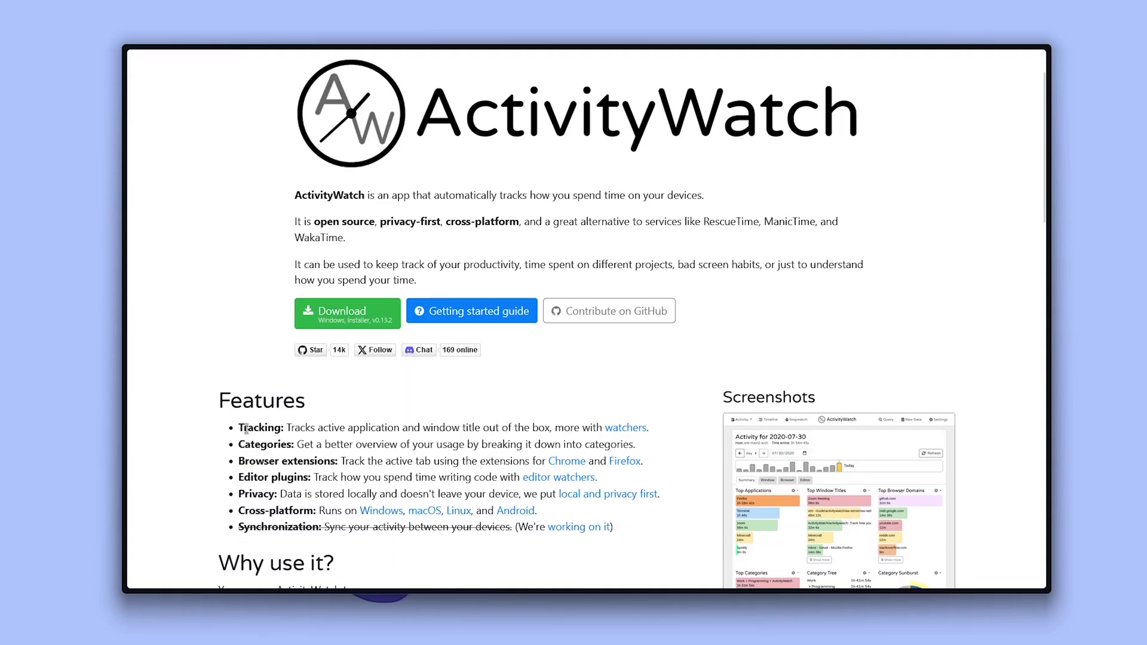
Step: Go from the Tracking feature description to the Watchers documentation
drag(239, 428, 627, 441)
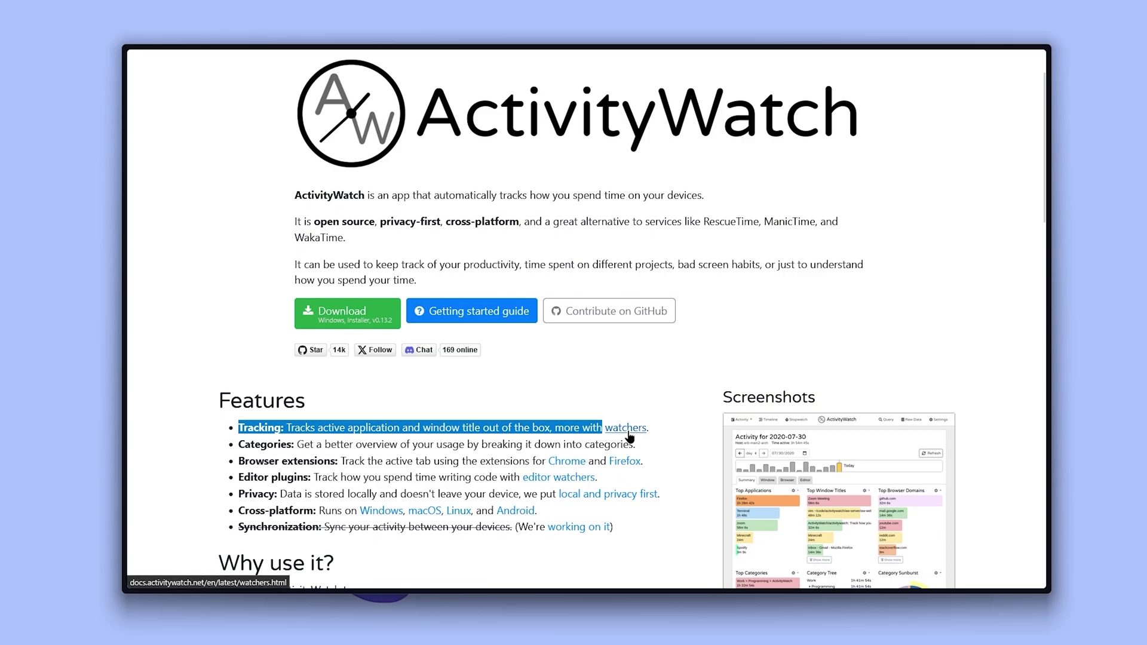
click(629, 433)
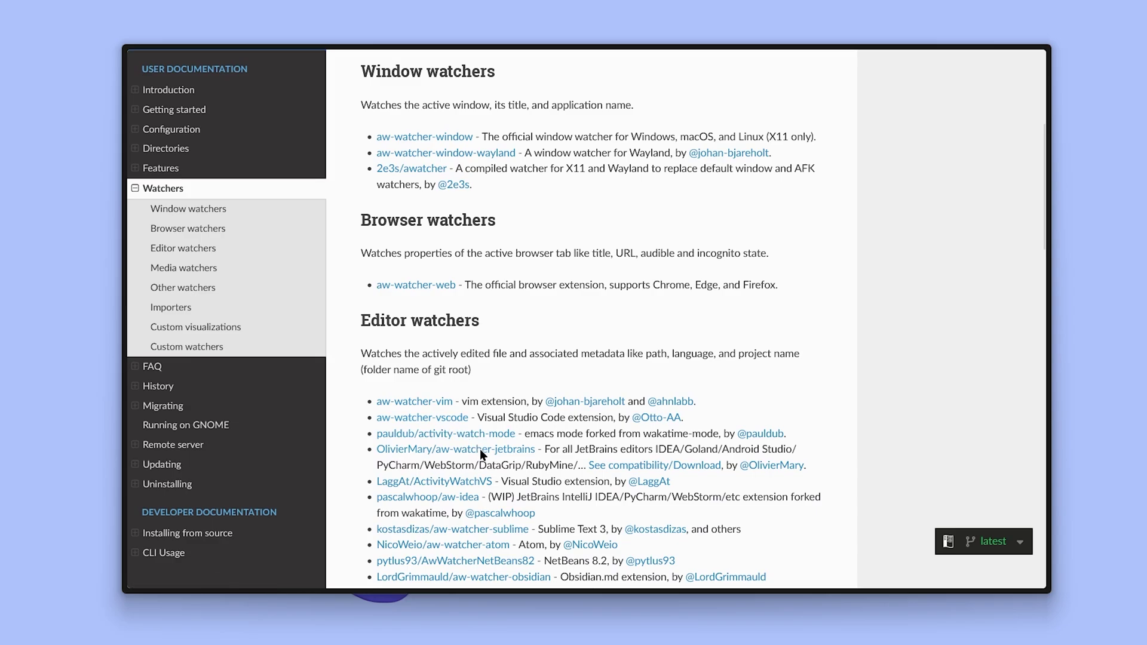
scroll(479, 449, down, 1)
scroll(482, 449, down, 1)
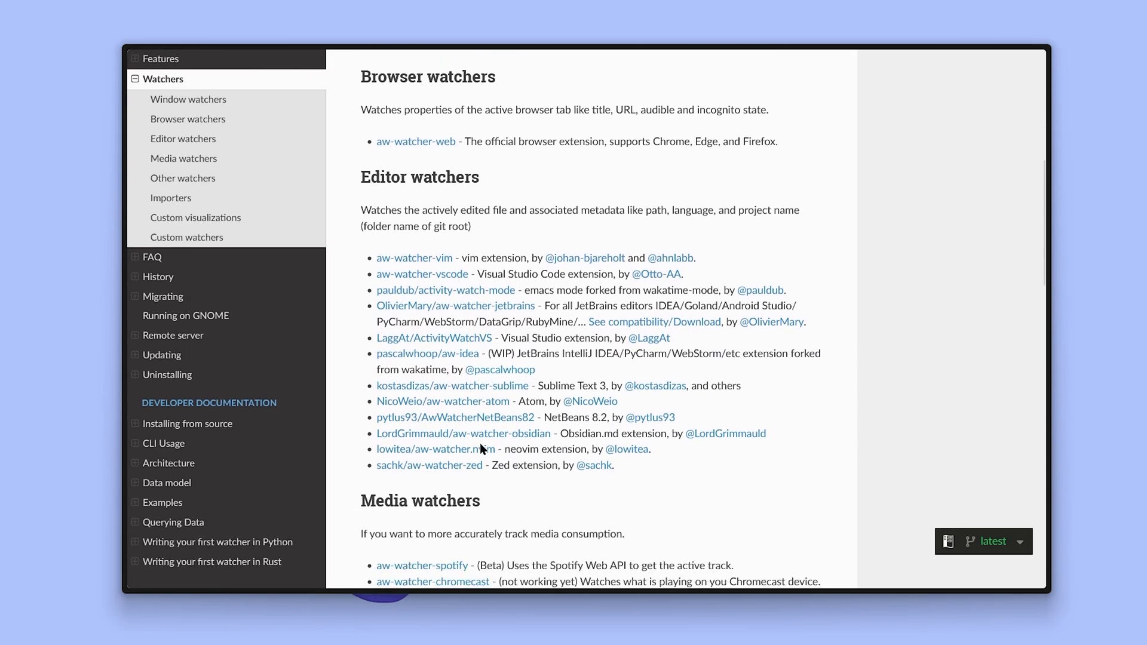
scroll(389, 358, down, 3)
Step: Scroll to Browser watchers and highlight aw-watcher-web's supported browsers
drag(361, 286, 403, 288)
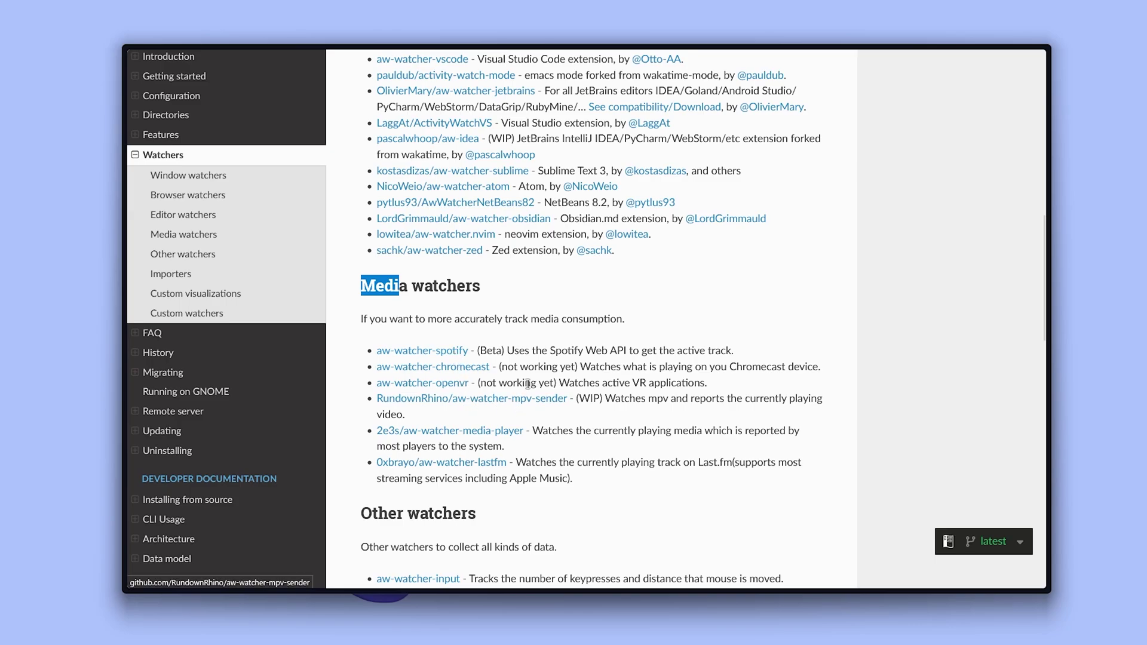
scroll(685, 494, down, 7)
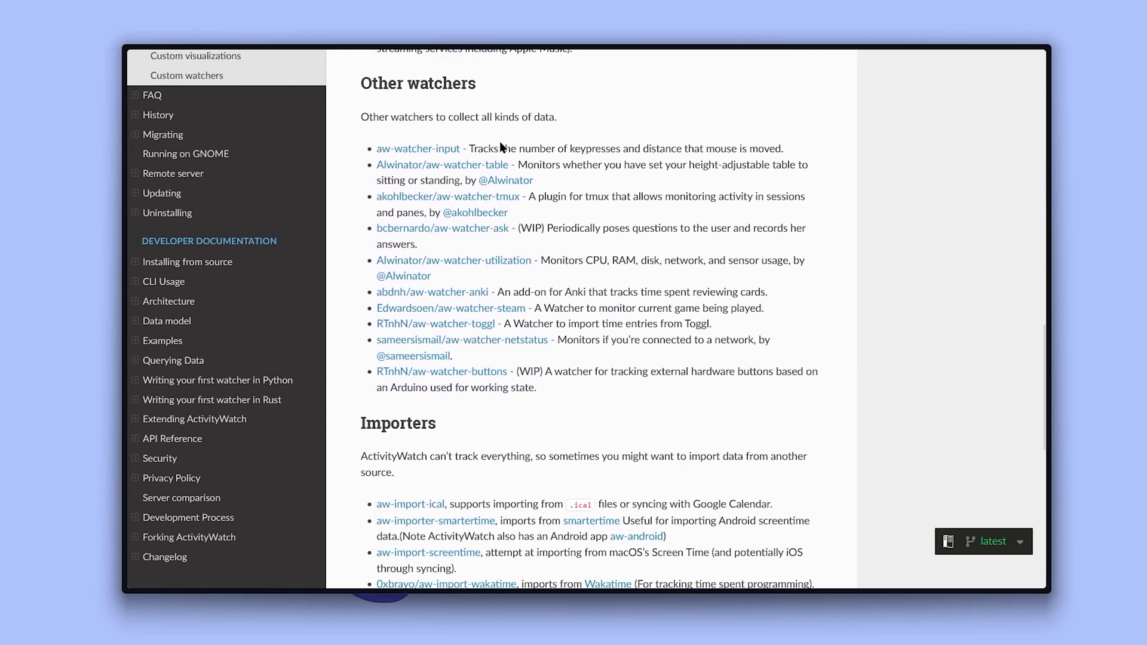
scroll(590, 303, down, 6)
scroll(615, 370, up, 20)
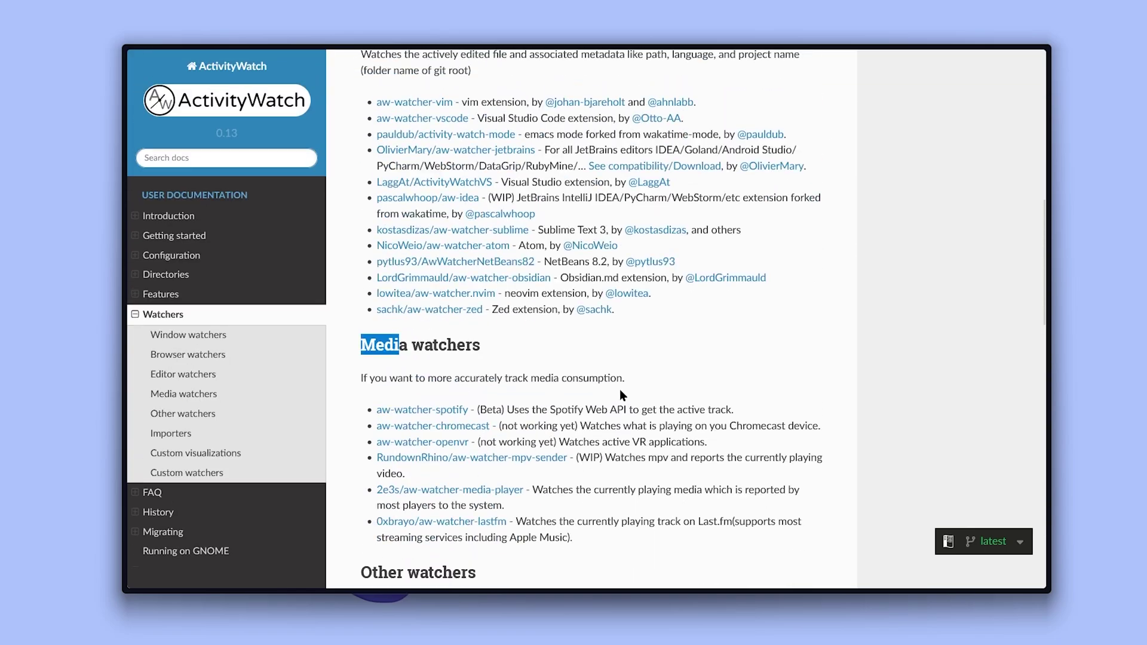
scroll(619, 390, up, 3)
scroll(619, 389, down, 1)
drag(361, 435, 499, 441)
scroll(500, 438, down, 1)
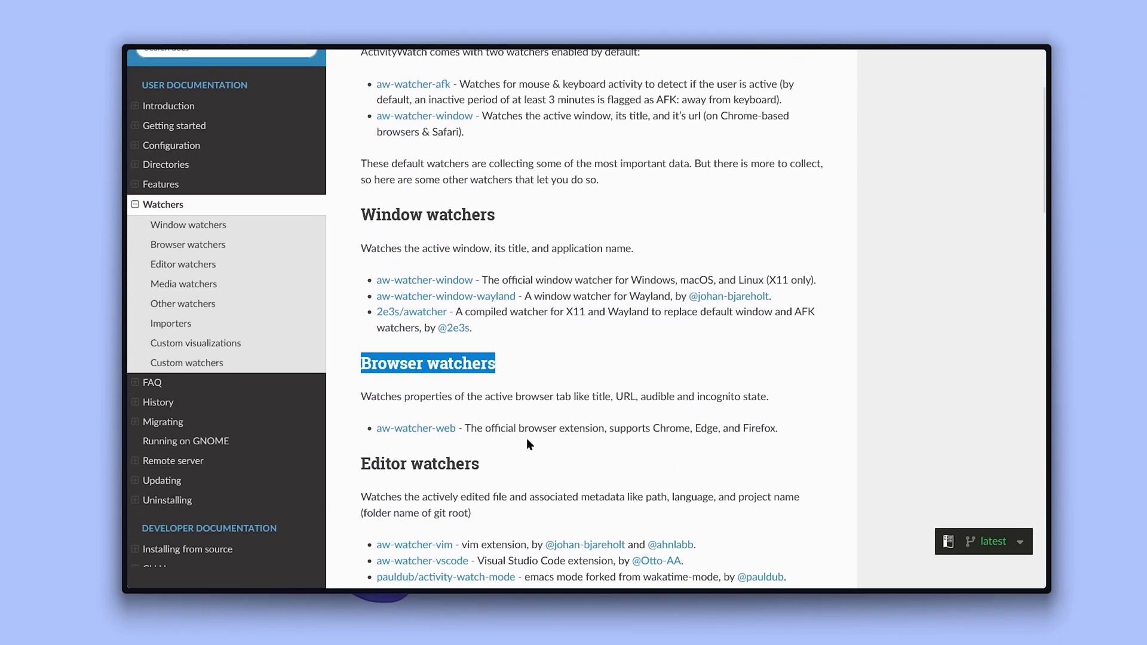
drag(651, 430, 751, 444)
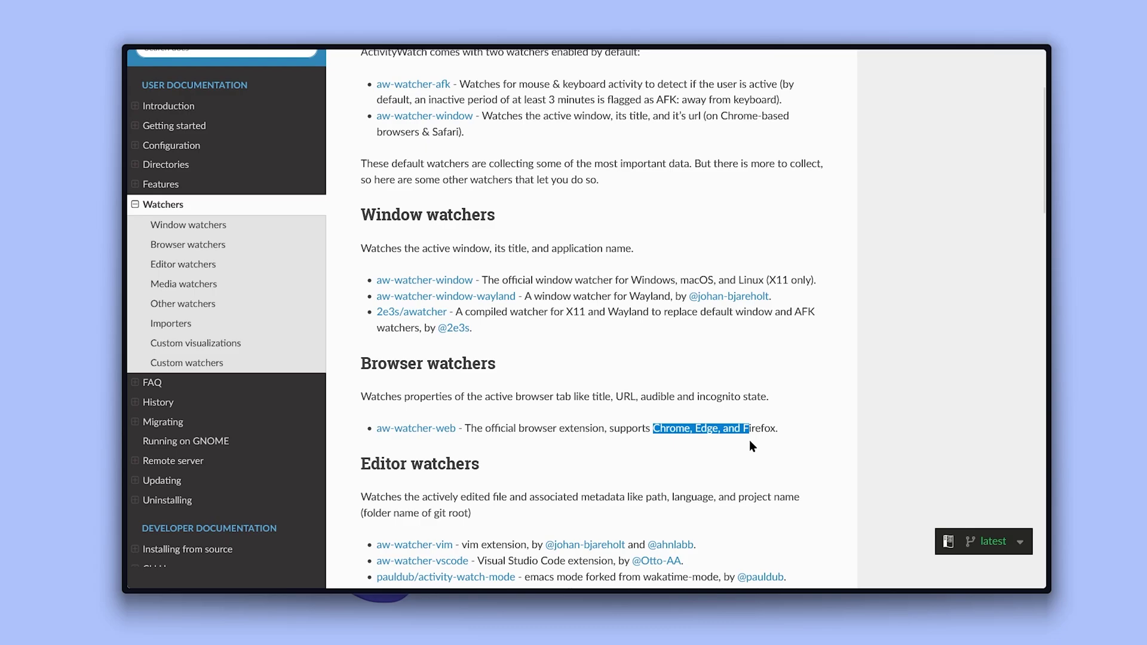
click(410, 429)
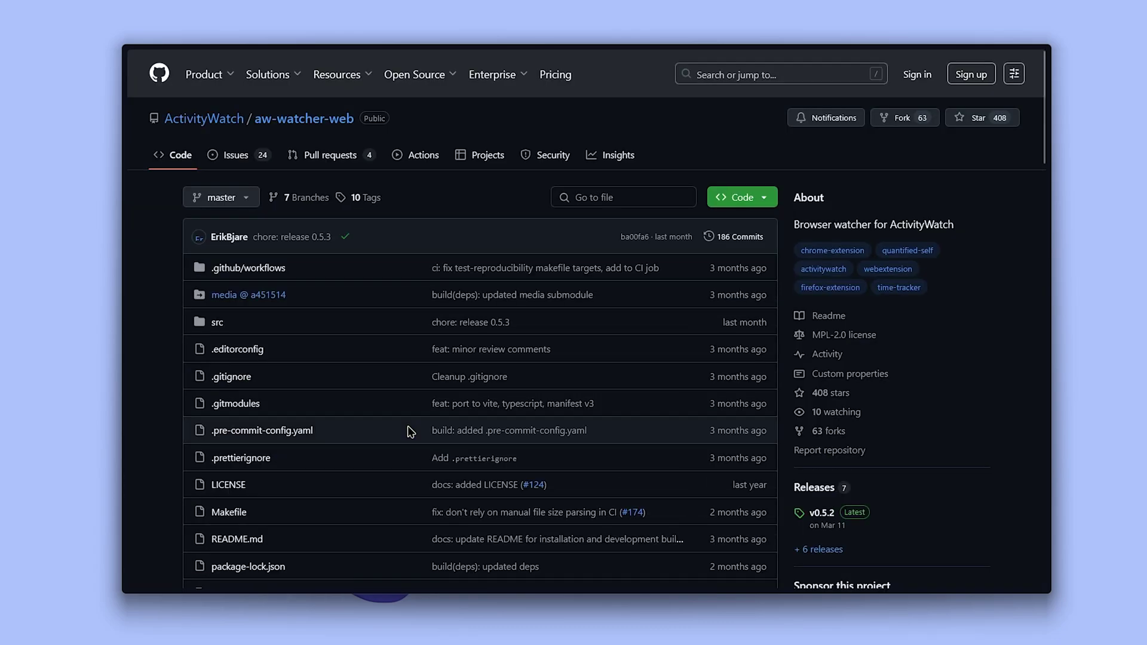
scroll(640, 444, down, 10)
scroll(642, 444, down, 3)
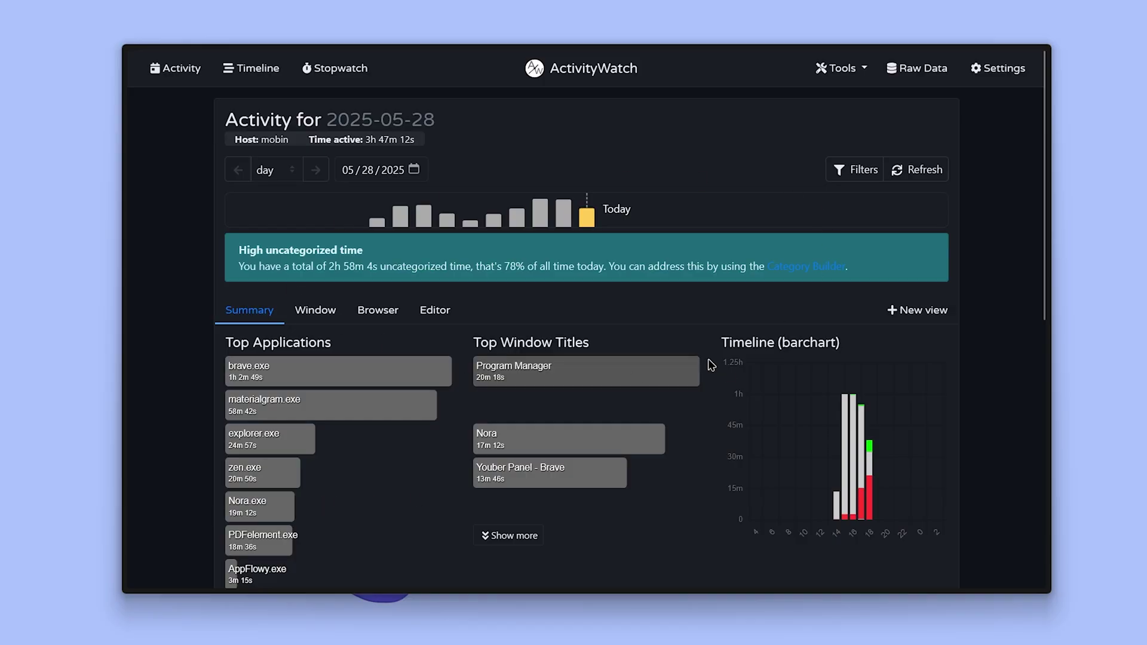
Step: Check the monthly Browser, Window and Editor tabs, then review Top Applications on Summary
scroll(400, 306, down, 3)
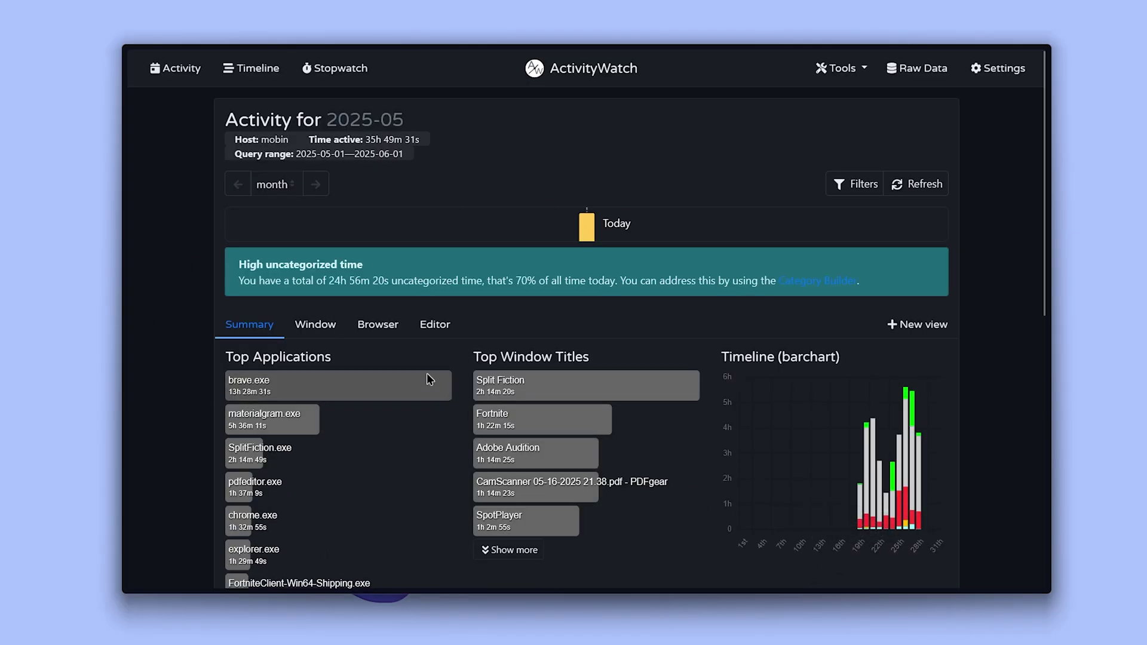
click(379, 327)
click(320, 329)
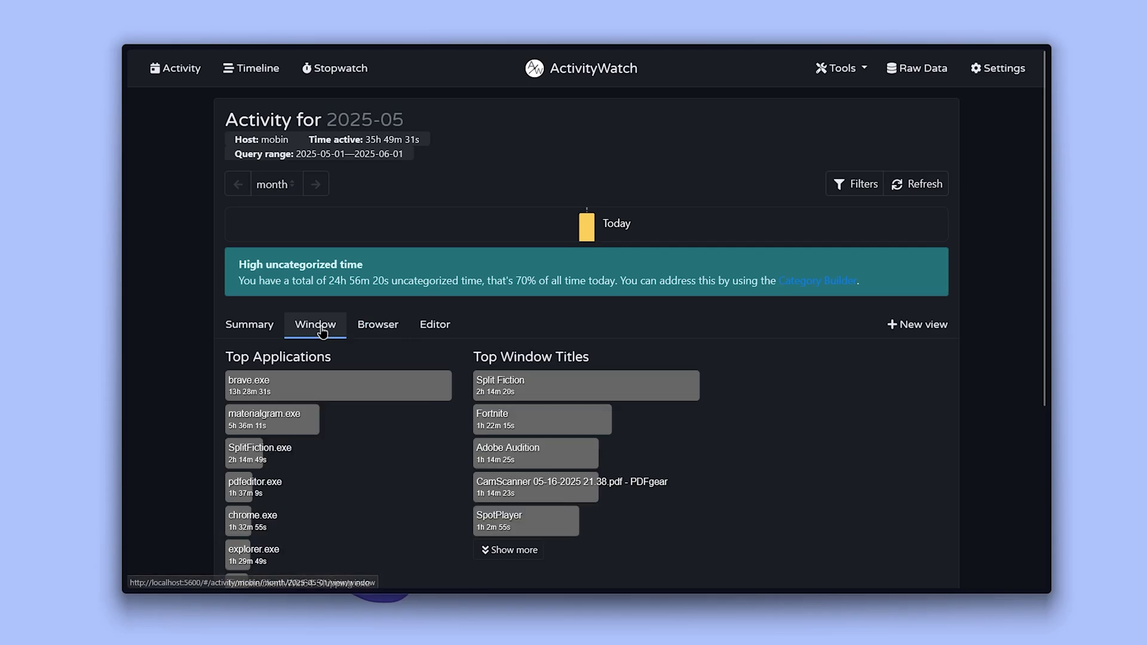
click(435, 327)
click(268, 330)
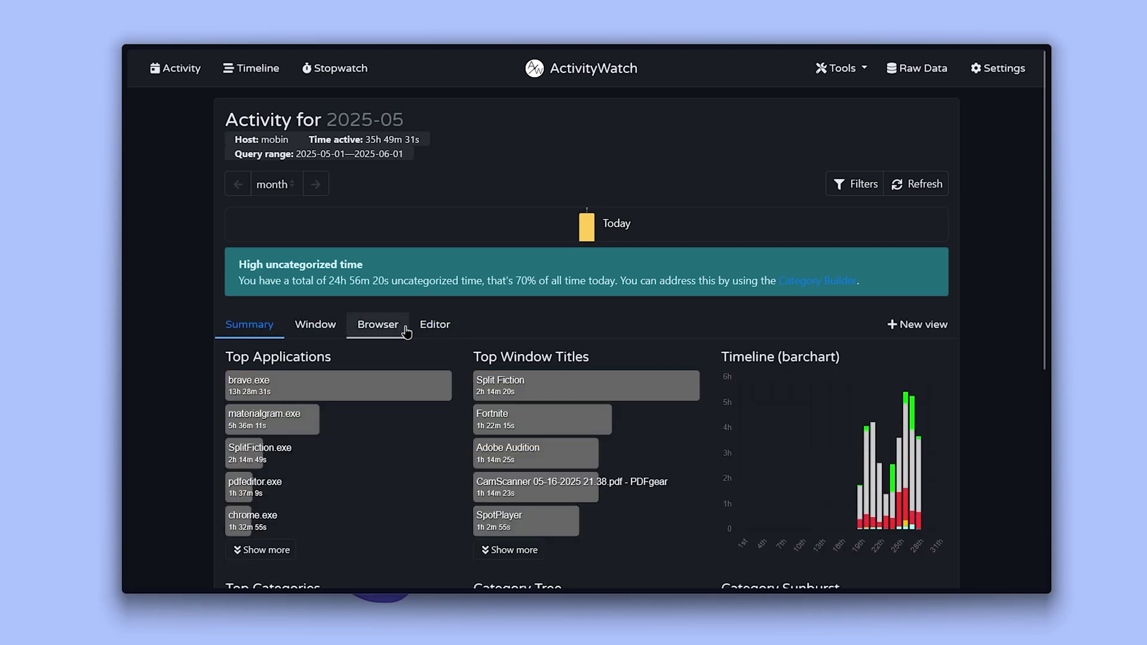
scroll(430, 325, down, 2)
drag(223, 222, 346, 219)
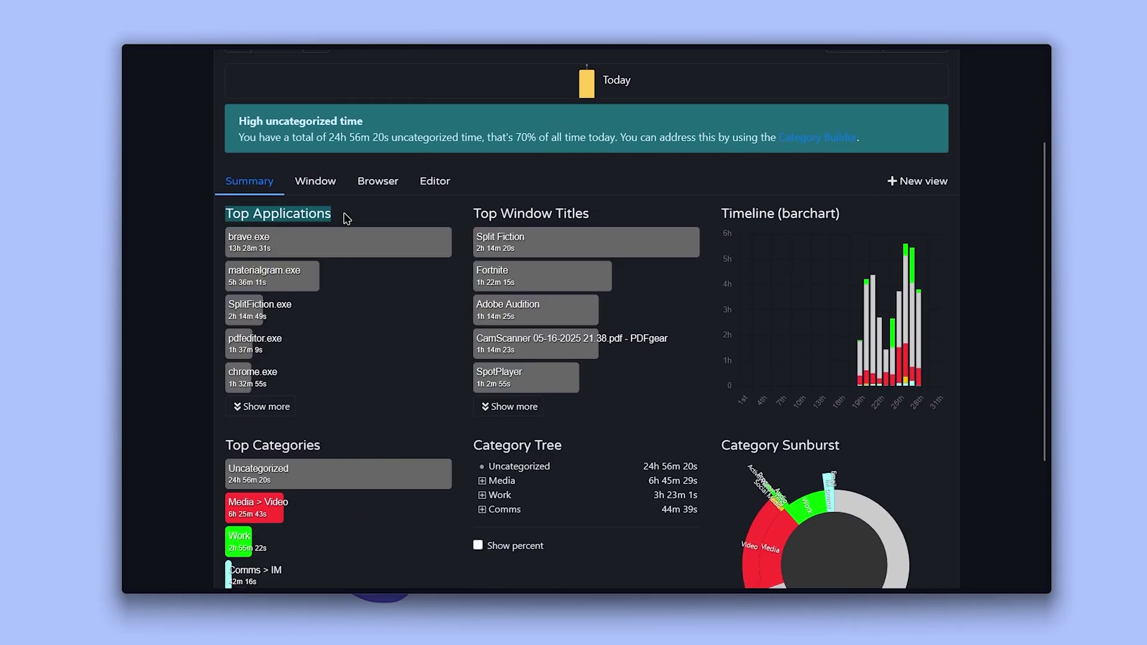
click(230, 306)
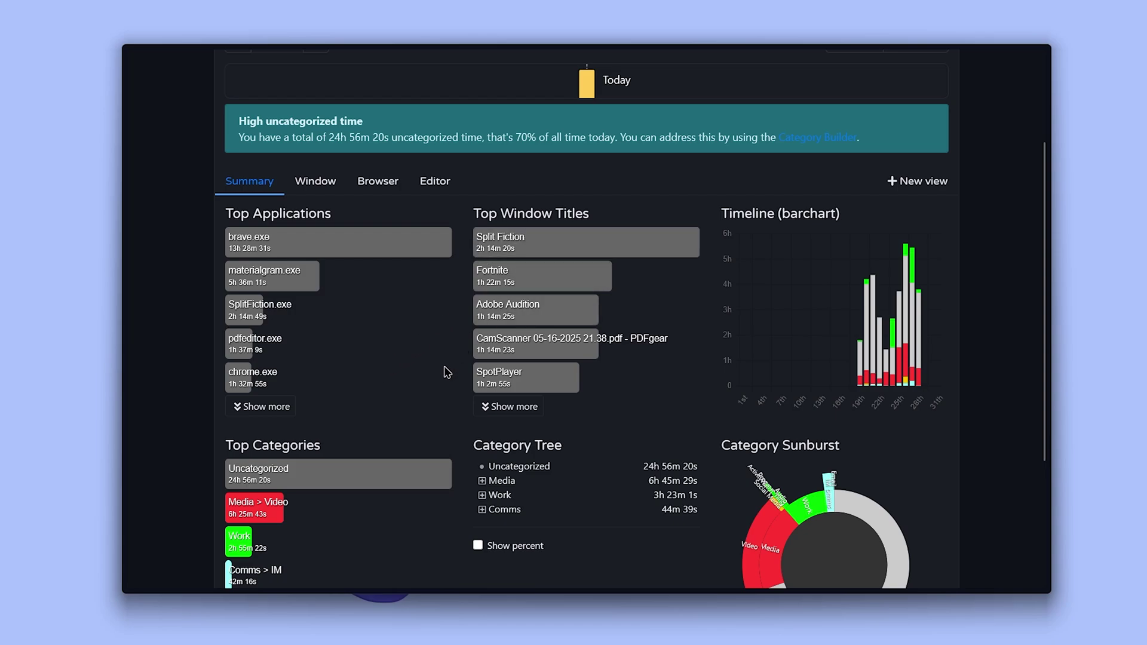
scroll(442, 378, down, 3)
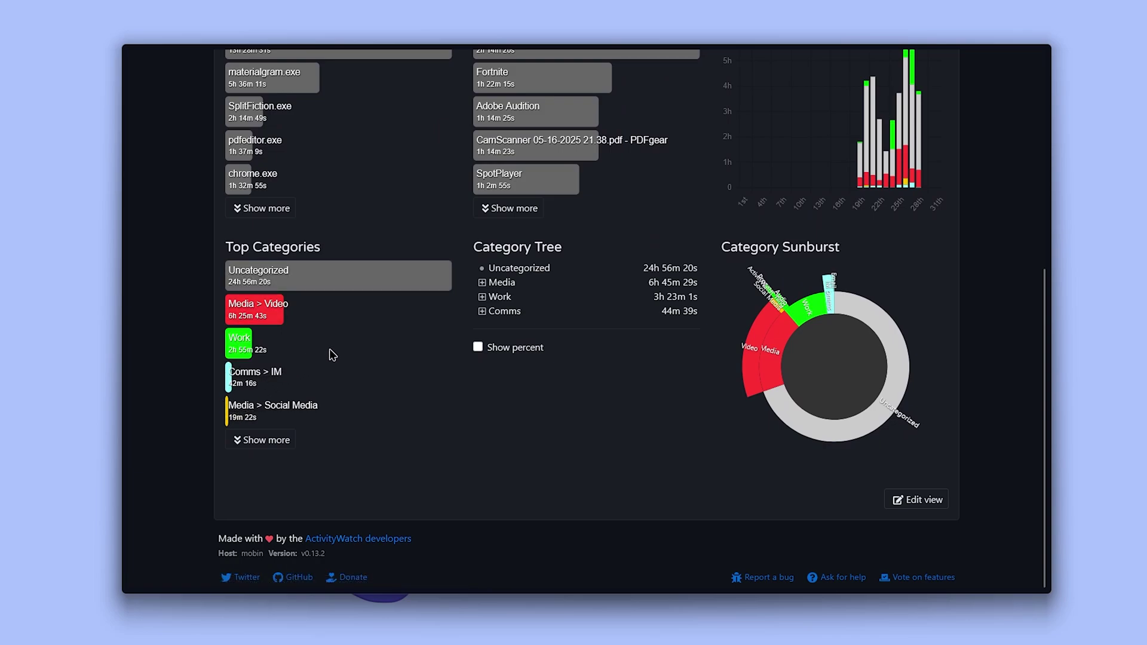
Step: Expand the Work category in the Category Tree to show Programming and Audio
scroll(333, 355, up, 2)
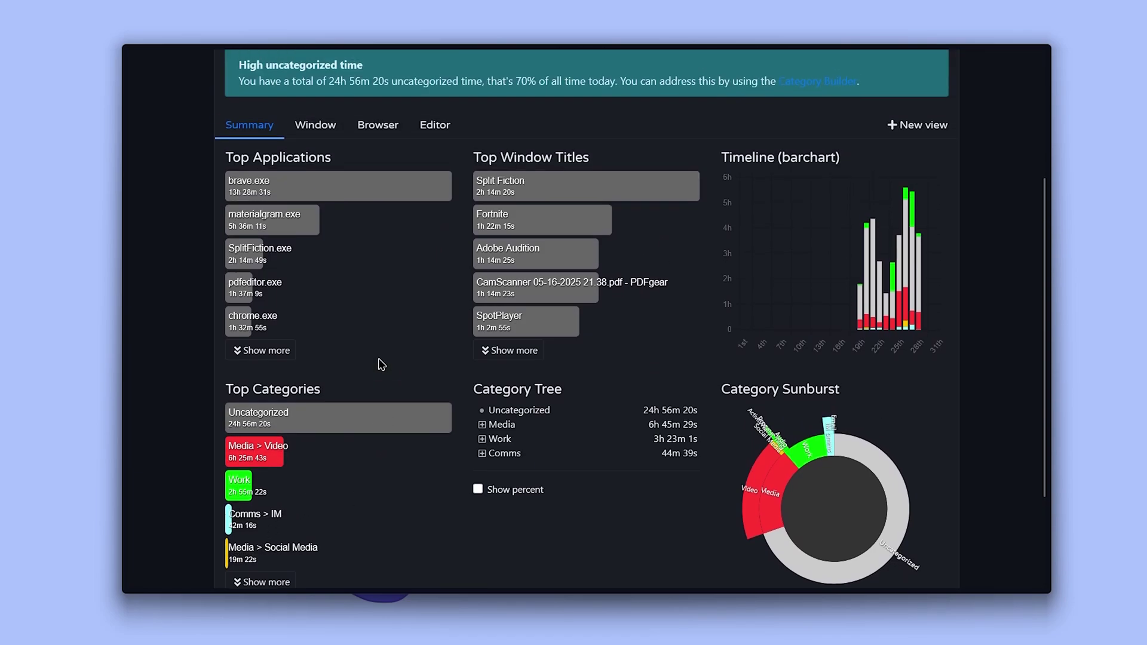
double_click(654, 425)
drag(700, 435, 703, 442)
click(645, 456)
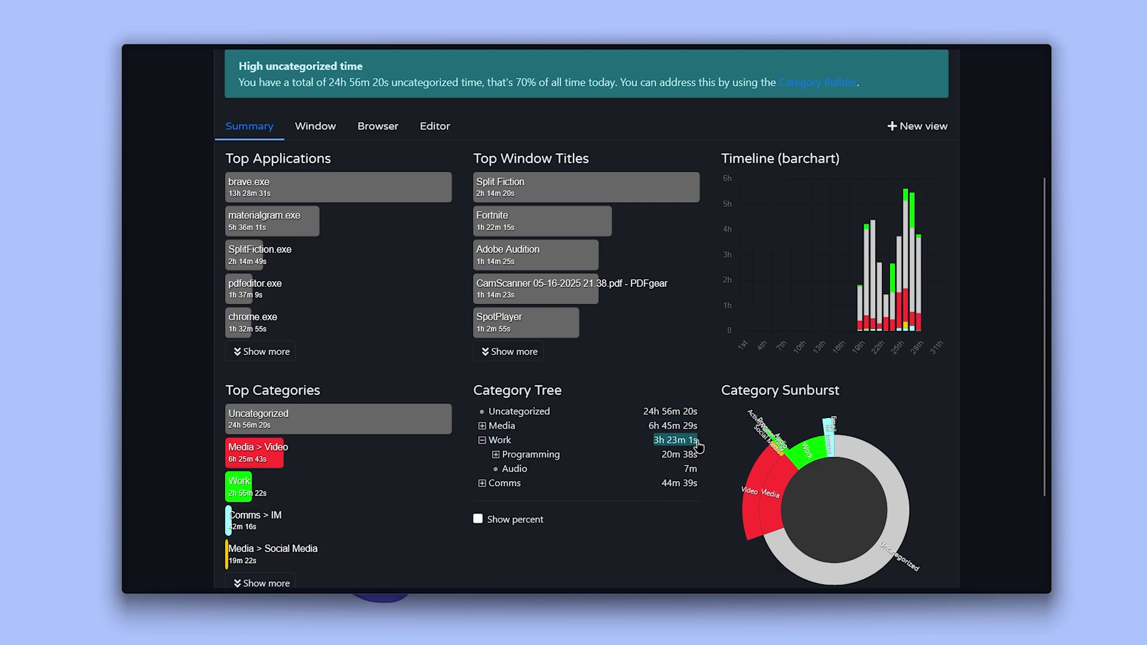
click(665, 536)
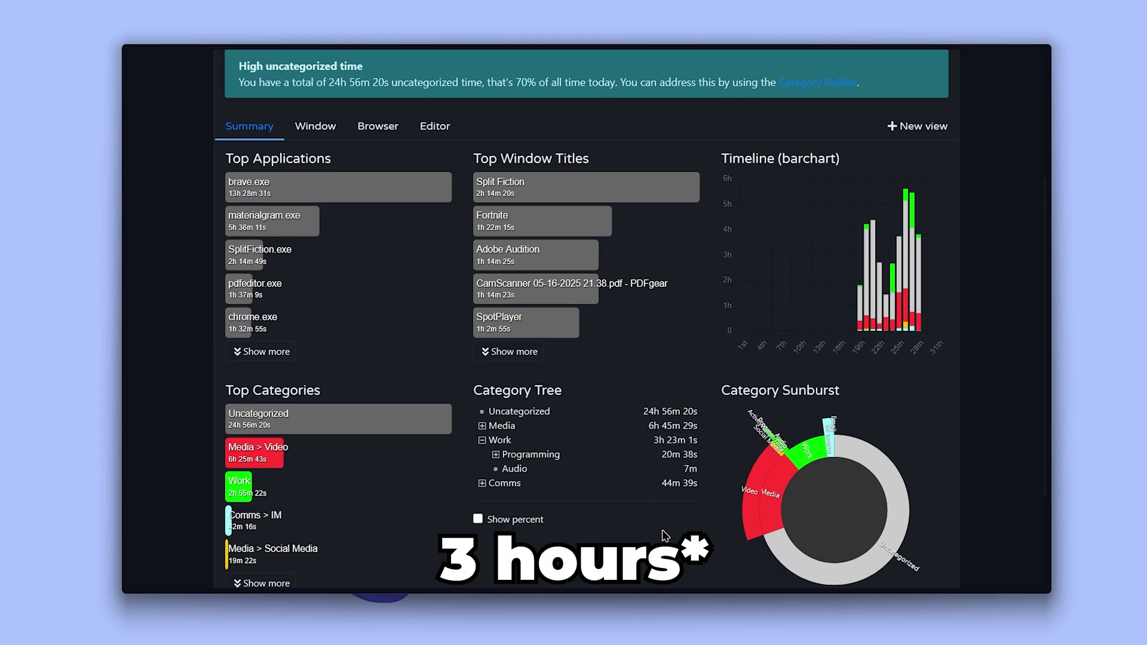
Step: Add a New class category to the categorization rules and cancel its edit dialog
scroll(665, 536, down, 2)
scroll(666, 536, up, 5)
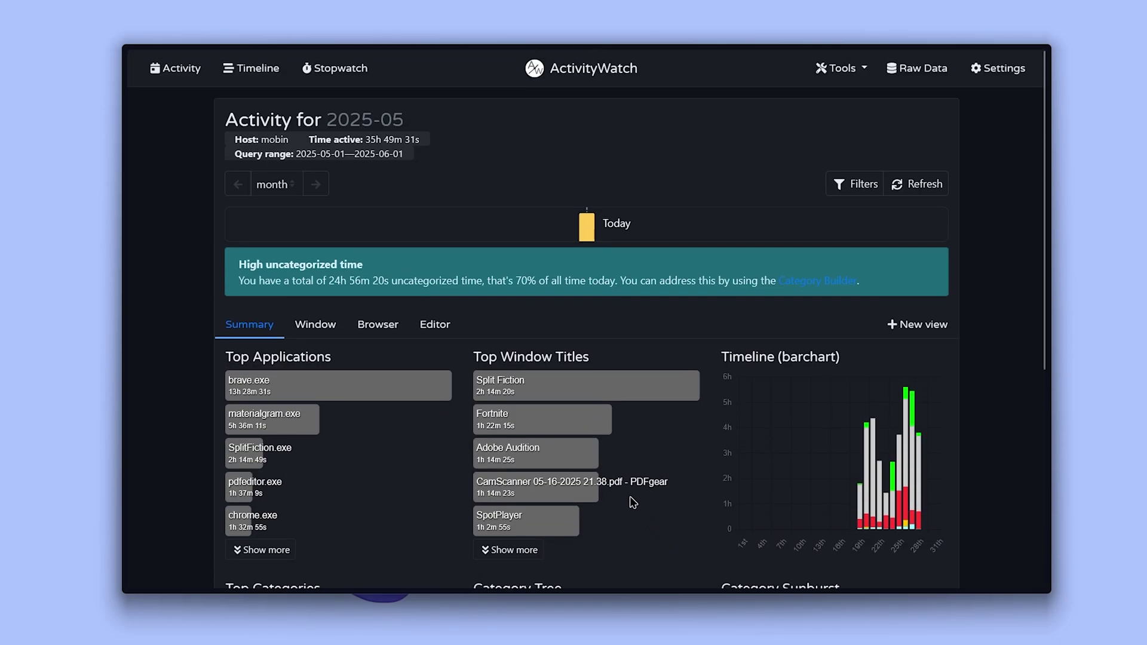
scroll(633, 502, down, 5)
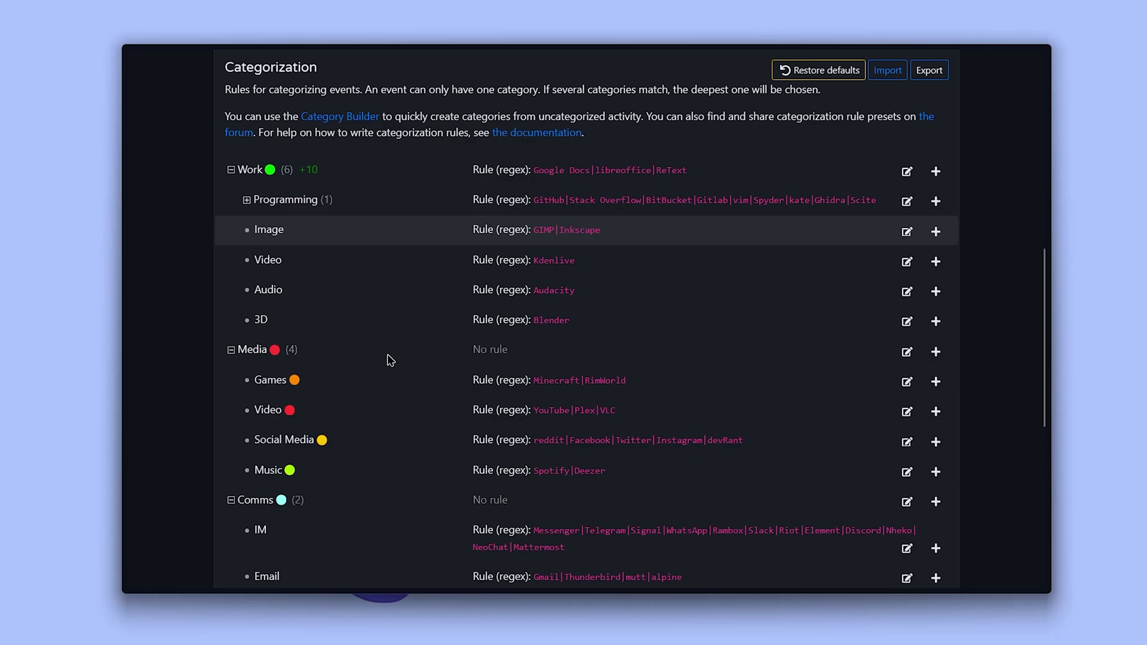
scroll(401, 322, down, 1)
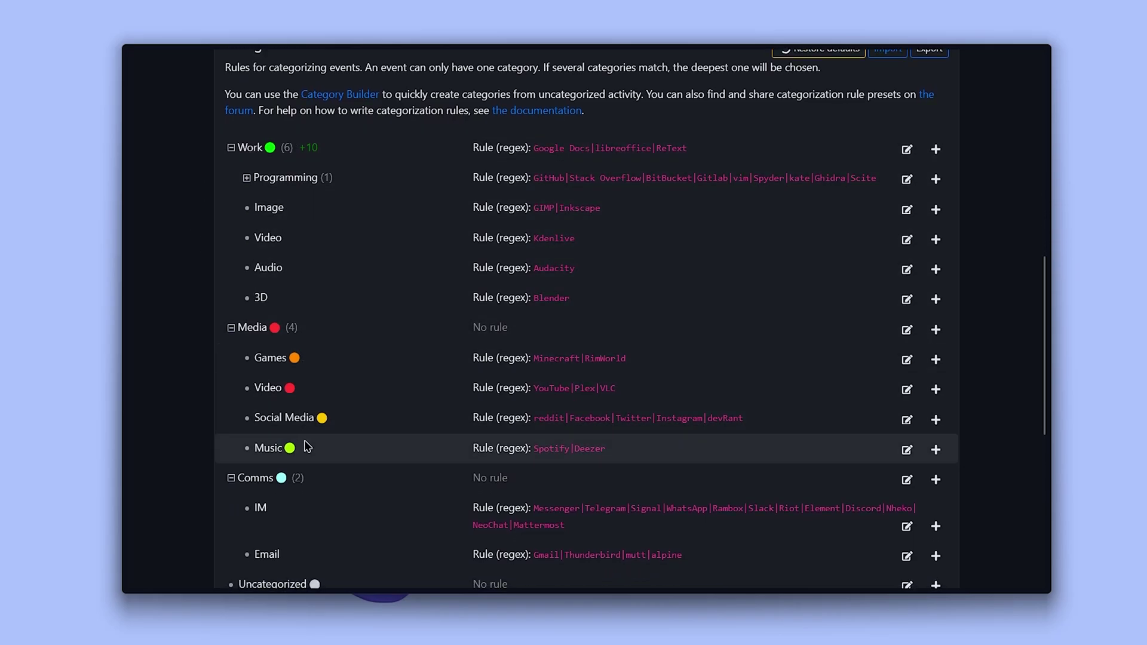
scroll(312, 465, down, 1)
scroll(311, 465, down, 2)
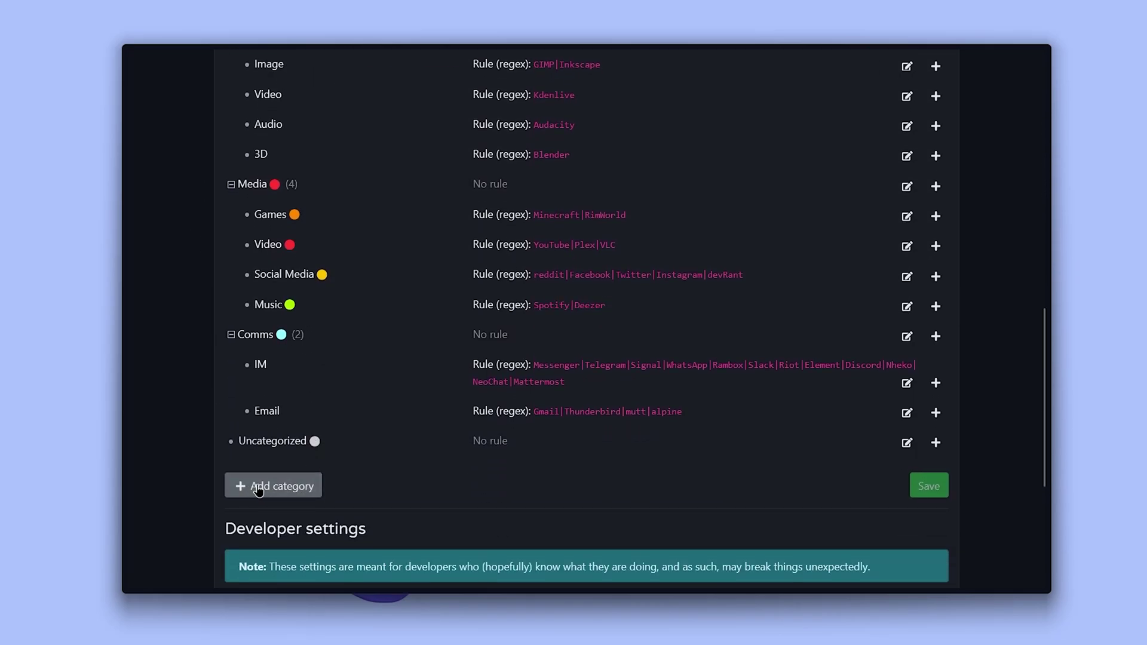
click(301, 487)
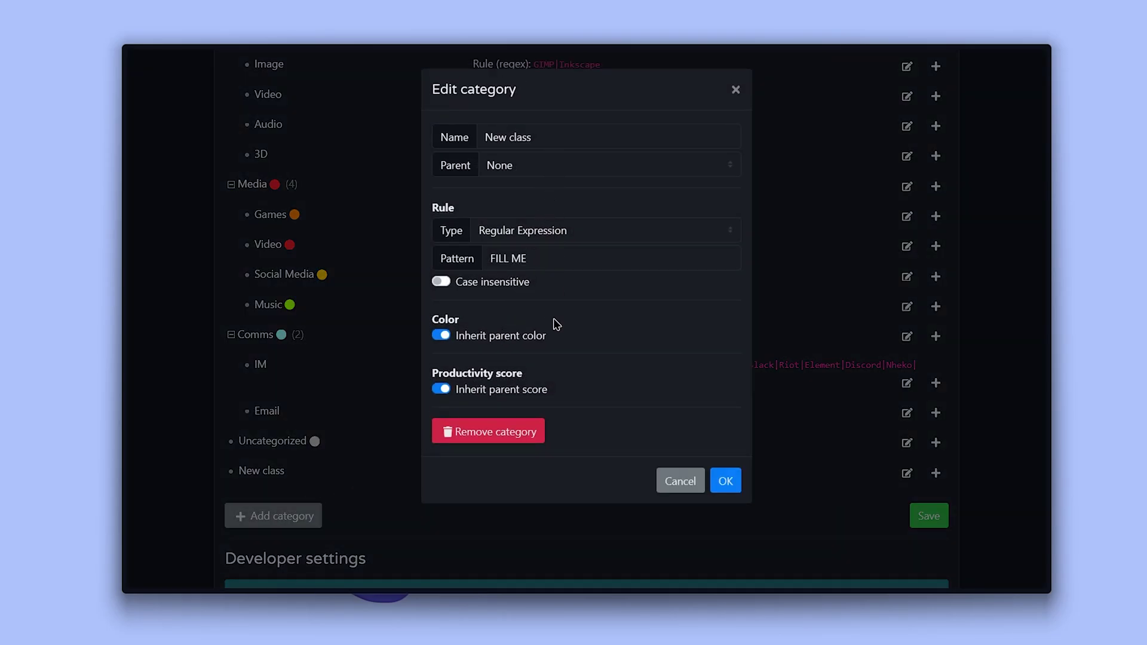
click(684, 486)
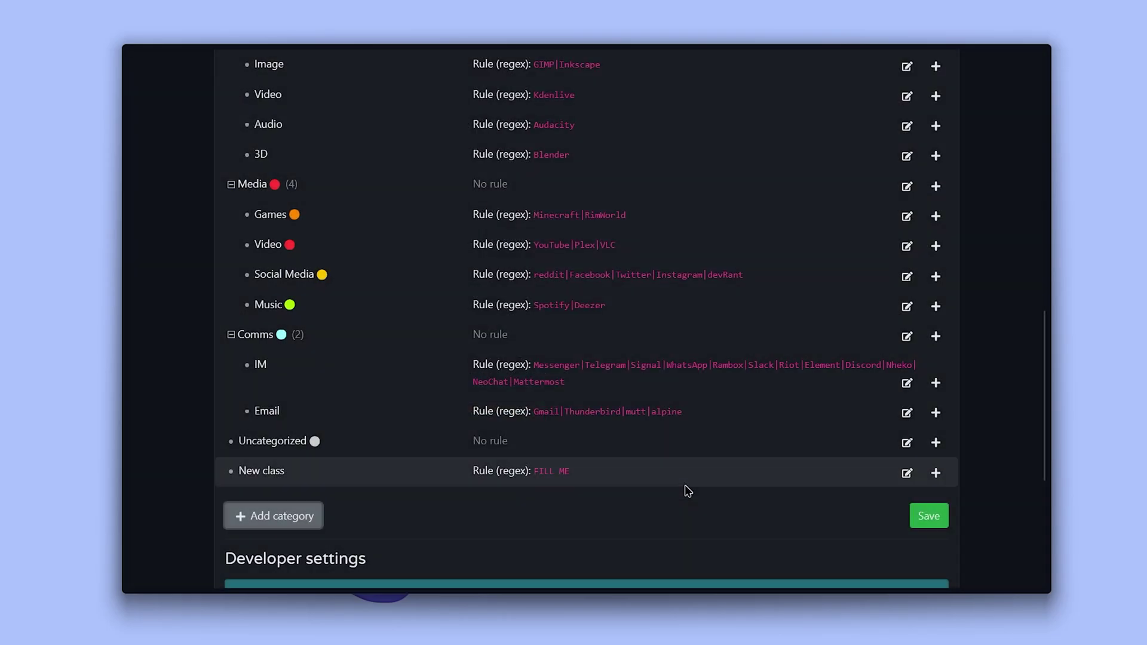
scroll(686, 492, up, 12)
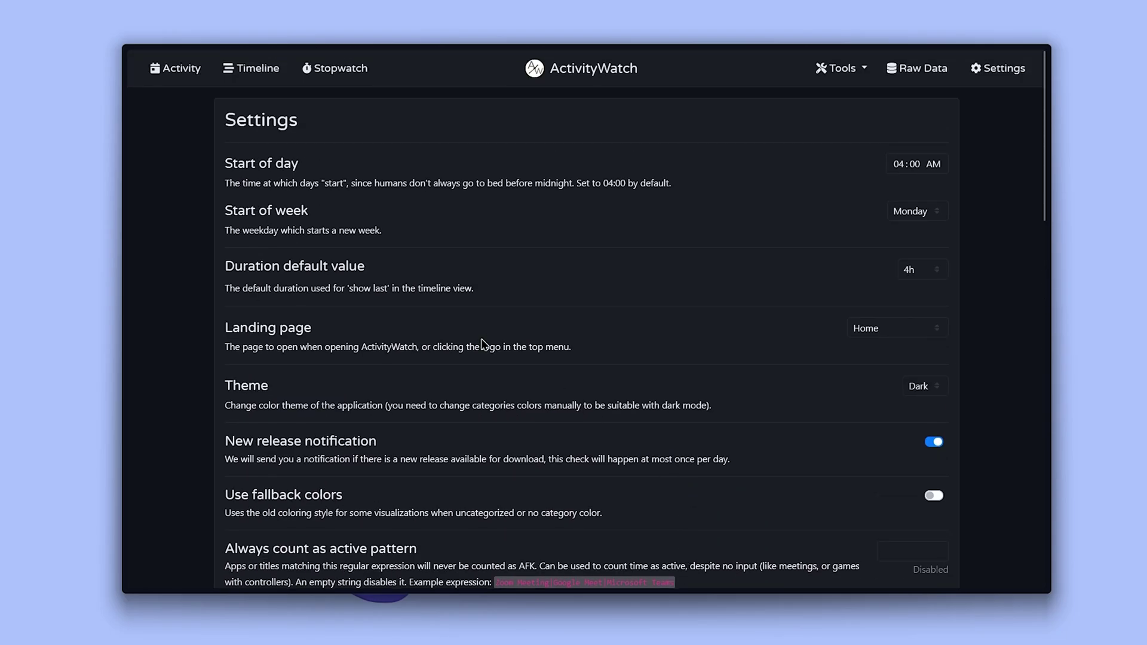
Step: Start and stop a stopwatch timer for 'uni project'
click(361, 73)
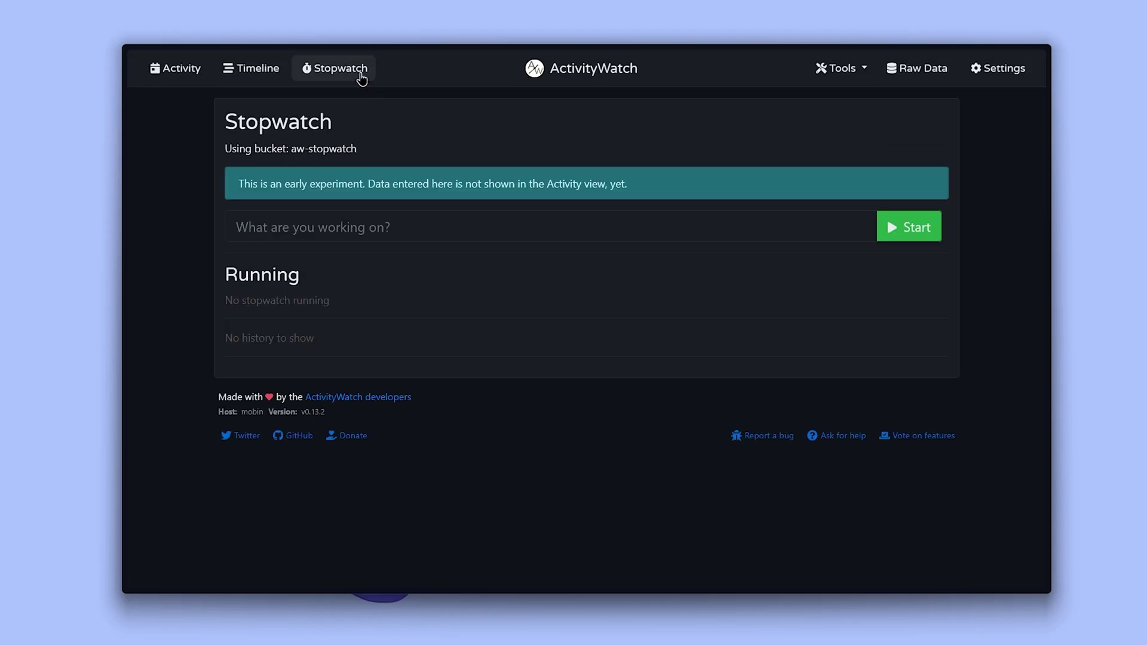
click(253, 226)
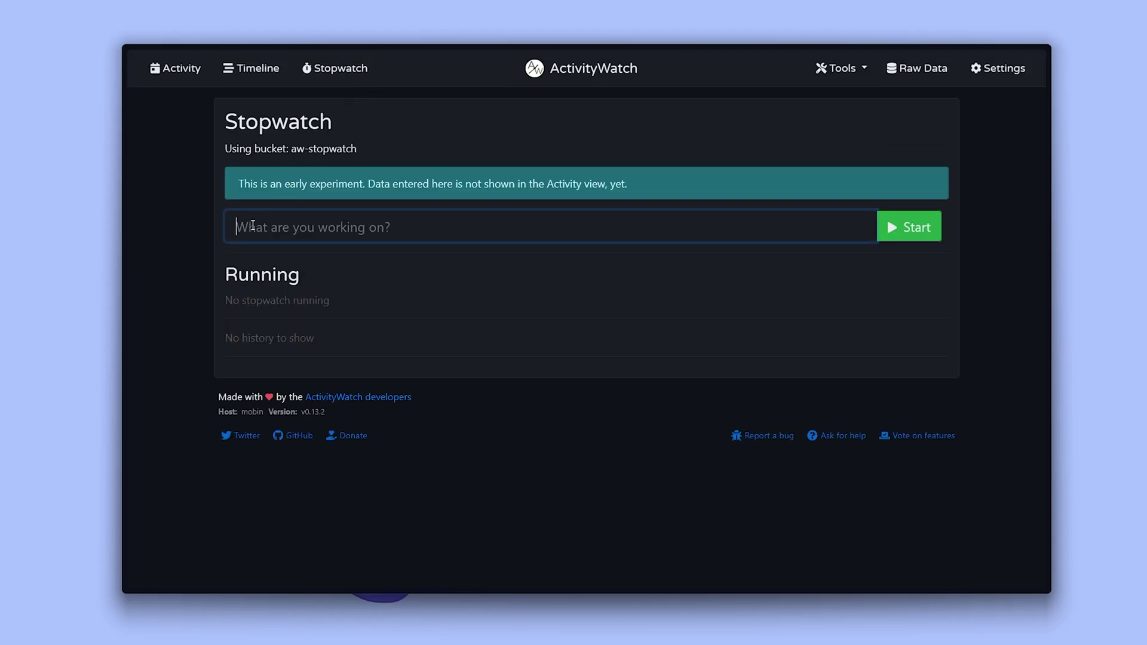
text(uni project)
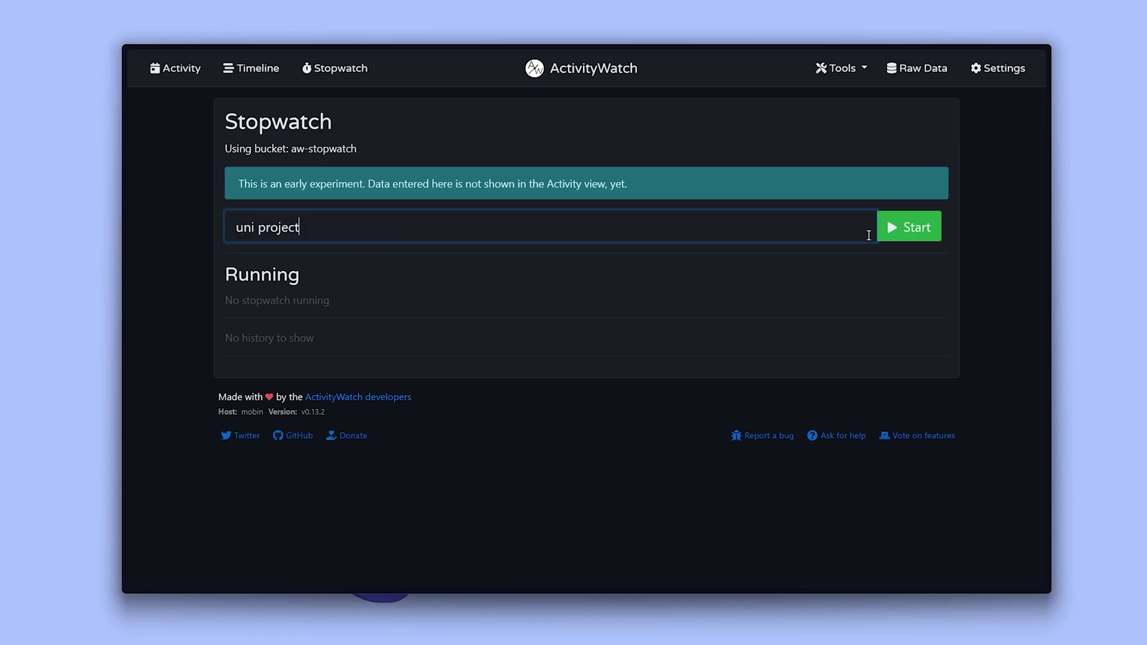
click(903, 233)
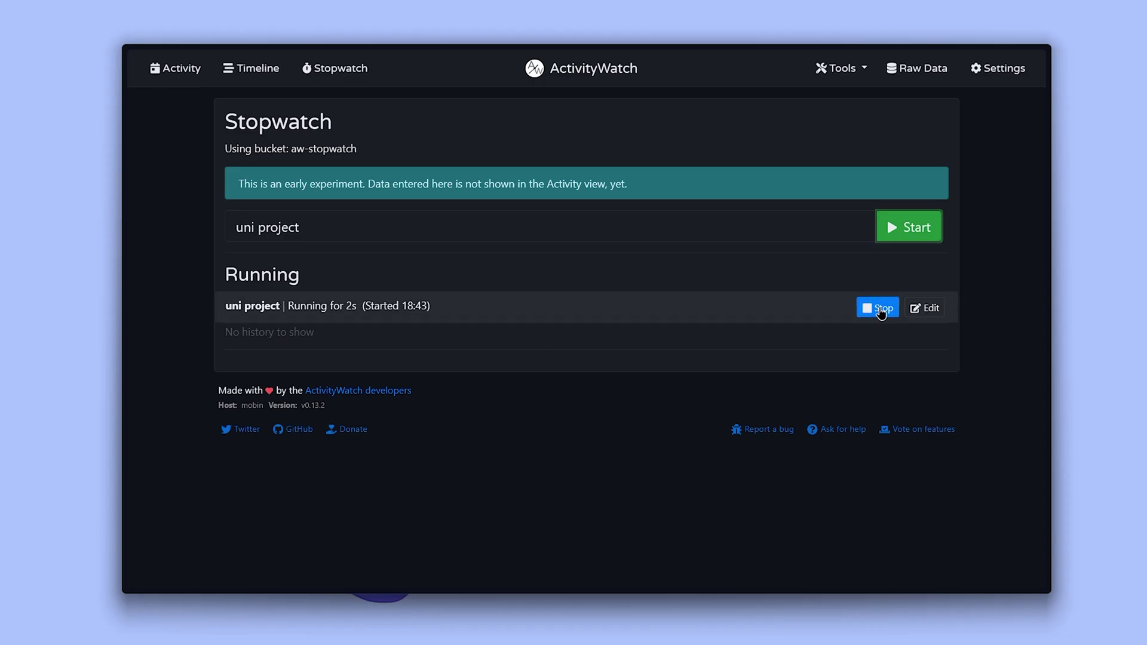
click(877, 308)
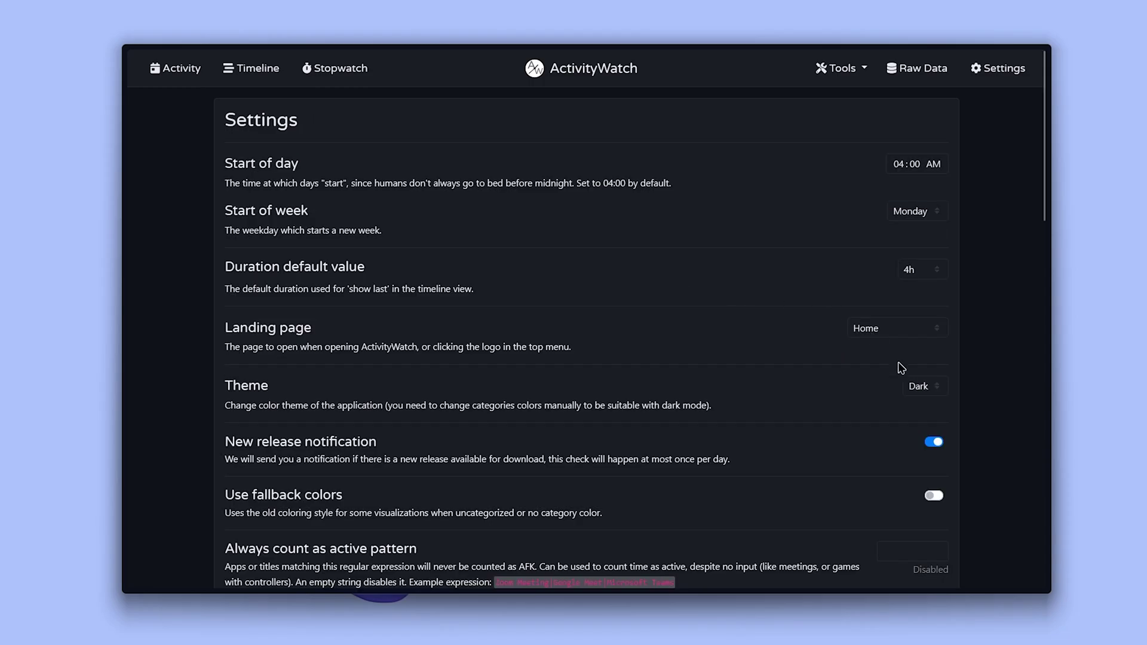
Step: Switch the theme to Light, then back to Dark
click(931, 388)
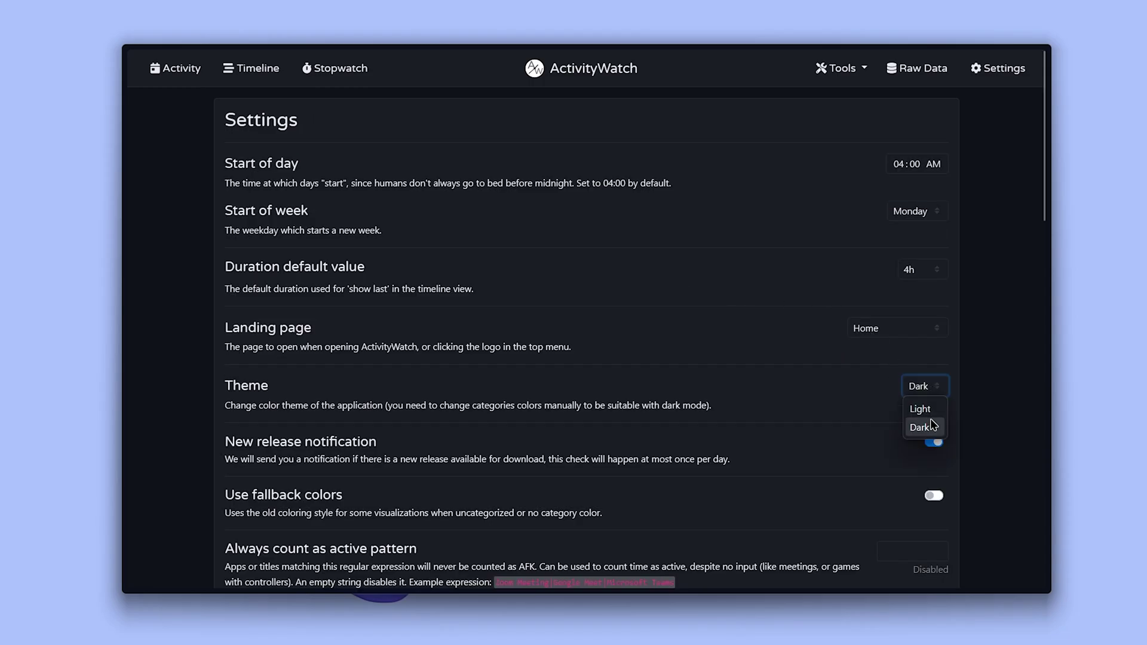
click(931, 407)
click(931, 388)
click(920, 425)
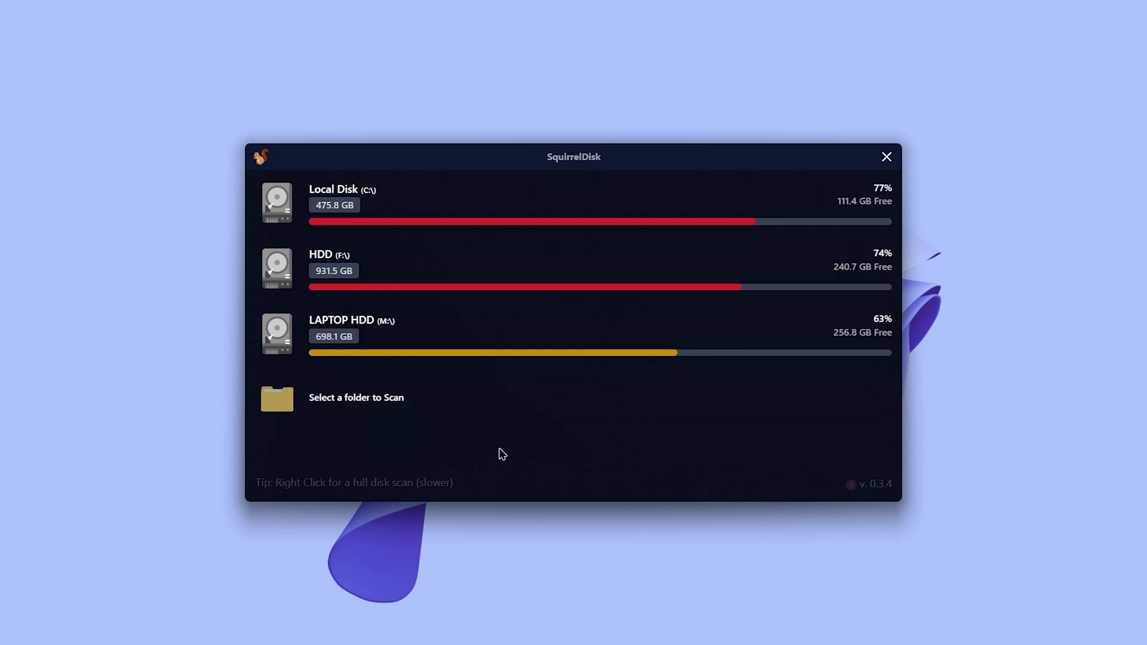
Step: Scan HDD (F:) to map its 689.71 GB, led by the 394.59 GB games folder
click(461, 285)
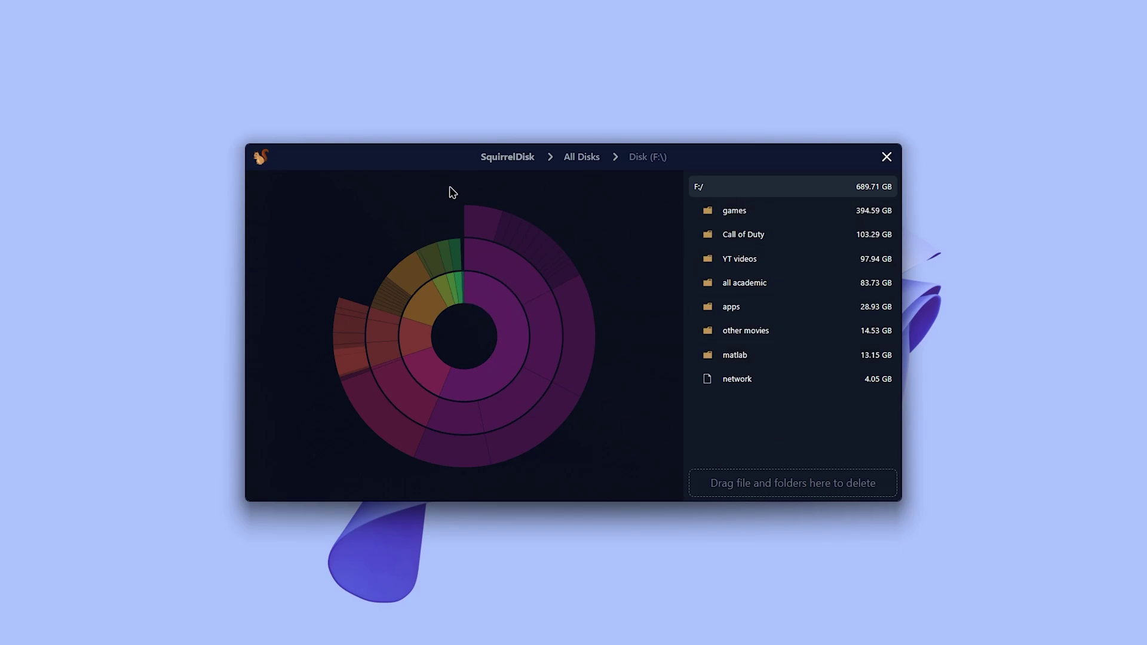
Step: Mark the matlab folder for deletion, cancel it, and view matlab's contents
drag(767, 355, 790, 490)
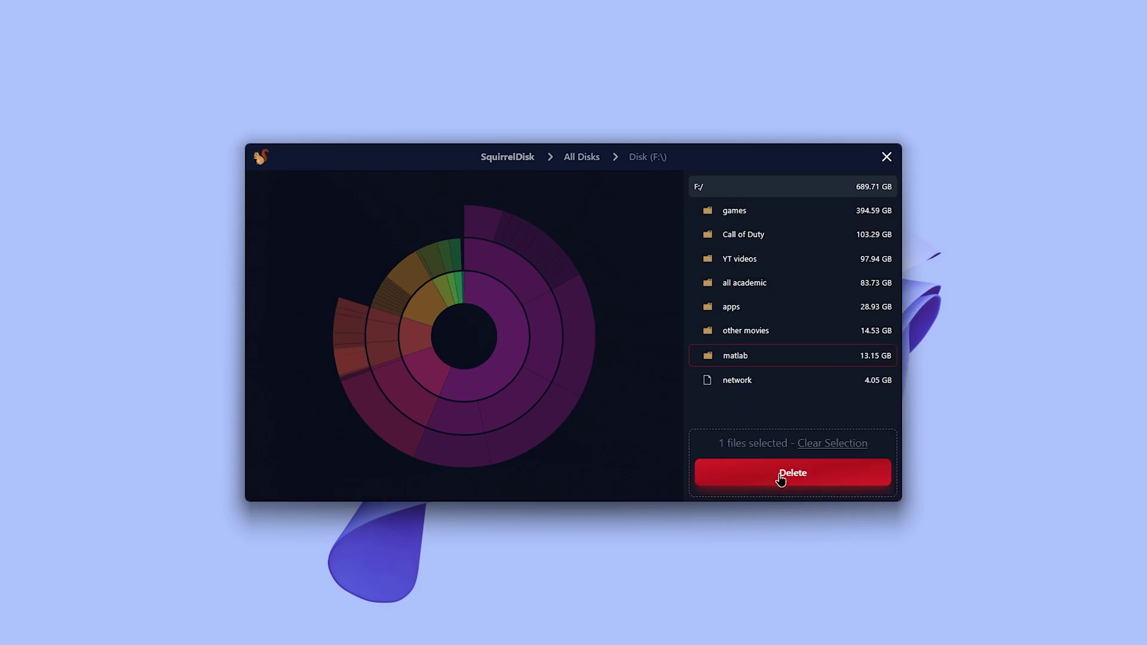
click(832, 480)
click(780, 301)
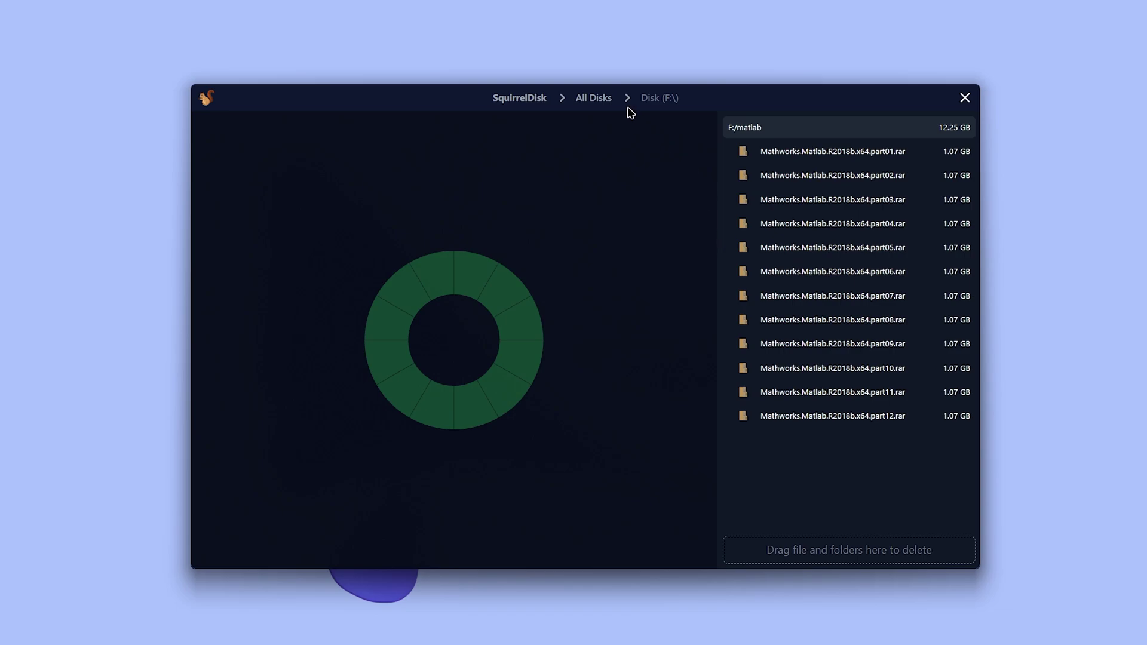
Step: From the F: root, drill into Red Dead Redemption 2/x64/audio/sfx
click(744, 132)
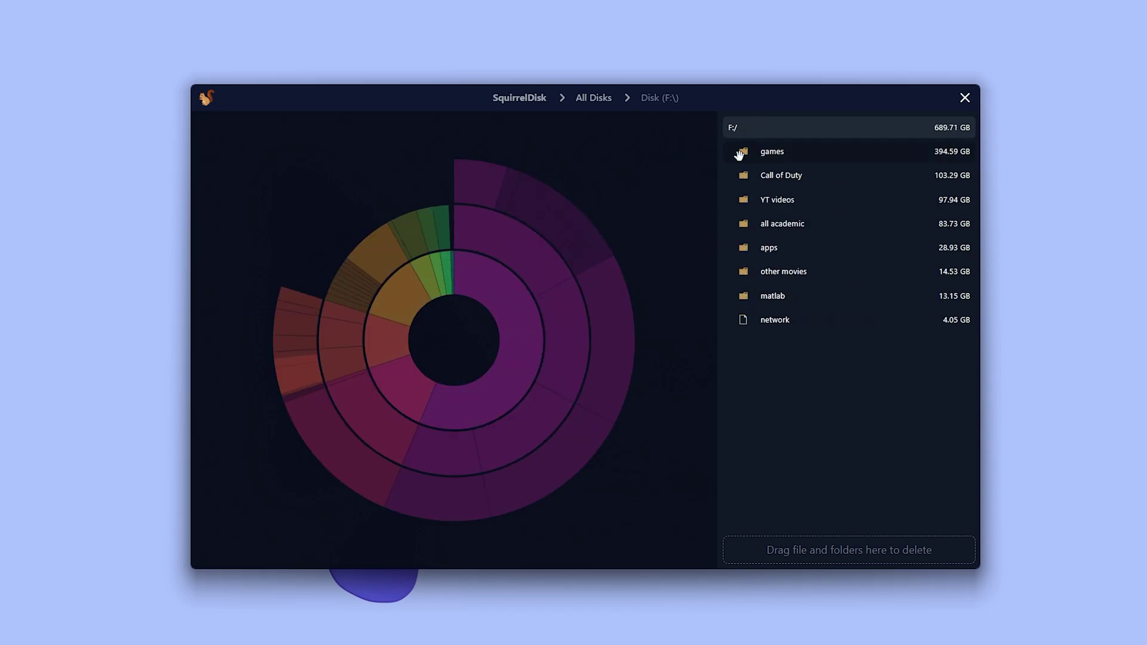
mouse_move(454, 413)
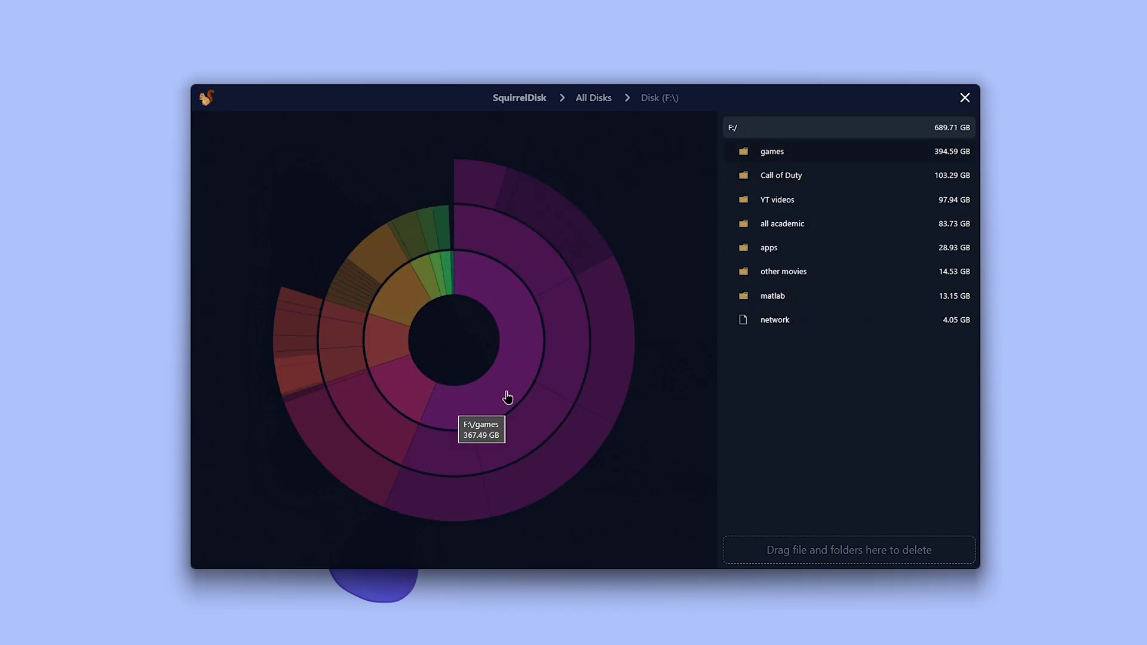
mouse_move(541, 408)
mouse_move(620, 389)
click(539, 274)
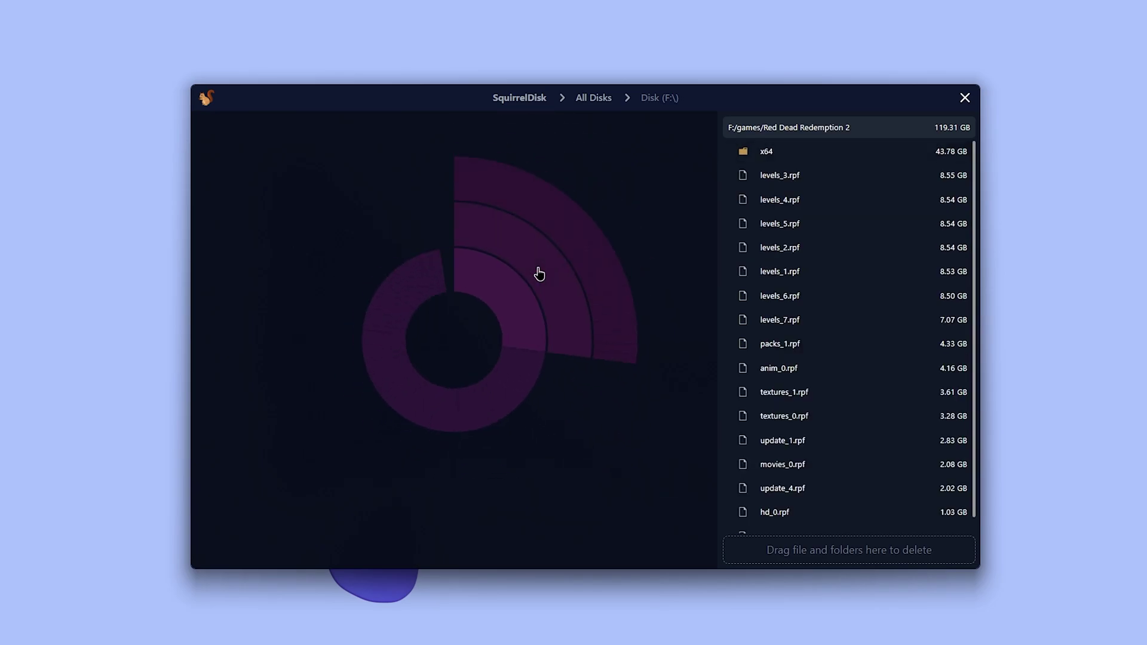
click(507, 289)
click(510, 290)
click(511, 292)
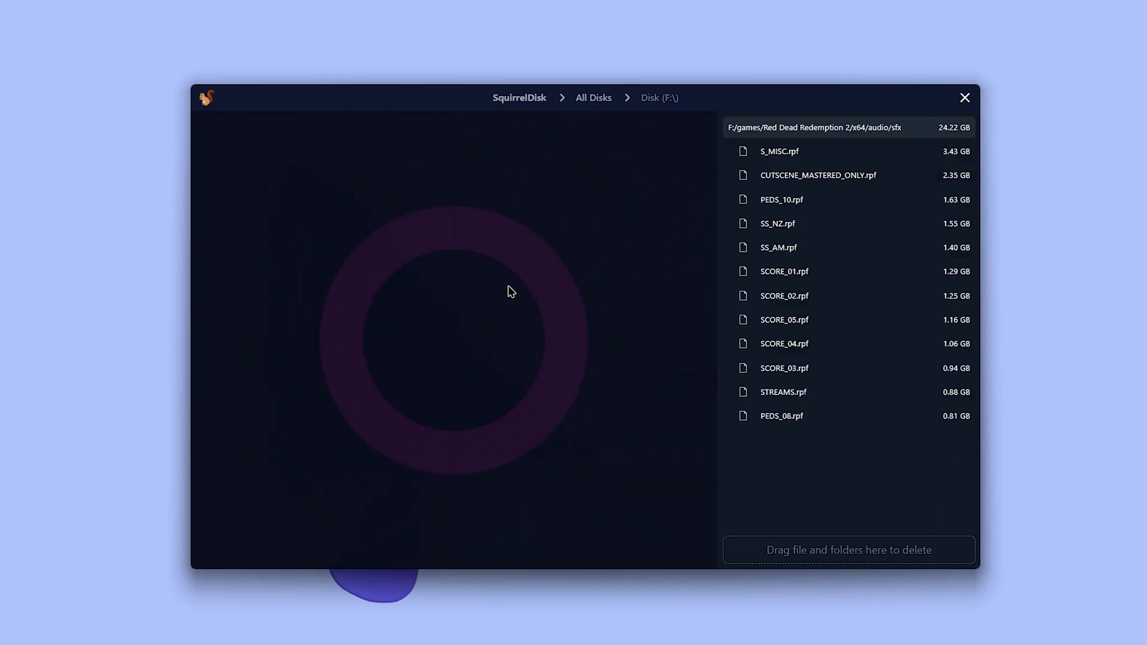
Step: Climb back up from sfx to the games folder
click(766, 136)
click(766, 136)
click(767, 137)
click(768, 138)
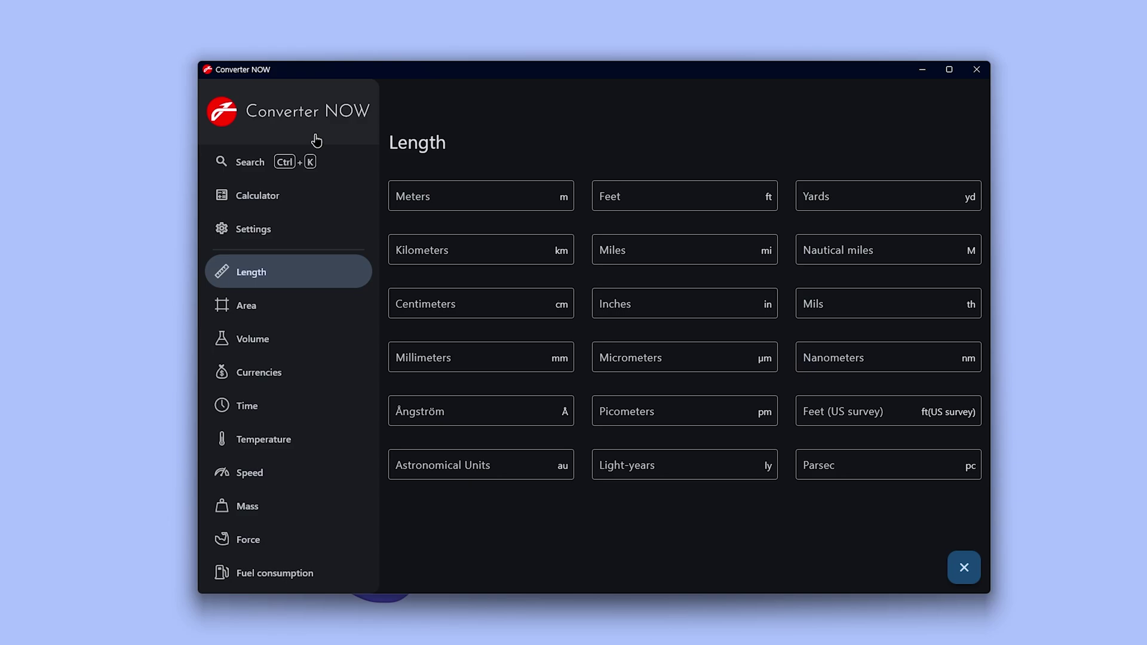
Step: Enter 12 in the Meters field and review its feet, yards and centimeter equivalents
click(429, 195)
text(10)
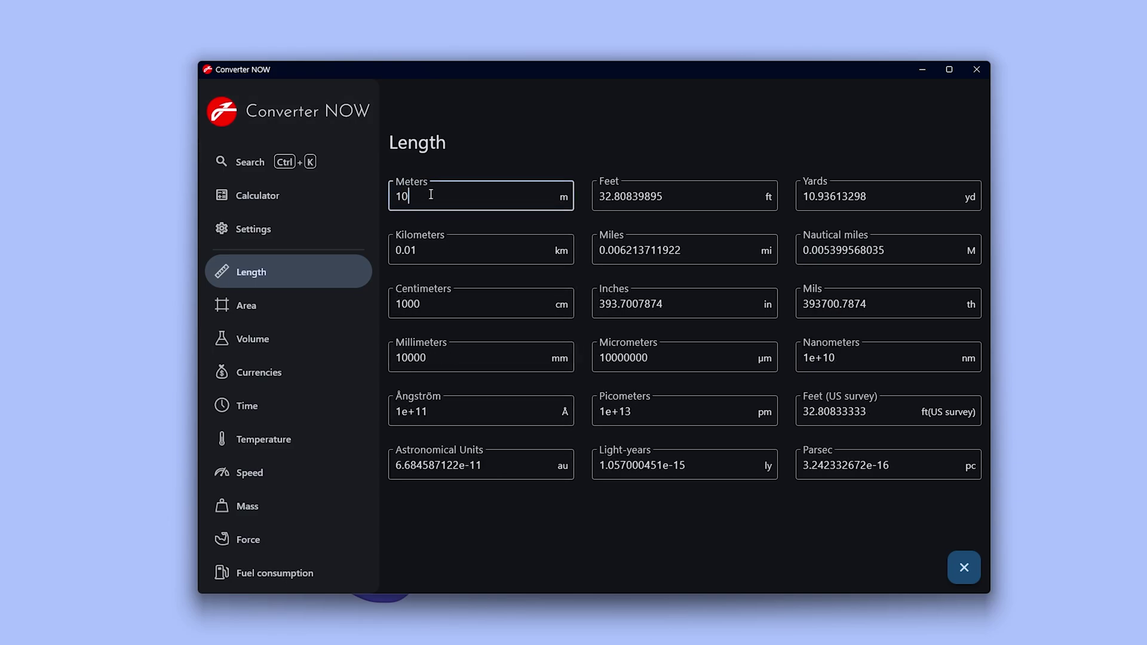
key(BackSpace)
text(2)
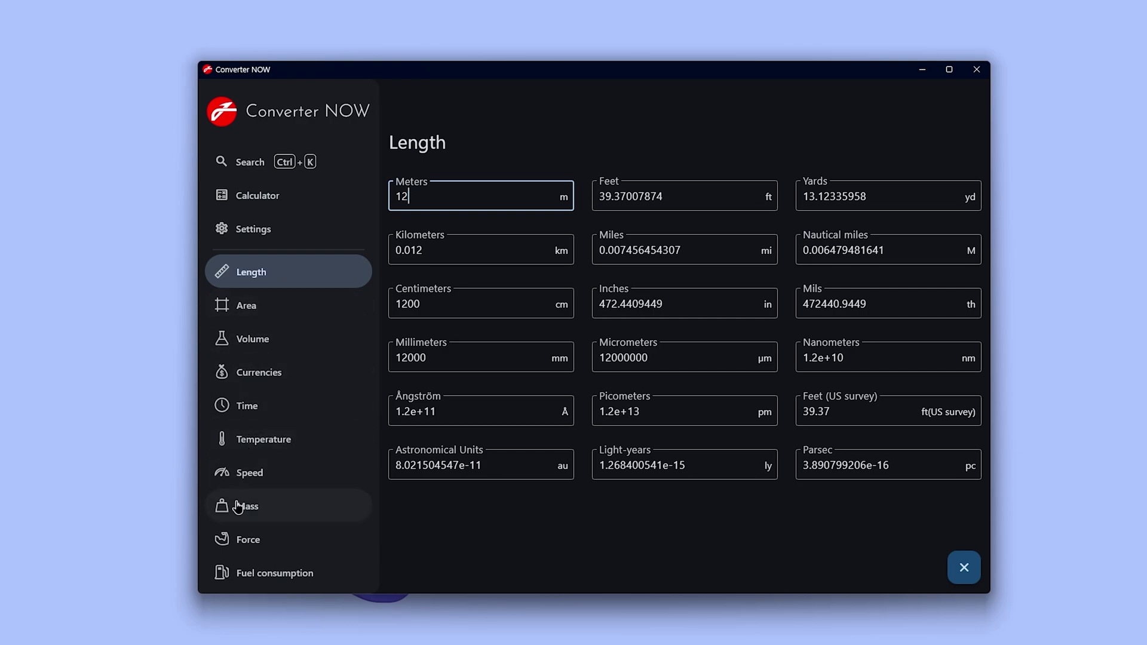
scroll(251, 574, down, 3)
scroll(252, 577, down, 1)
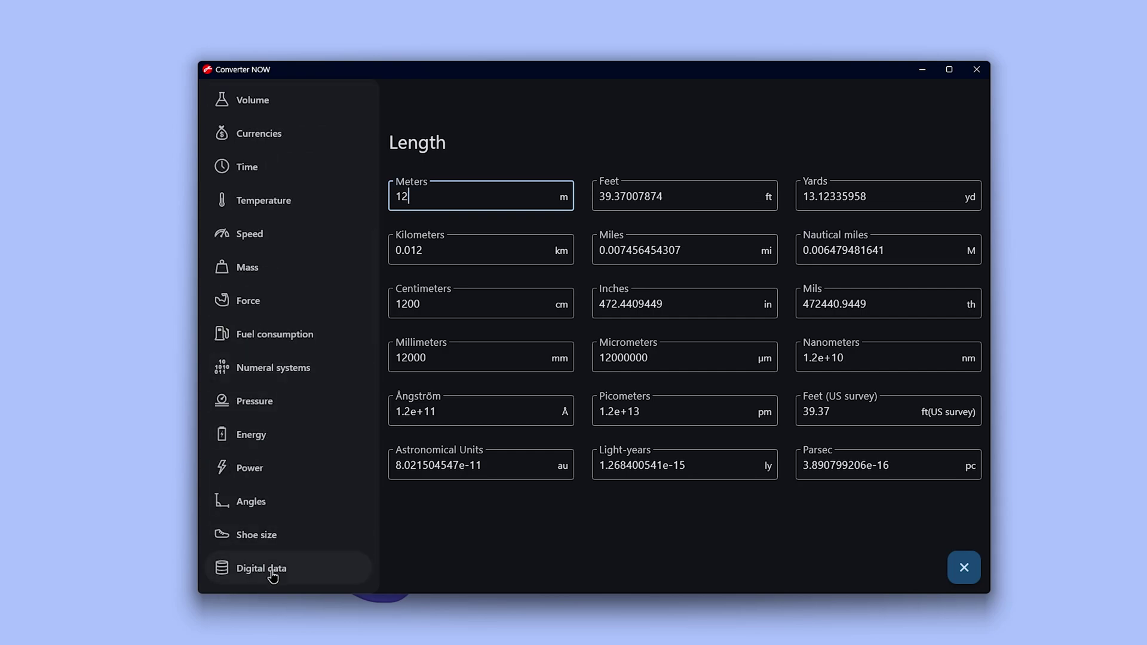
scroll(354, 507, up, 4)
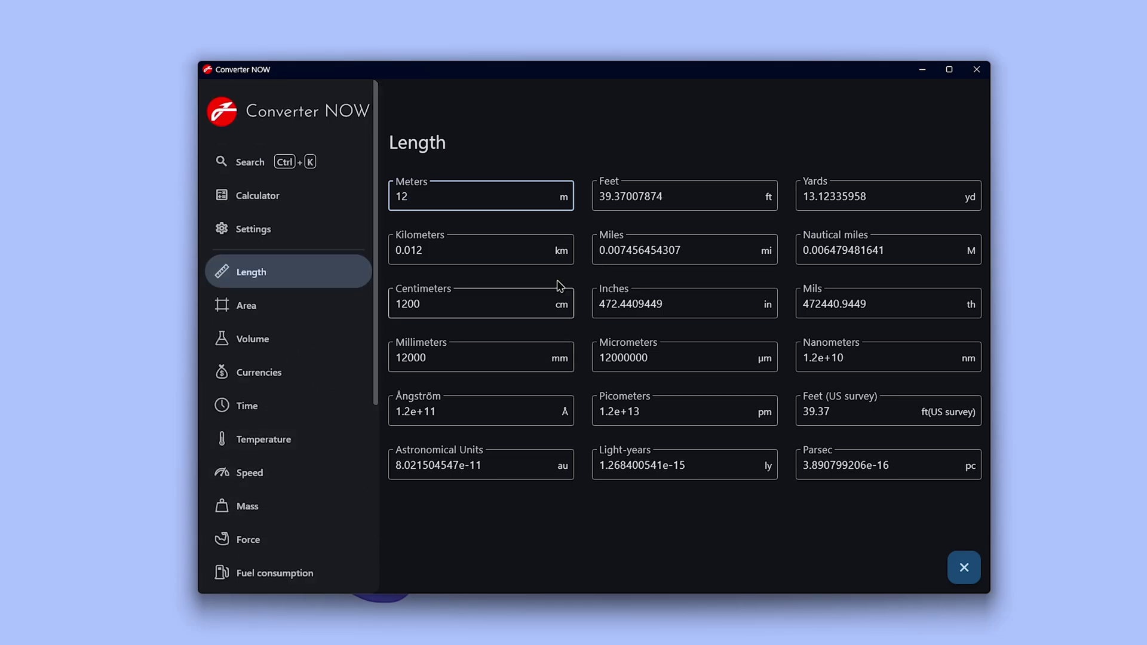
Step: Convert 10002 cubic meters on the Volume page
click(300, 331)
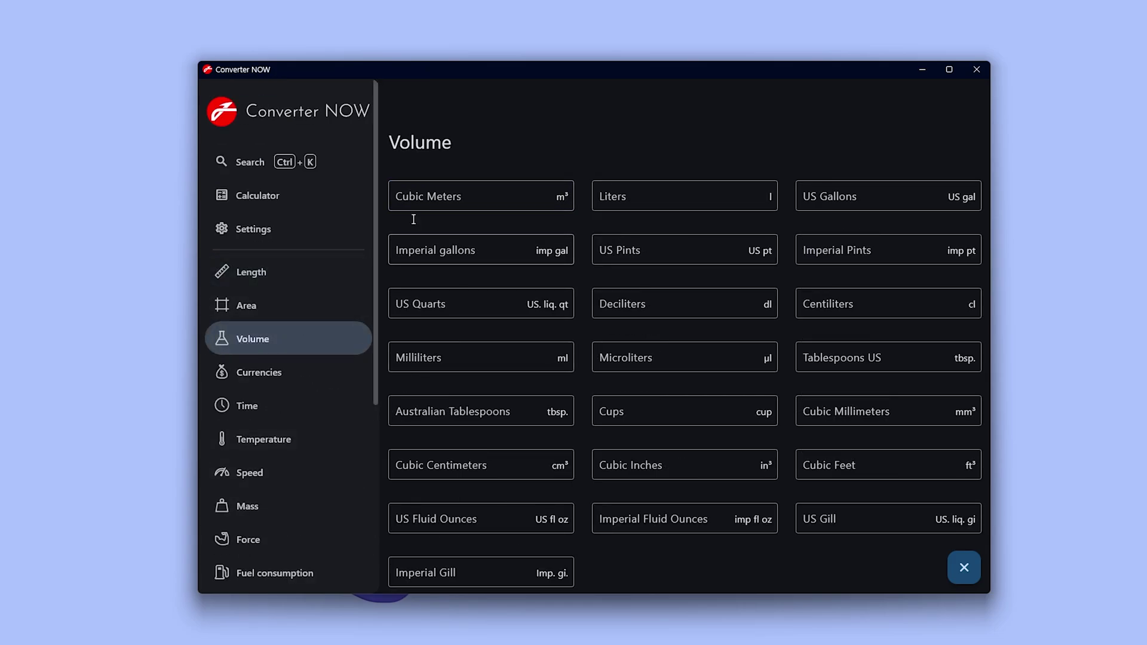
click(424, 200)
text(10002)
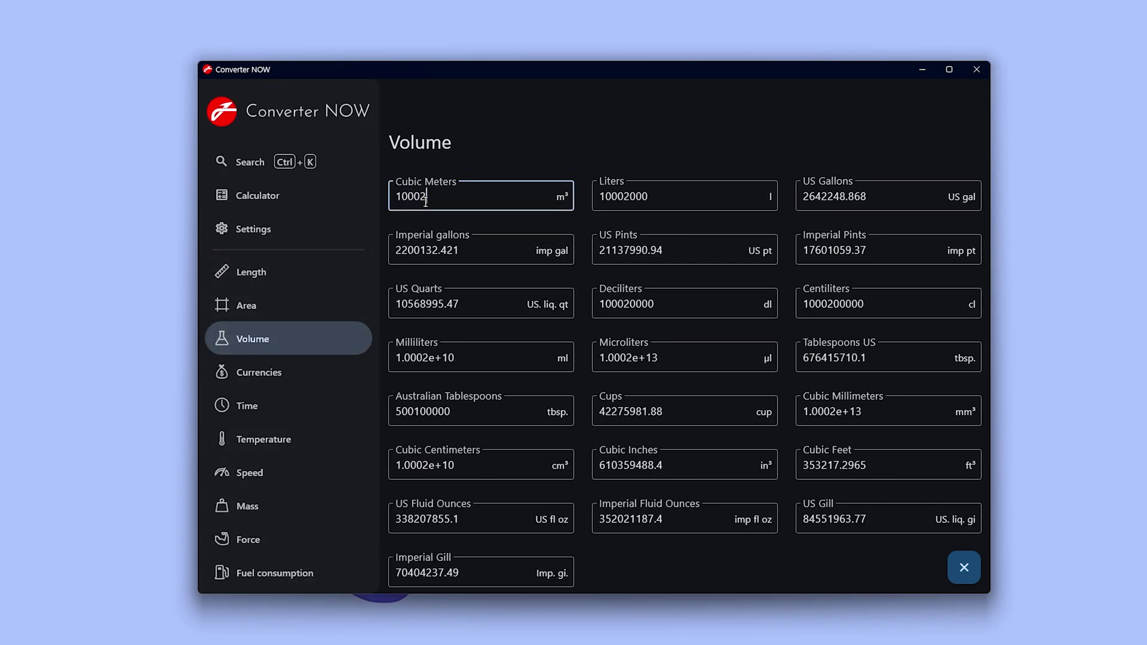
scroll(320, 407, down, 2)
Step: Convert 12 newtons on the Force page
click(307, 417)
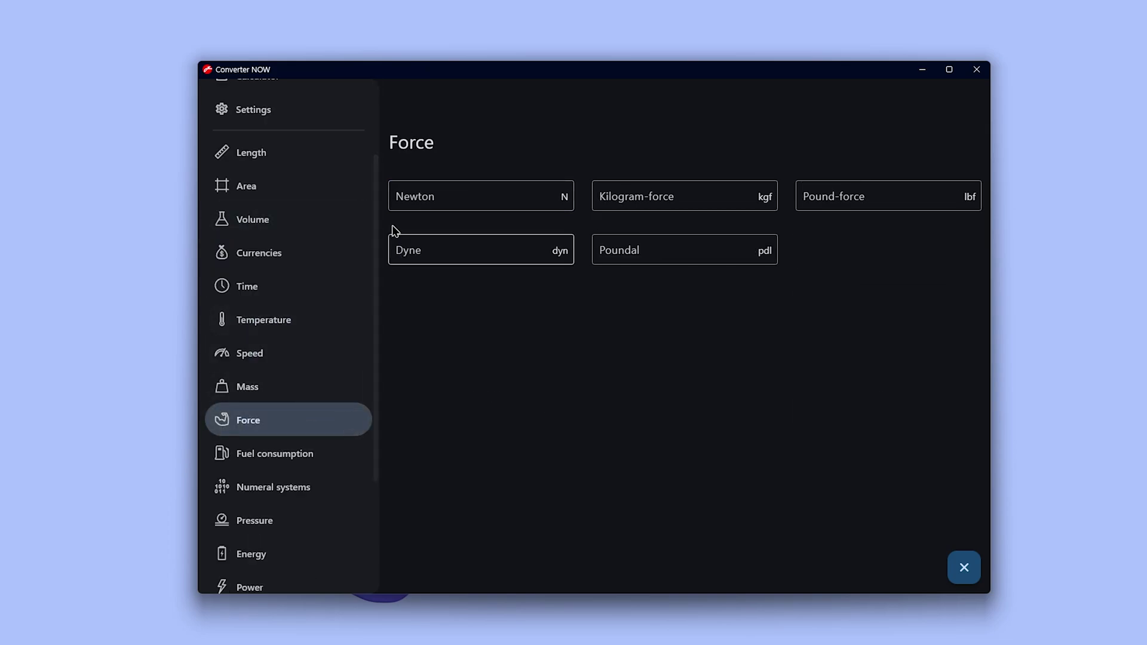
click(405, 210)
text(12)
scroll(315, 264, down, 3)
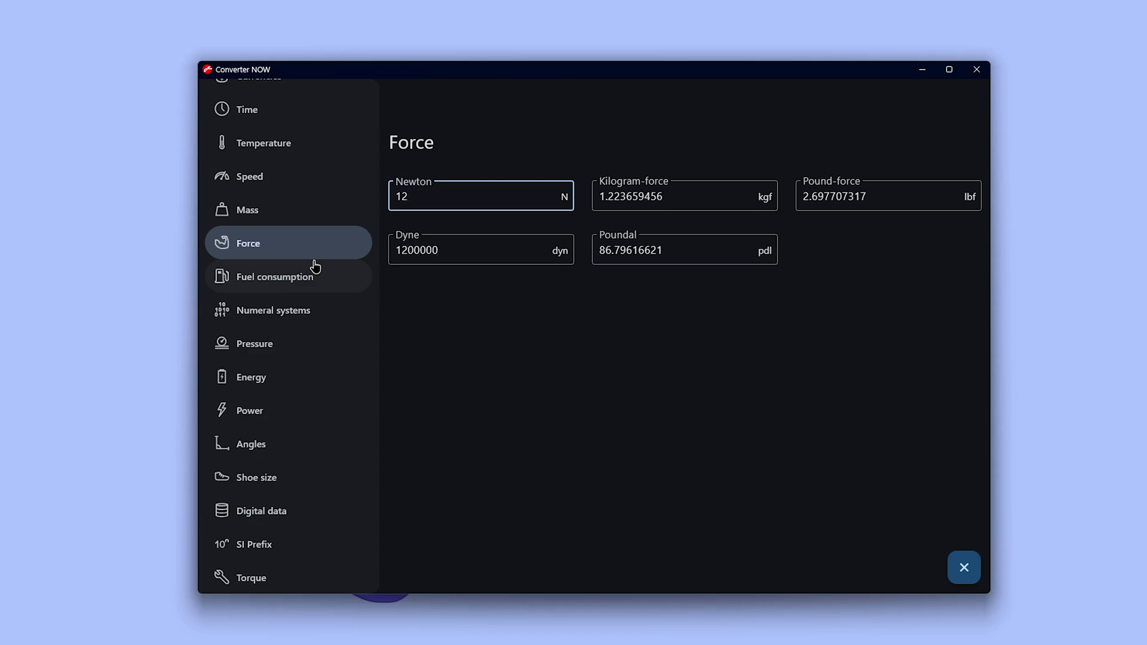
scroll(315, 266, up, 4)
Step: Convert 644 US dollars on the Currencies page
click(299, 322)
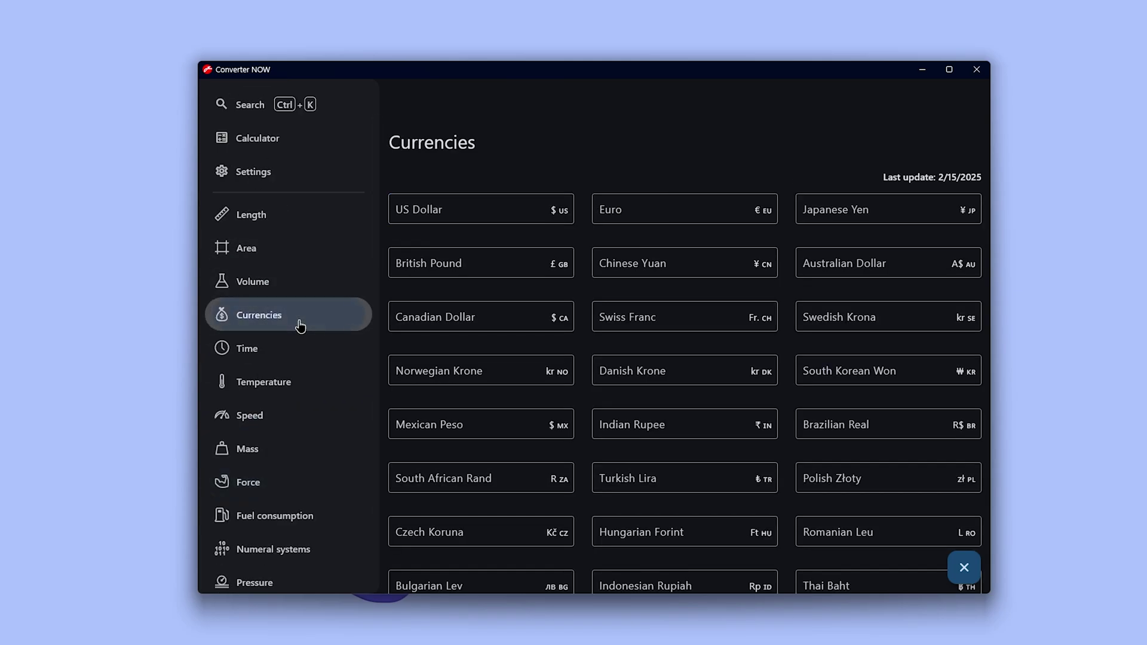
click(458, 215)
text(644)
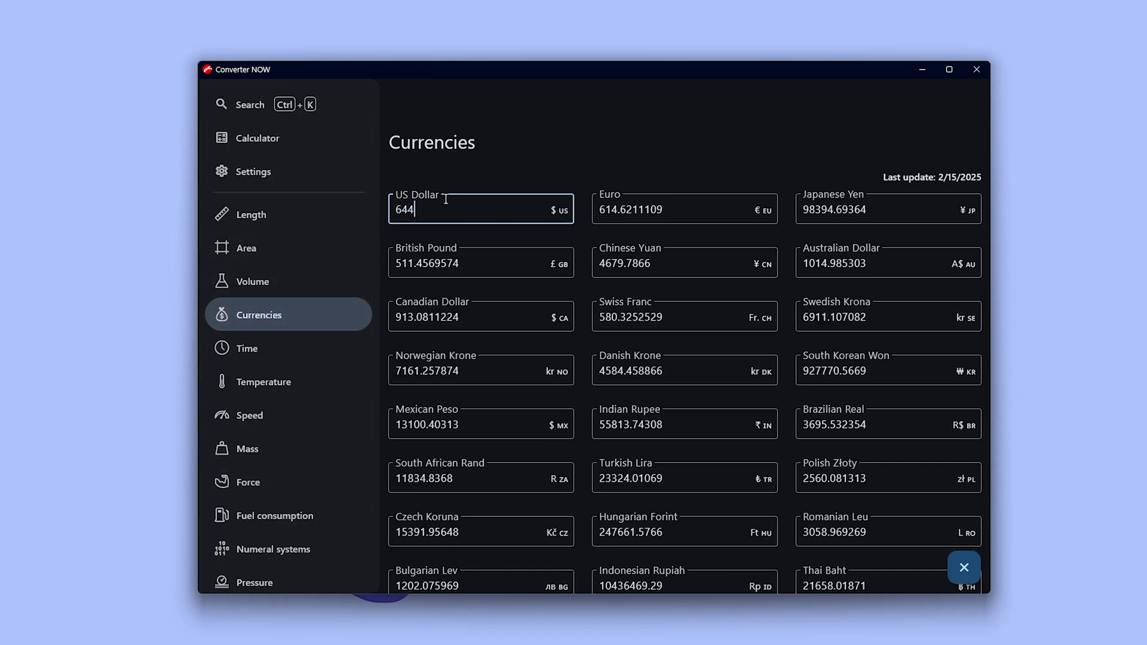
scroll(512, 225, down, 5)
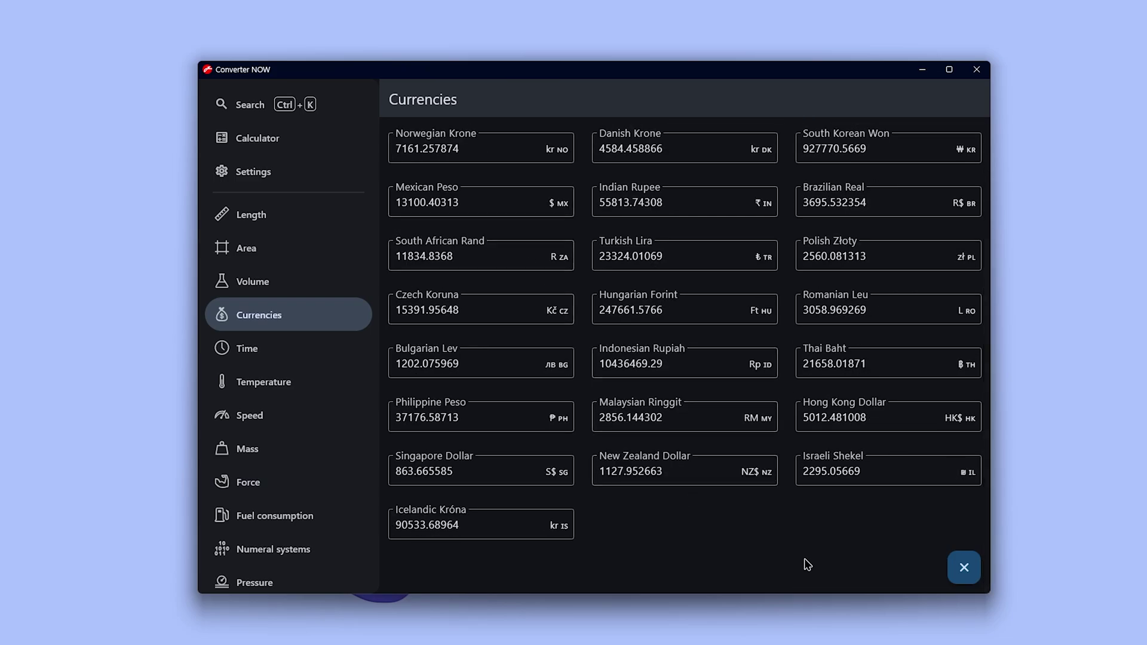
scroll(805, 558, up, 5)
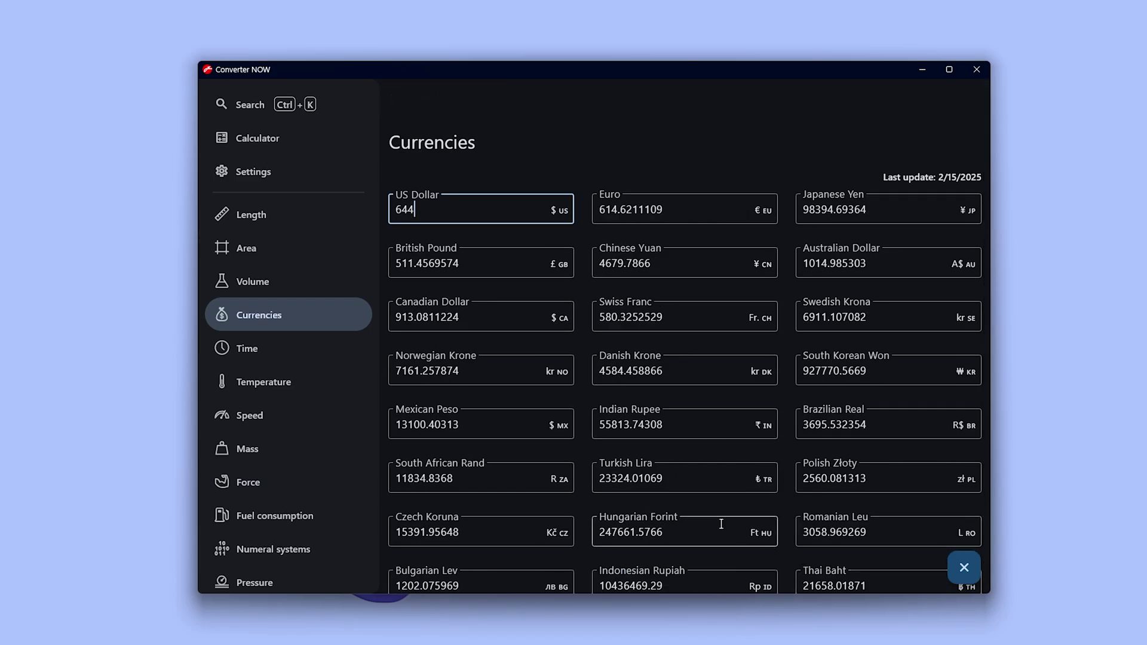
Step: Compute 2+2 in the built-in calculator, then close it
scroll(313, 258, up, 2)
click(295, 196)
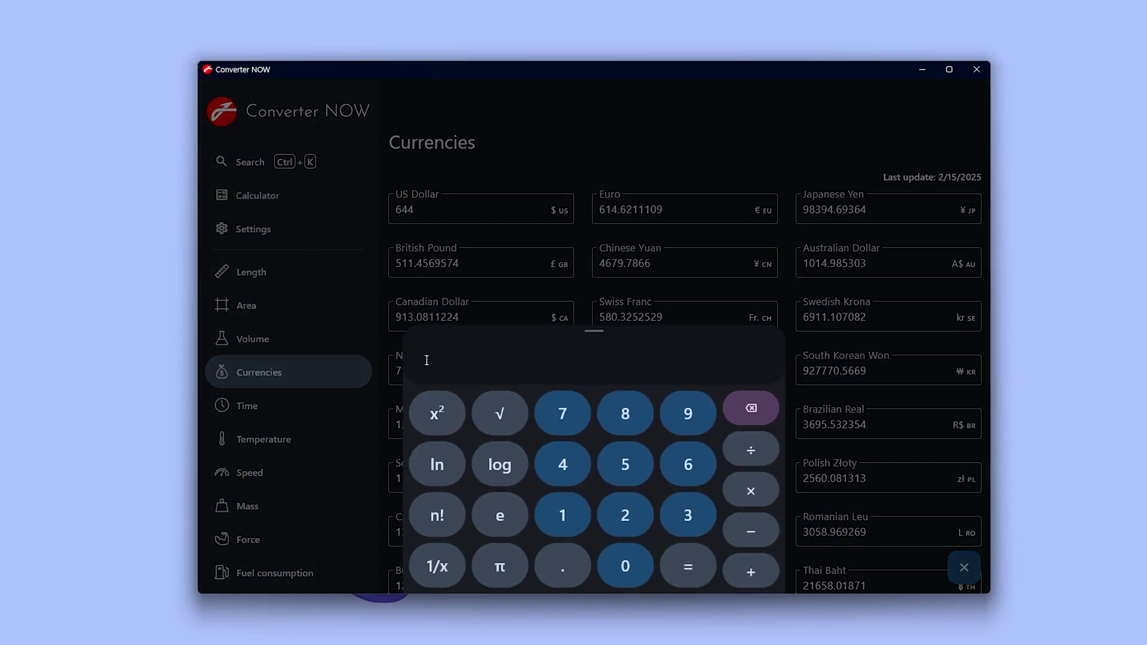
click(624, 508)
click(752, 491)
click(634, 520)
click(693, 571)
click(627, 256)
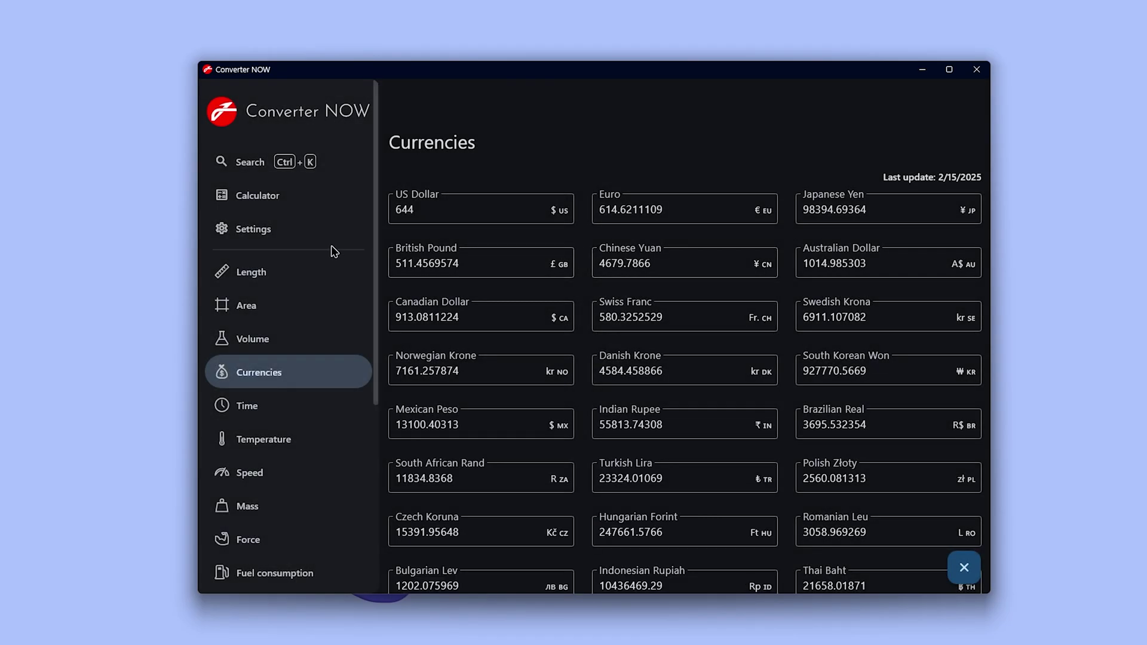
Step: Visit Search, then in Settings try Dark and Light themes before choosing System default
click(289, 162)
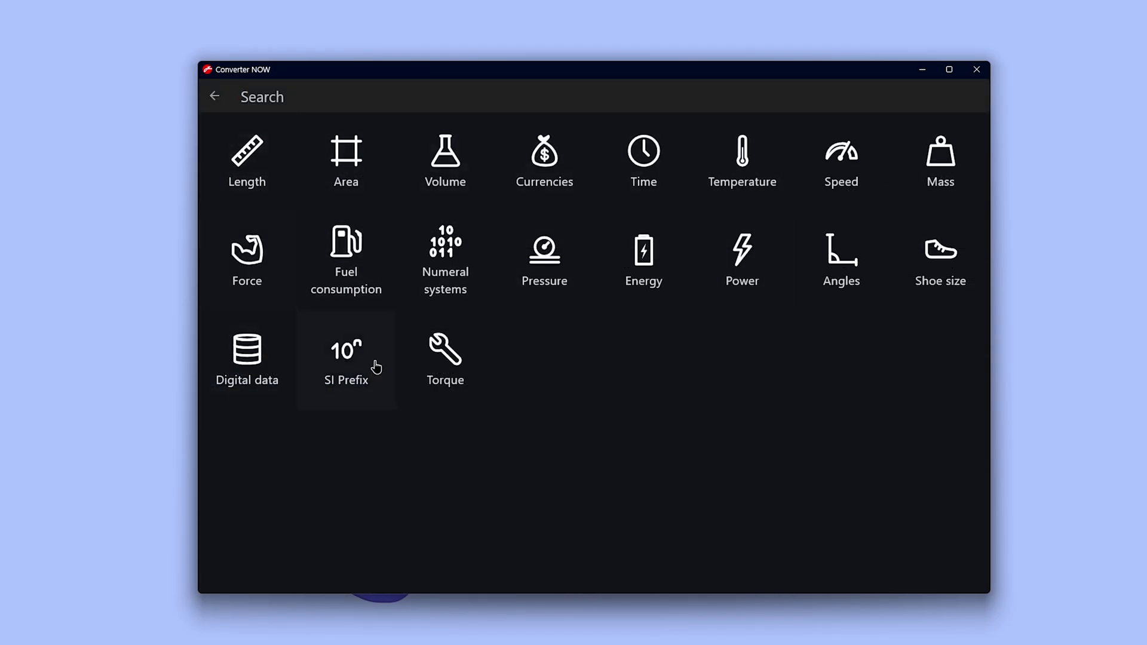
click(214, 95)
click(274, 228)
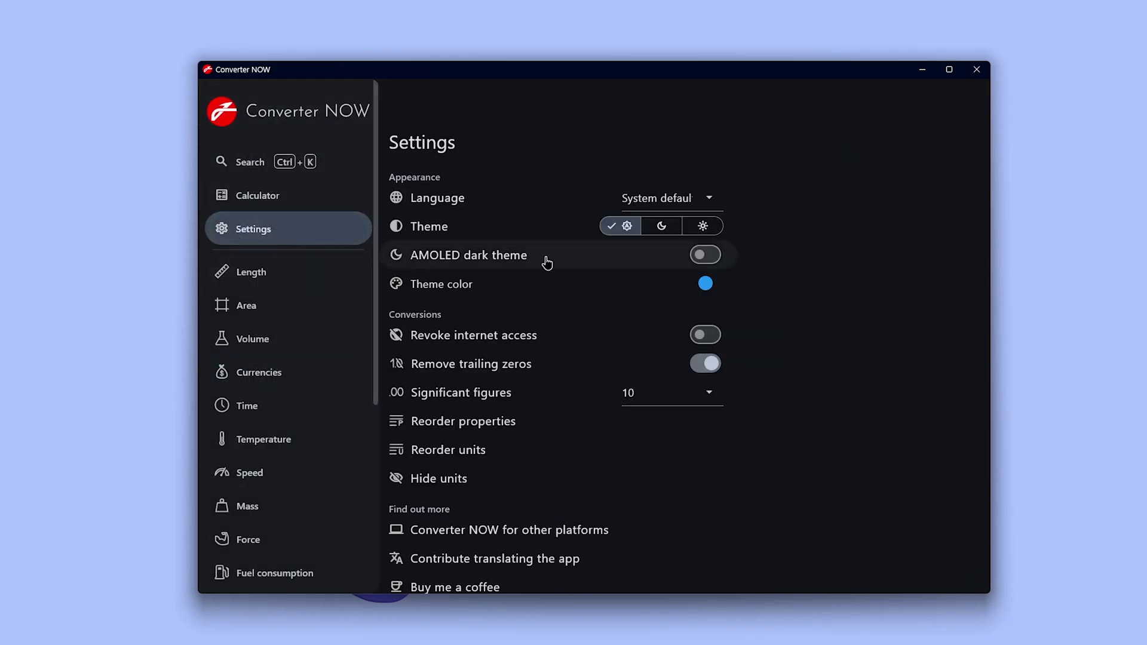
click(660, 226)
click(700, 226)
click(631, 228)
scroll(630, 314, down, 2)
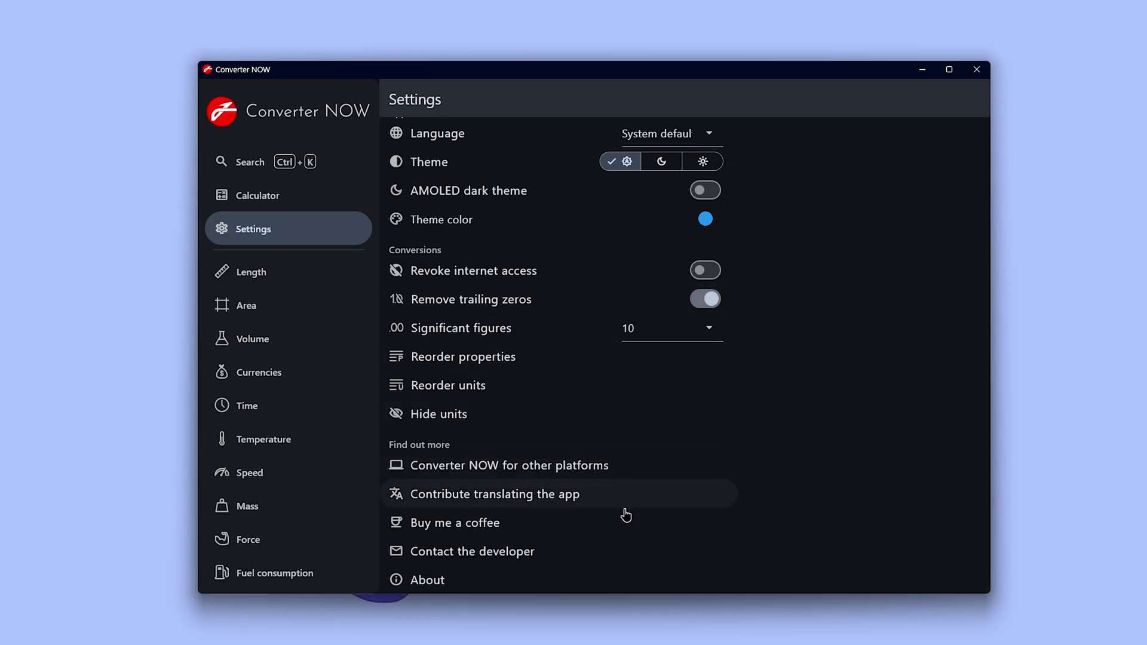
Step: Open 'Converter NOW for other platforms' to list Android, Windows, Linux and Source code
click(537, 465)
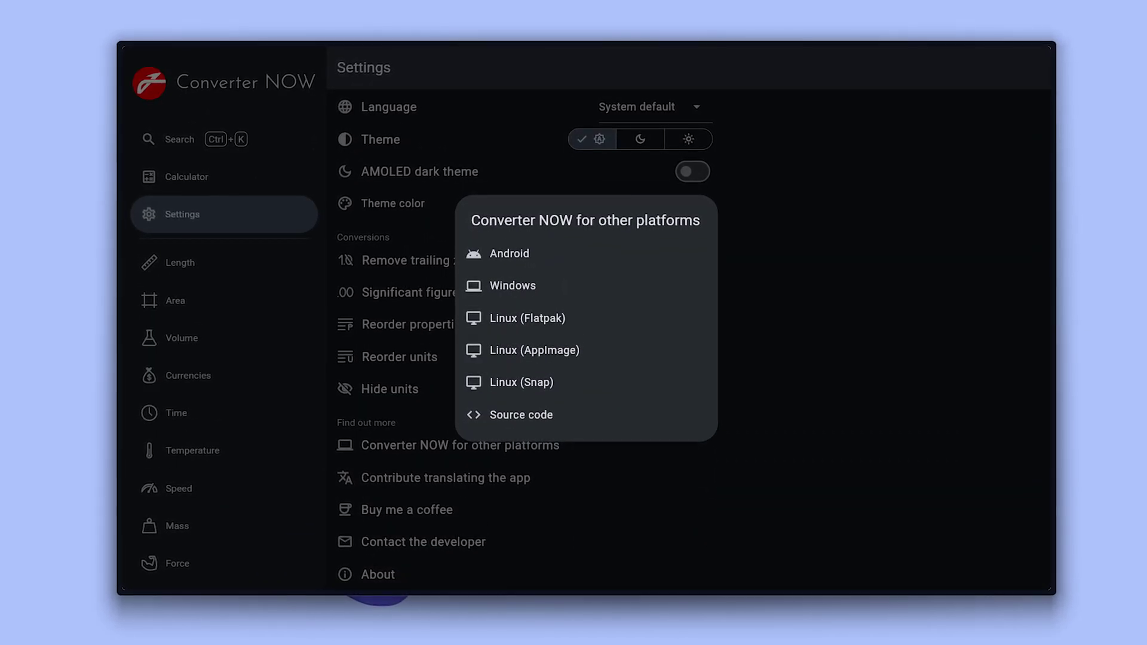